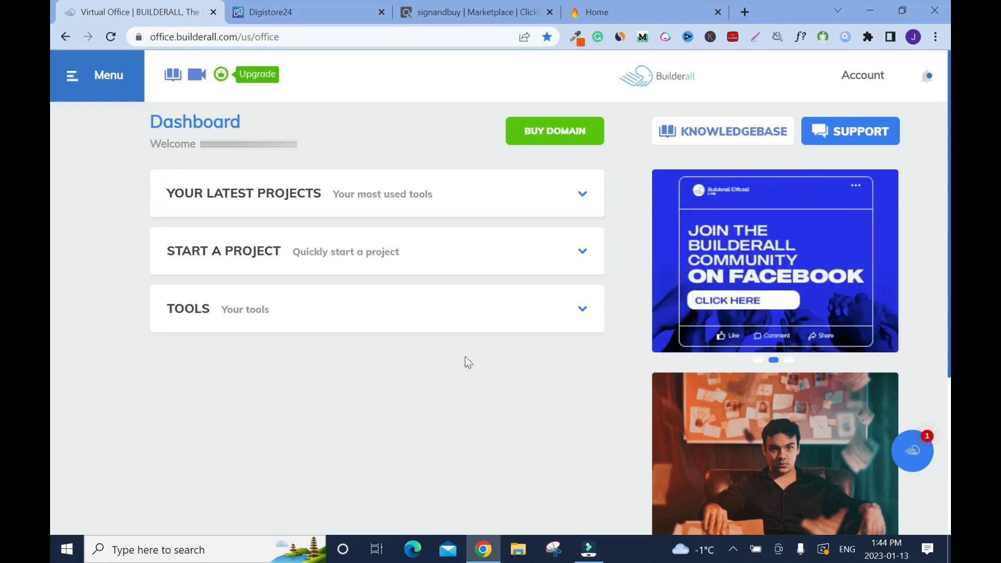
# Look over the ClickBank marketplace and the Digistore24 home page, and close the Digistore24 page.
pyautogui.click(469, 12)
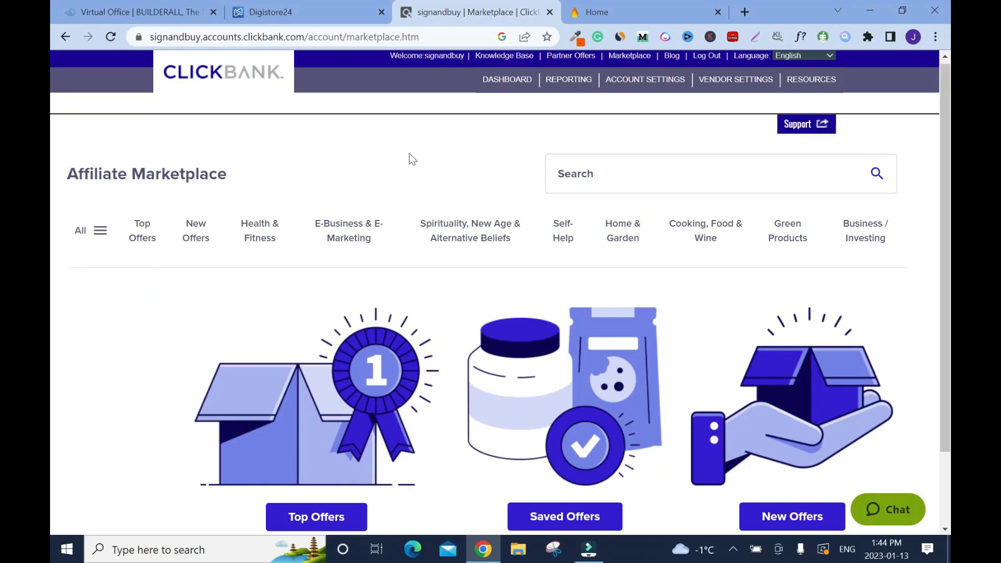
pyautogui.click(281, 10)
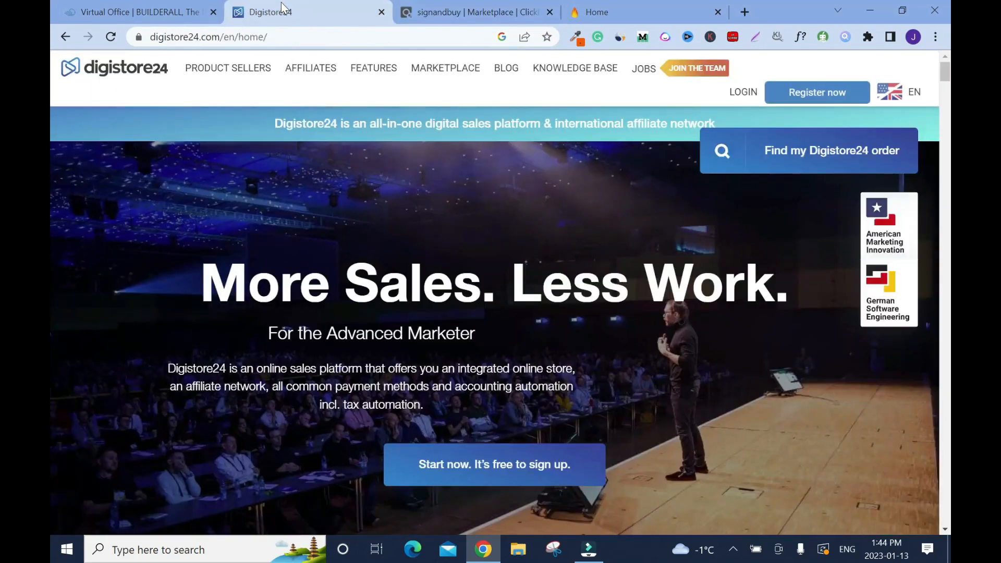
pyautogui.hotkey('ctrl', 'w')
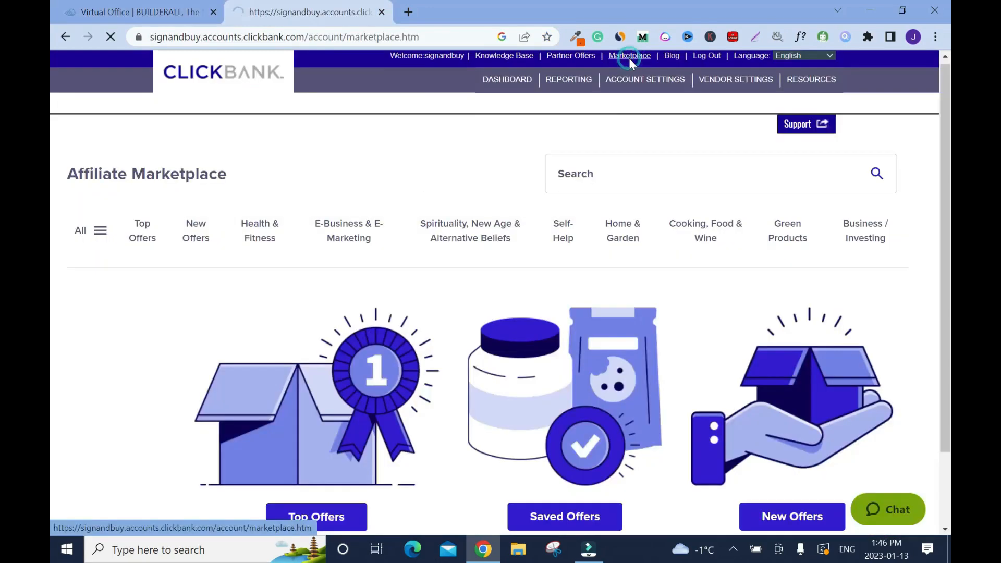
# Browse ClickBank's E-Business & E-Marketing offers and copy the title "Get Paid To Use Facebook, Twitter and YouTube".
pyautogui.click(629, 60)
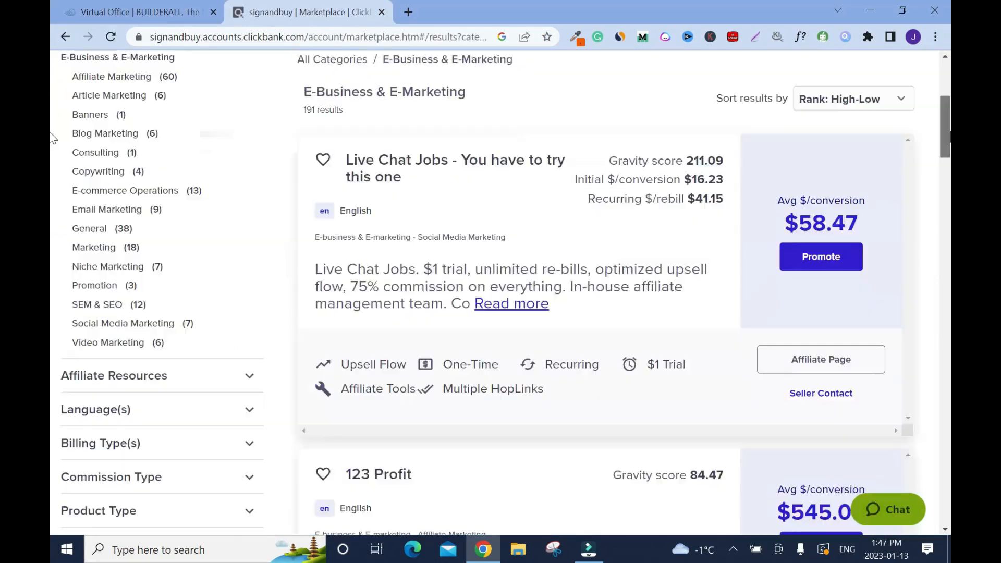
pyautogui.moveTo(947, 137); pyautogui.dragTo(945, 181)
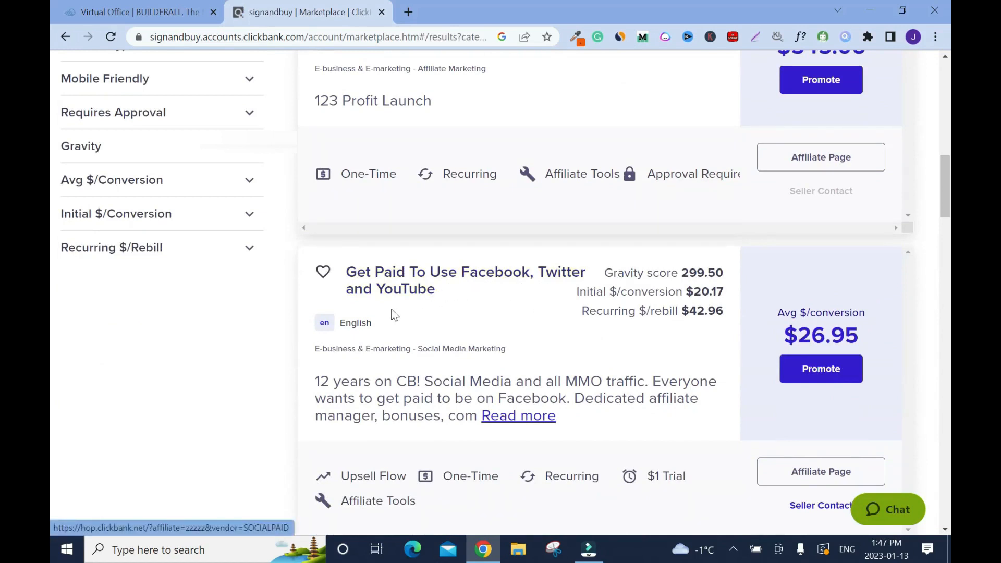
pyautogui.scroll(1, 52, 192)
pyautogui.moveTo(950, 186); pyautogui.dragTo(950, 194)
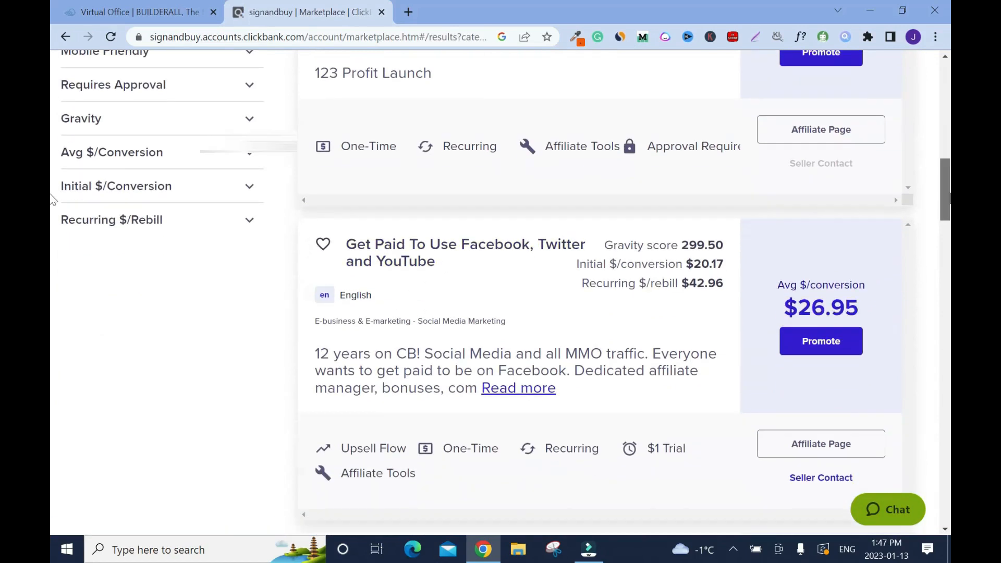
pyautogui.moveTo(340, 137); pyautogui.dragTo(435, 157)
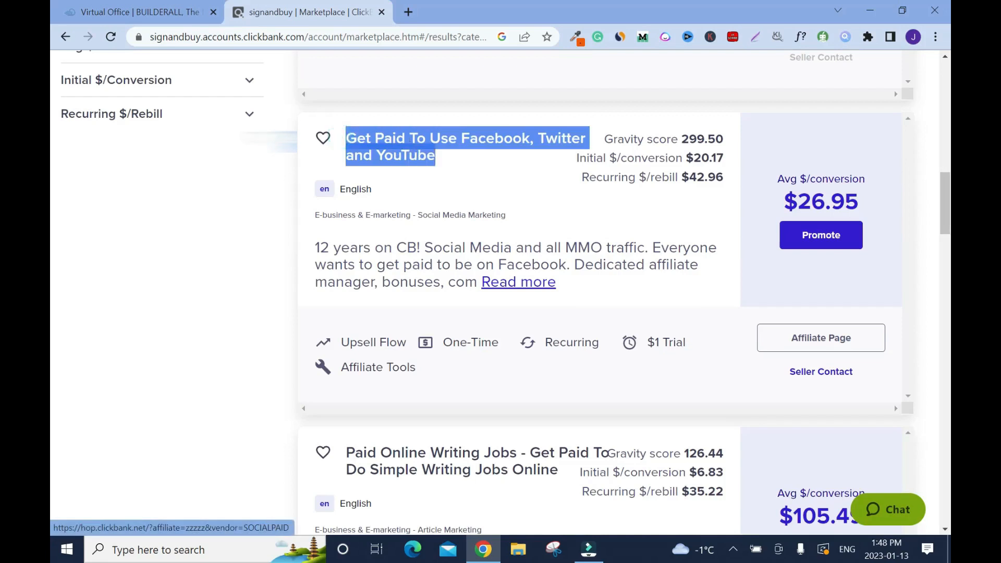
pyautogui.rightClick(411, 139)
pyautogui.click(443, 247)
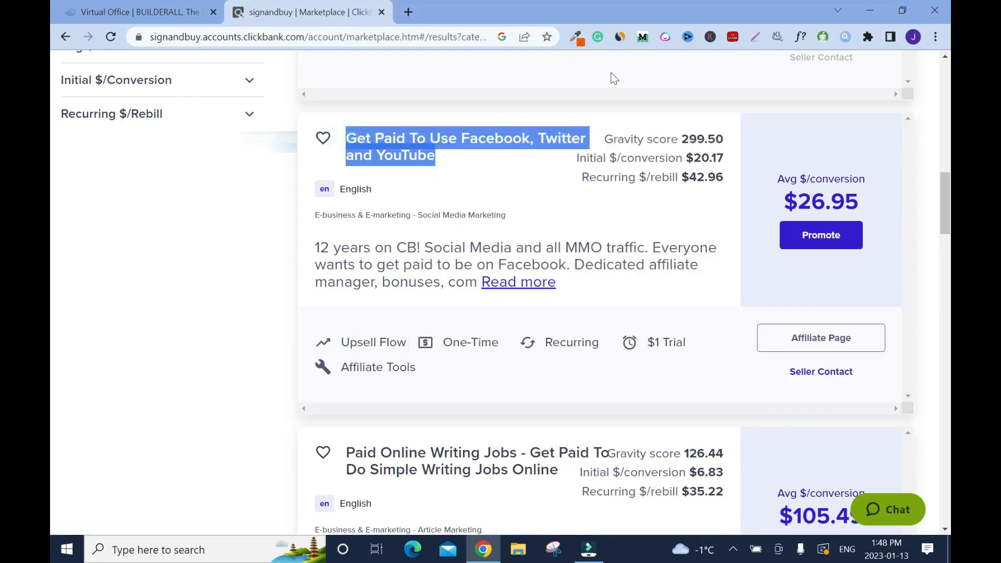
# Paste the copied offer title into a new Grammarly document and remove its hyperlink.
pyautogui.click(599, 42)
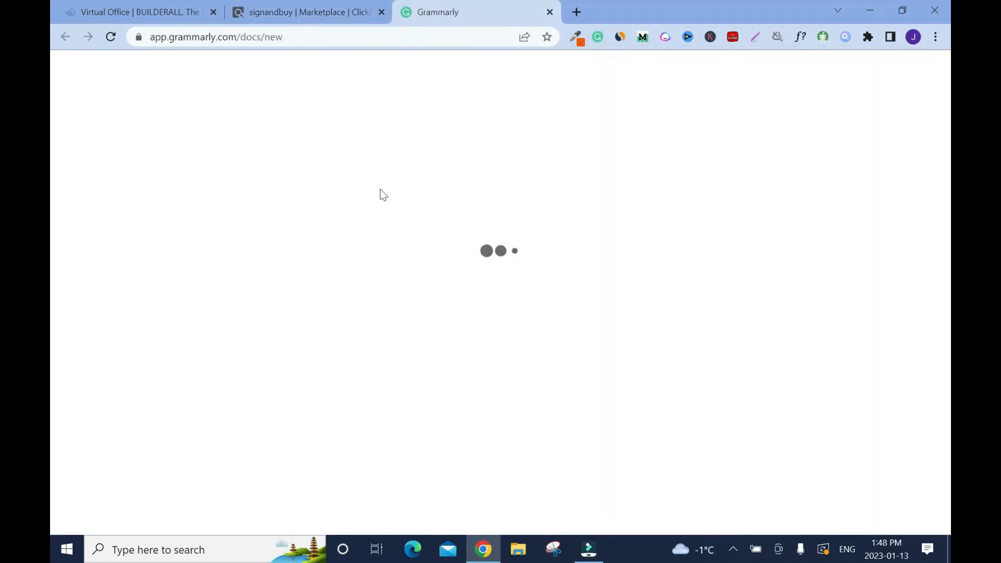
pyautogui.rightClick(219, 134)
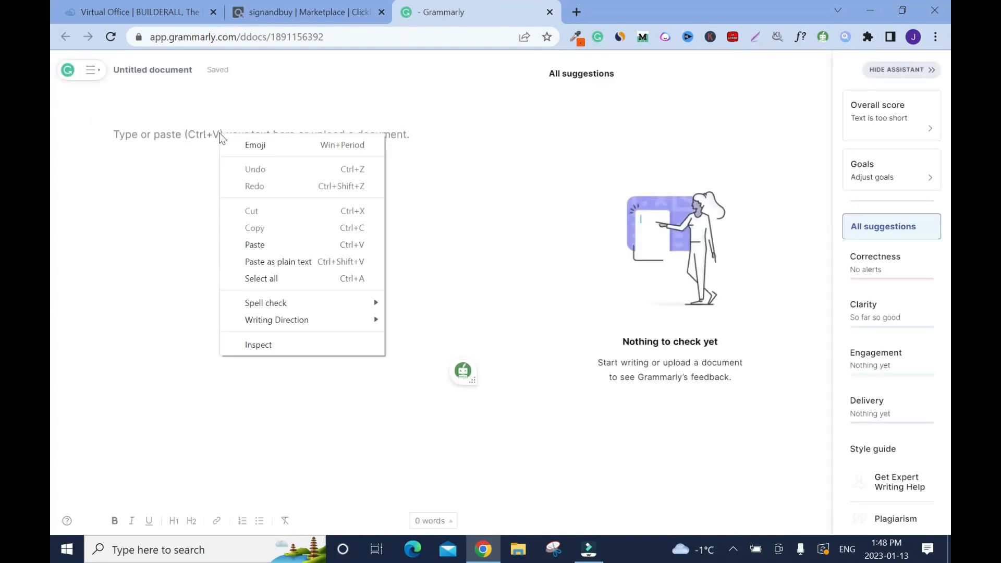
pyautogui.click(284, 244)
pyautogui.tripleClick(296, 149)
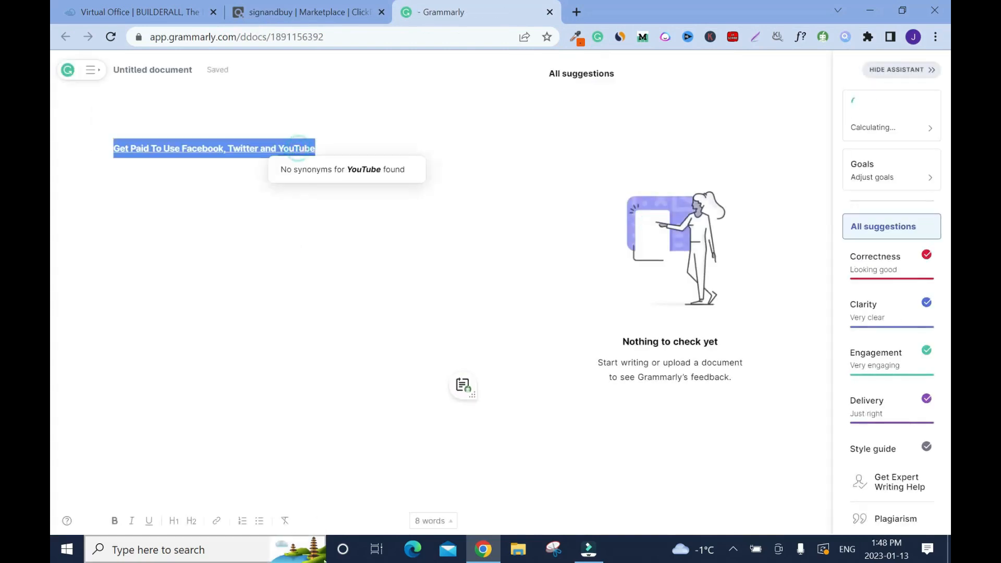
pyautogui.click(216, 520)
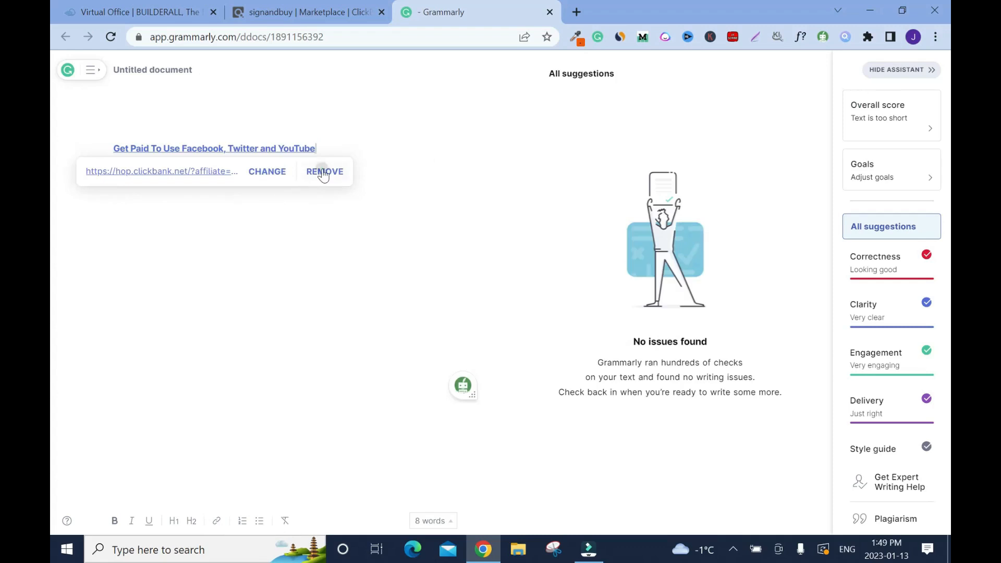
pyautogui.click(324, 172)
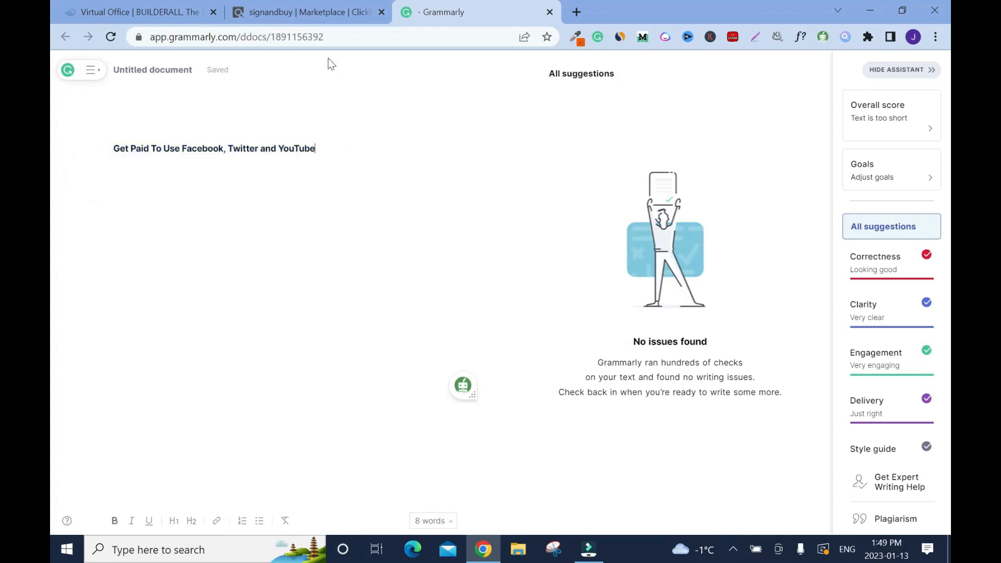
# Open the affiliate page of the "Get Paid To Use Facebook, Twitter and YouTube" offer in a new tab from the ClickBank marketplace.
pyautogui.click(271, 17)
pyautogui.click(568, 311)
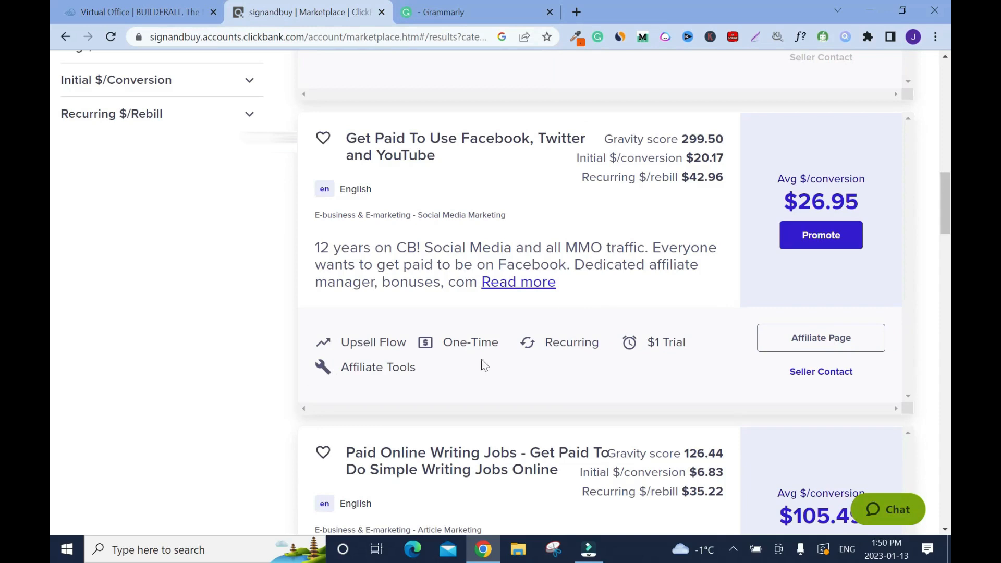
pyautogui.rightClick(845, 344)
pyautogui.click(848, 350)
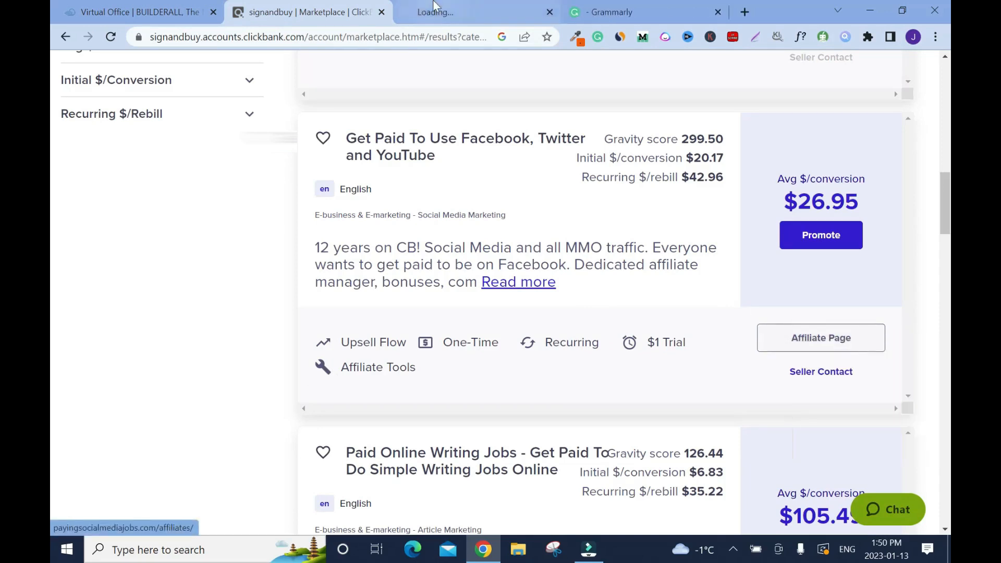
pyautogui.click(467, 14)
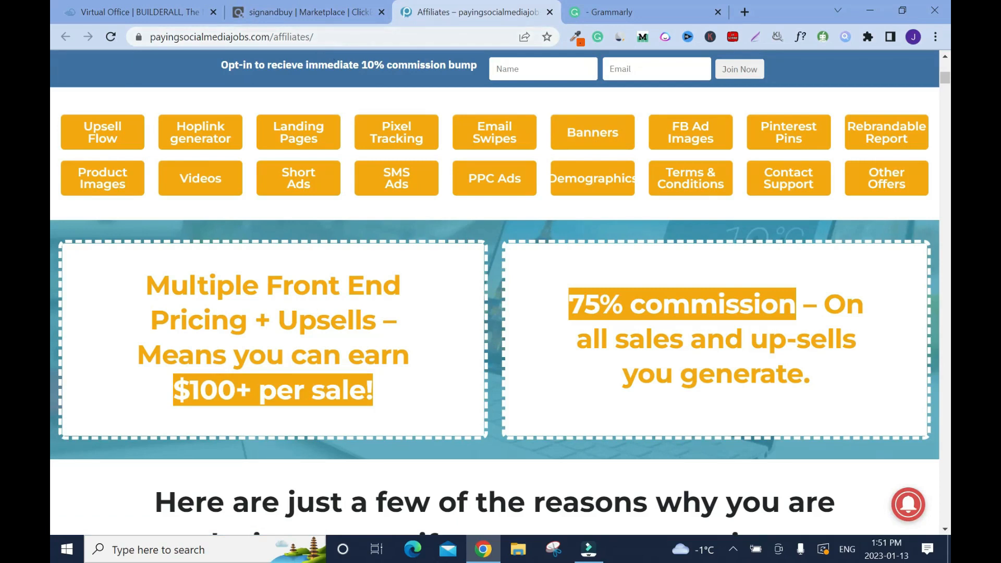
pyautogui.hotkey('ctrl', 'Tab')
pyautogui.click(112, 184)
pyautogui.write('Affiliate page:')
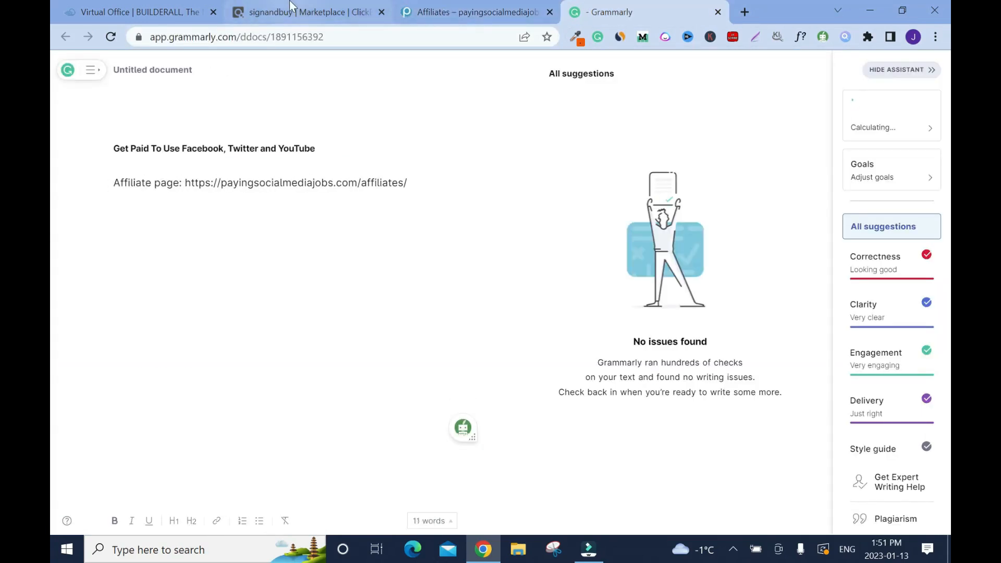
# Create a HopLink without a tracking ID for the offer in the ClickBank marketplace and copy the encrypted link.
pyautogui.click(302, 12)
pyautogui.click(816, 238)
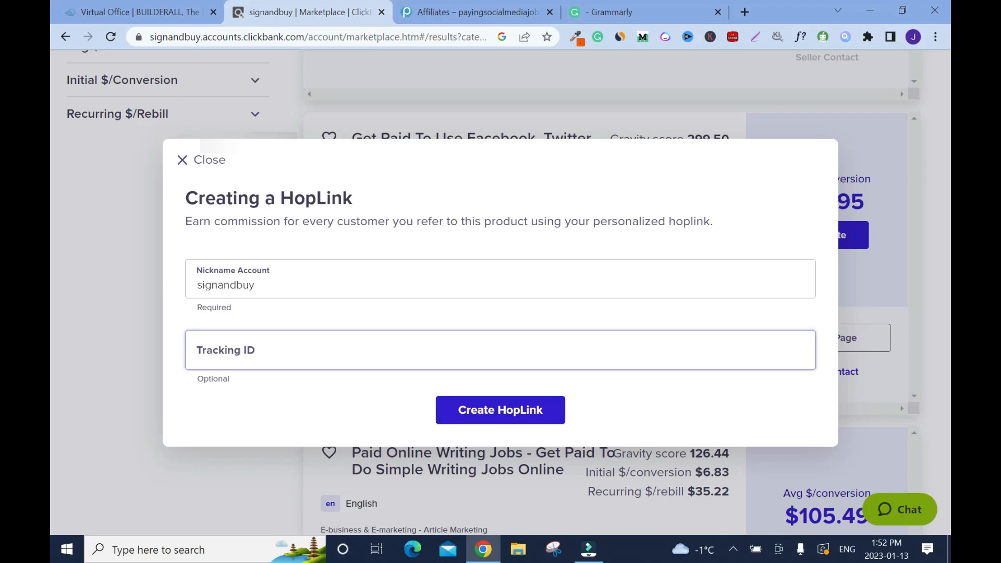
pyautogui.click(479, 412)
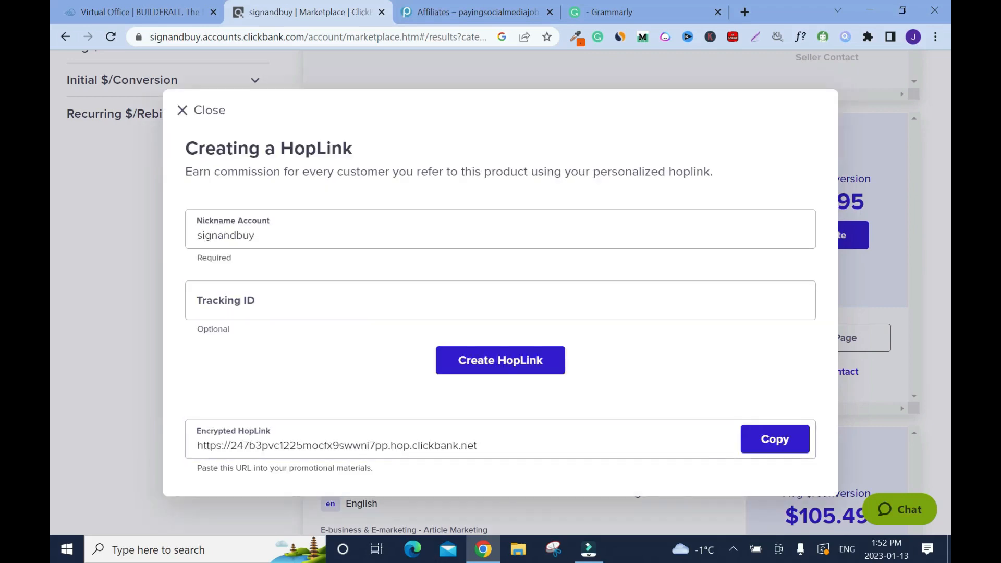
pyautogui.click(775, 440)
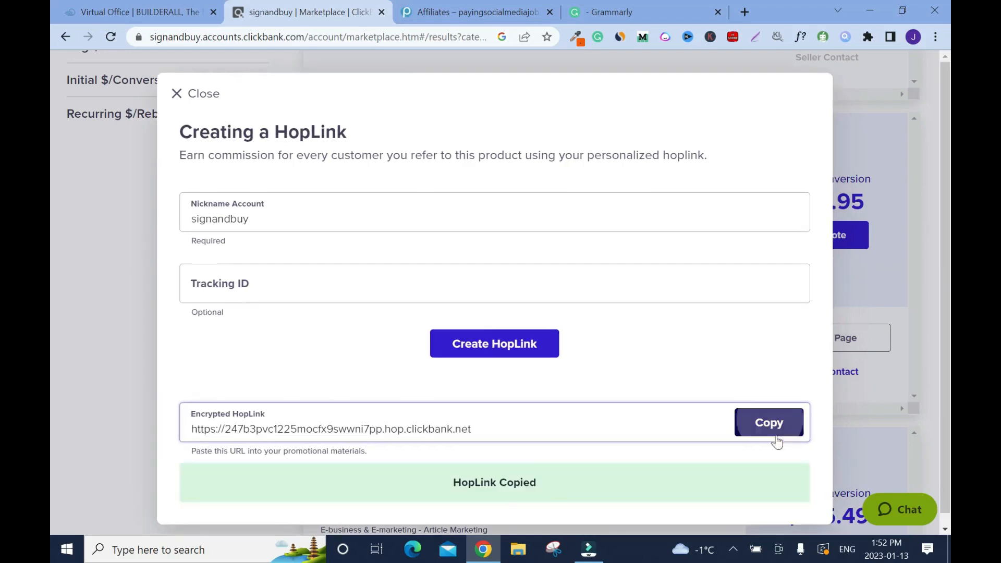
pyautogui.click(181, 99)
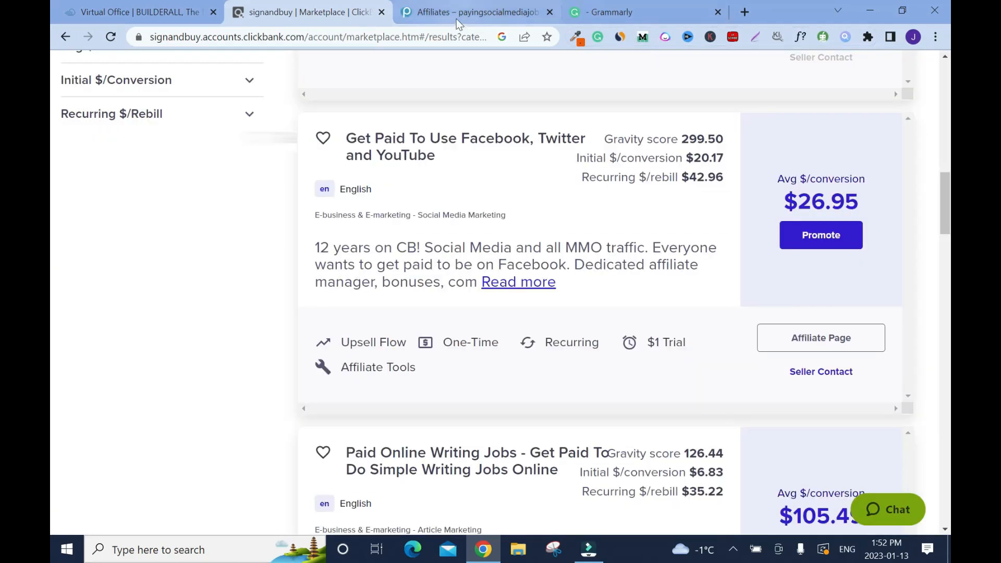
# Test the copied HopLink in an incognito window, declining notifications, and close the test page and the spare blank tab.
pyautogui.click(746, 12)
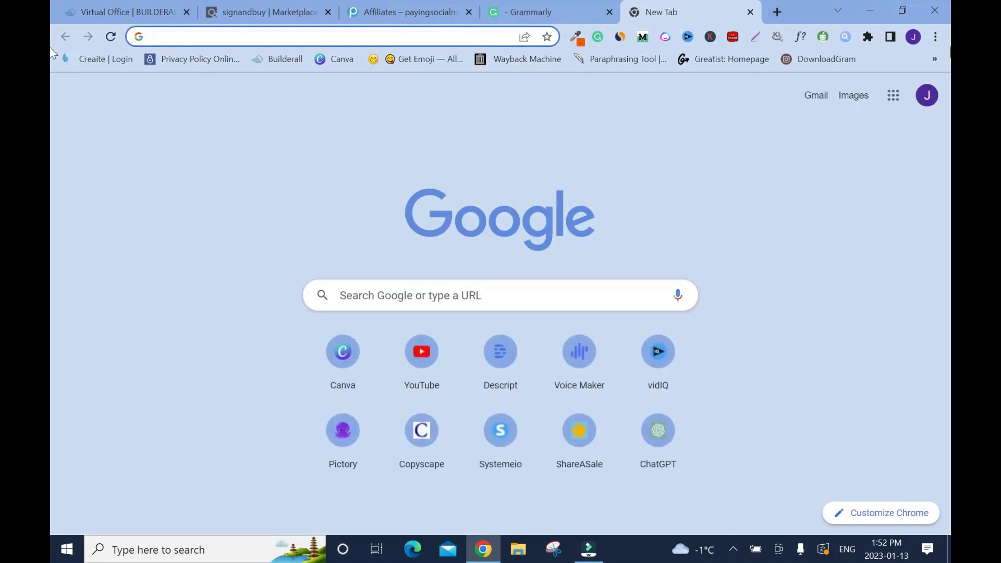
pyautogui.click(939, 39)
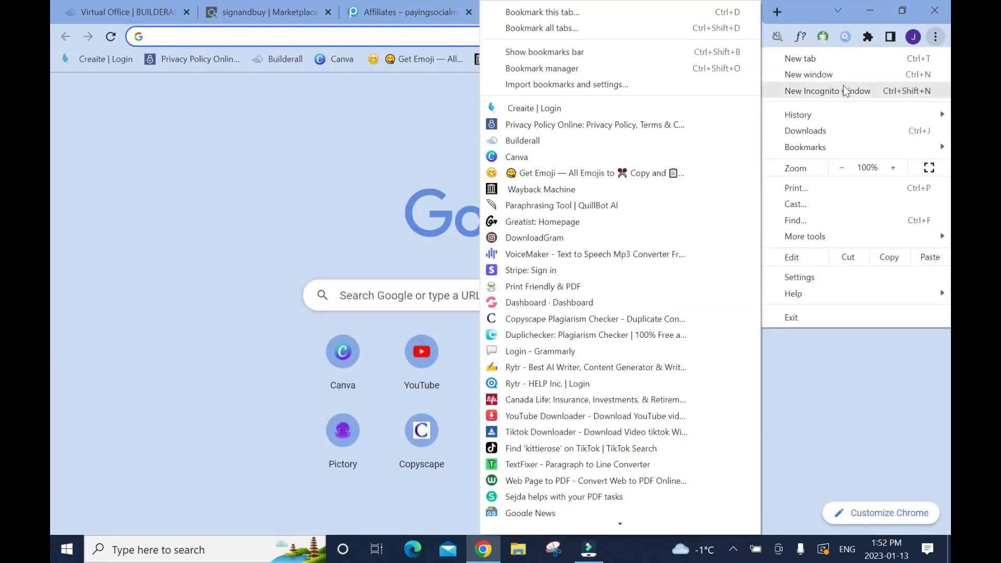
pyautogui.click(846, 91)
pyautogui.hotkey('ctrl', 'v')
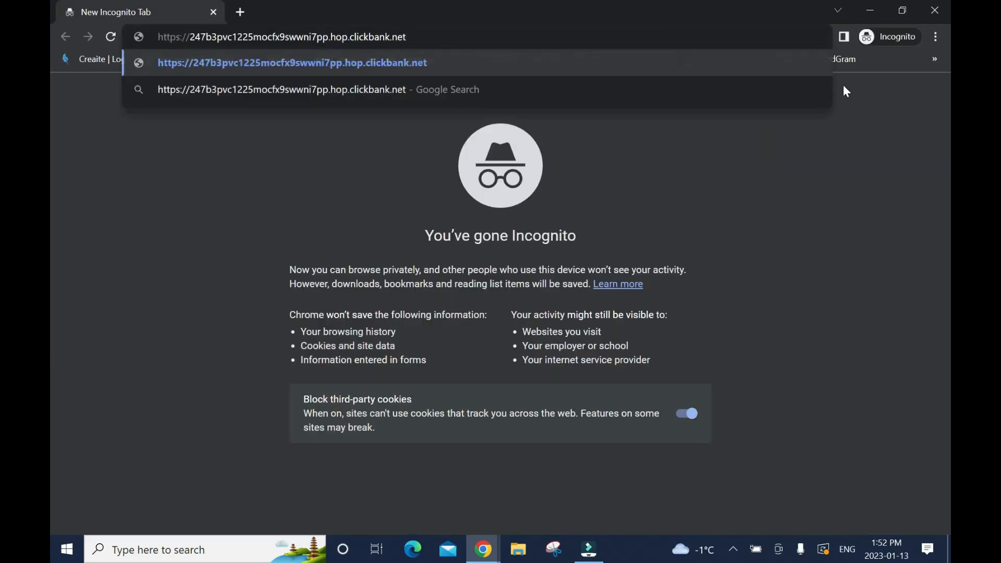
pyautogui.press('Return')
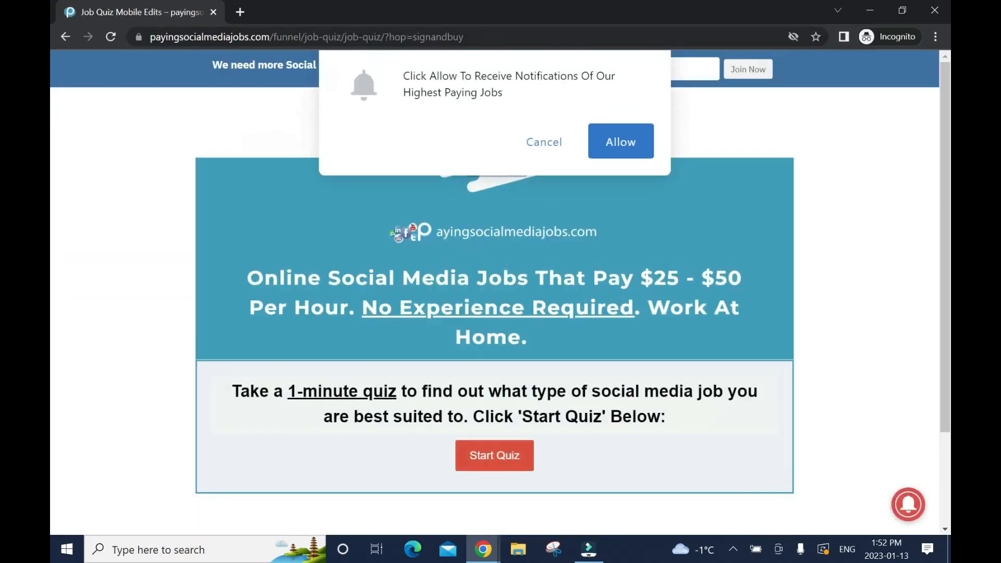
pyautogui.click(552, 145)
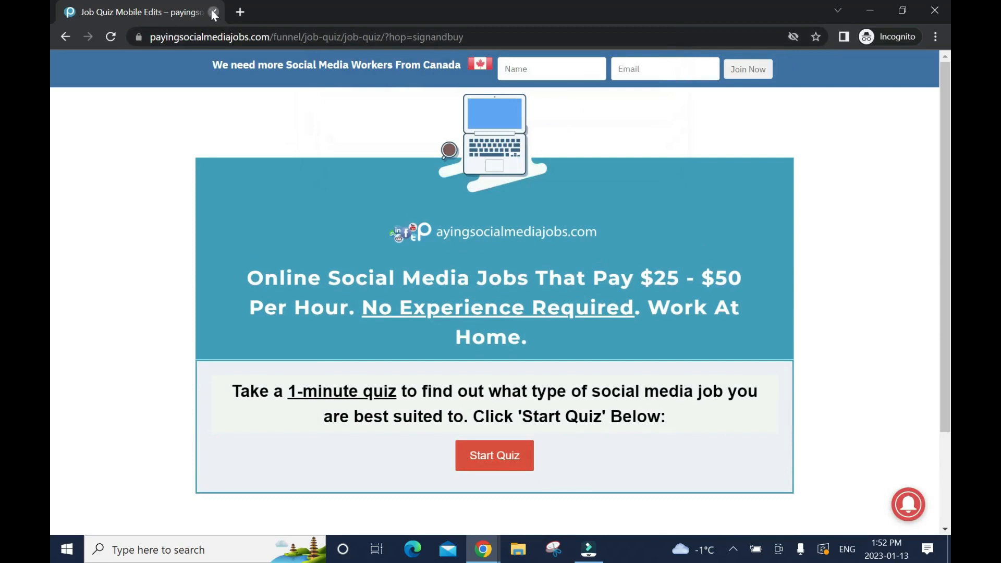
pyautogui.click(213, 12)
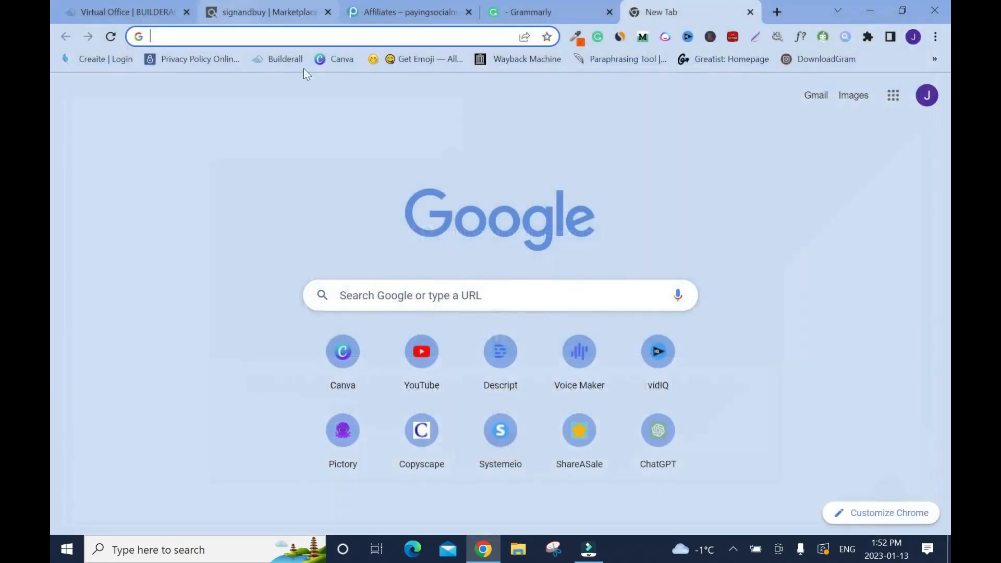
pyautogui.click(751, 11)
# Add a "Promo Link:" line with the copied HopLink below the affiliate page line in the Grammarly document.
pyautogui.click(602, 2)
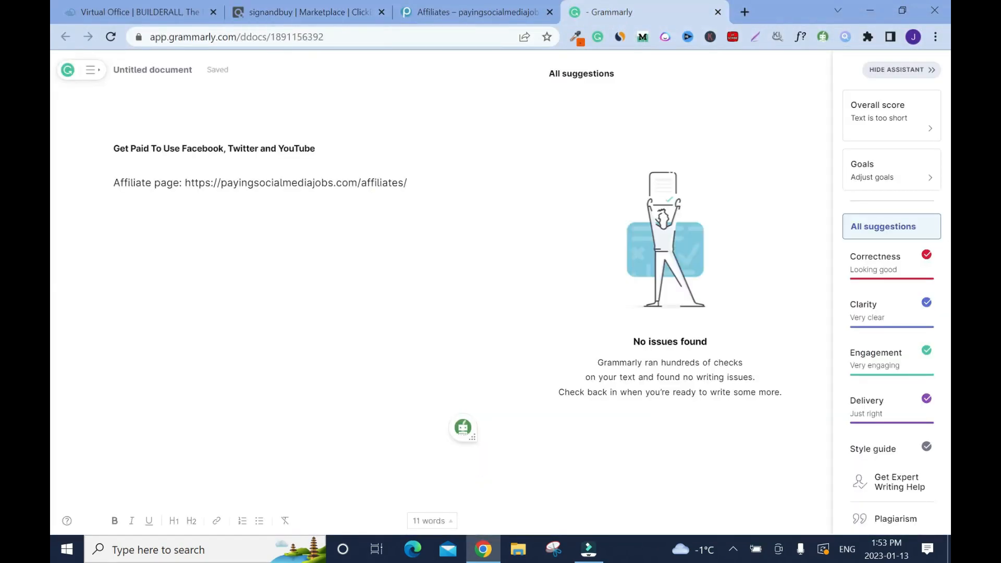
pyautogui.write('Promo Link:')
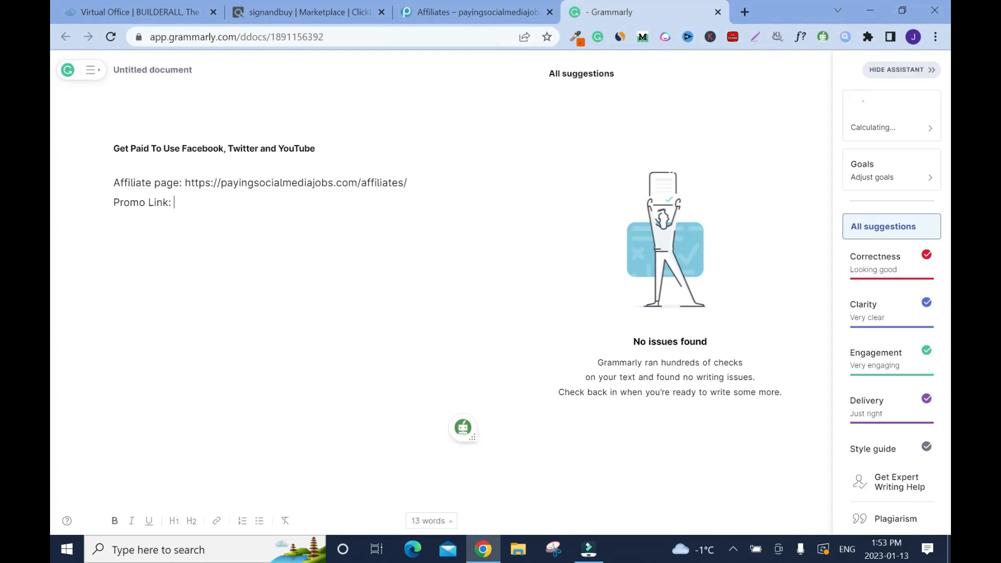
pyautogui.hotkey('ctrl', 'v')
# Title the Grammarly document "CLICKBANK OFFER" and return to the document body.
pyautogui.click(156, 74)
pyautogui.write('CLICKBA')
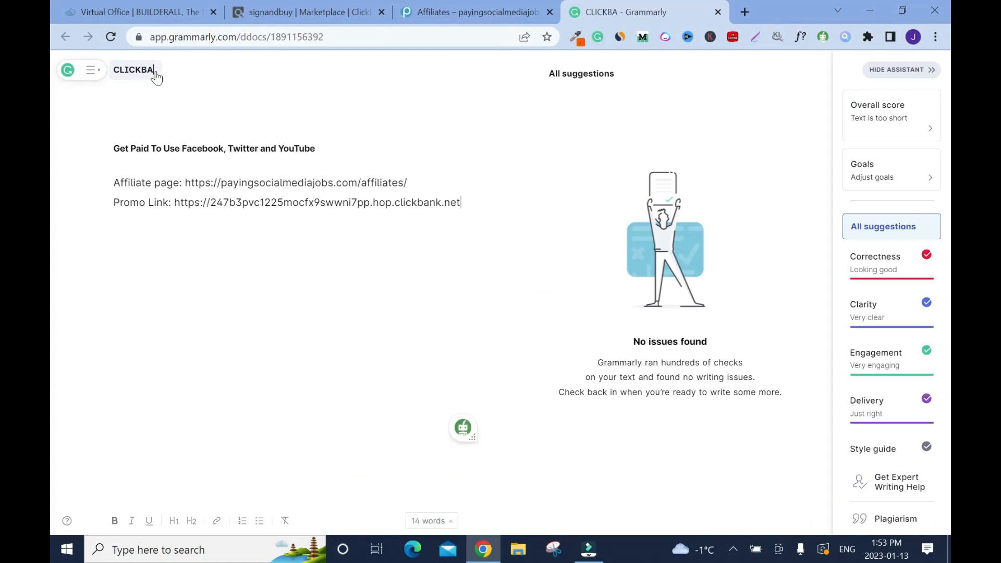
pyautogui.write('NK OFFER')
pyautogui.click(274, 97)
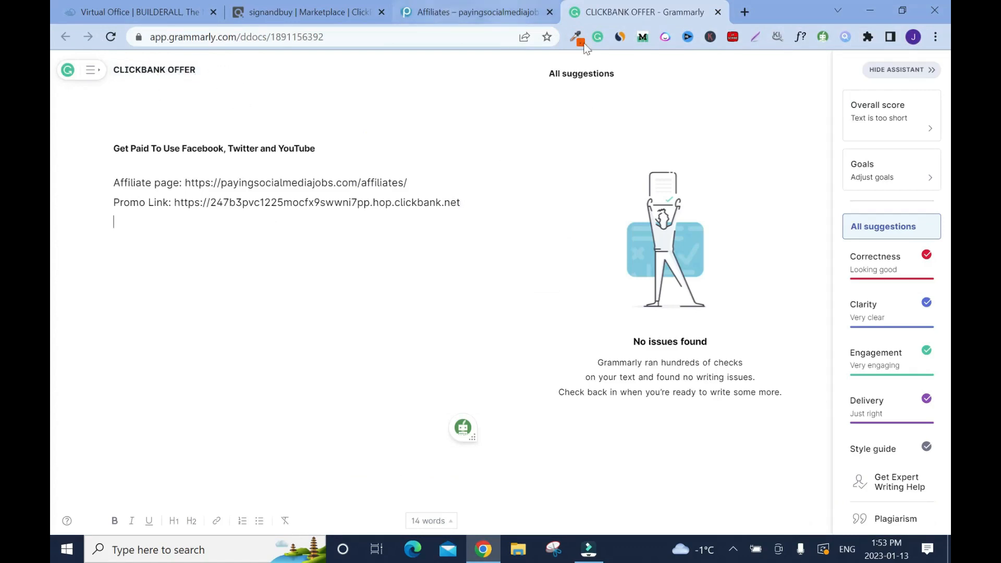
pyautogui.click(485, 10)
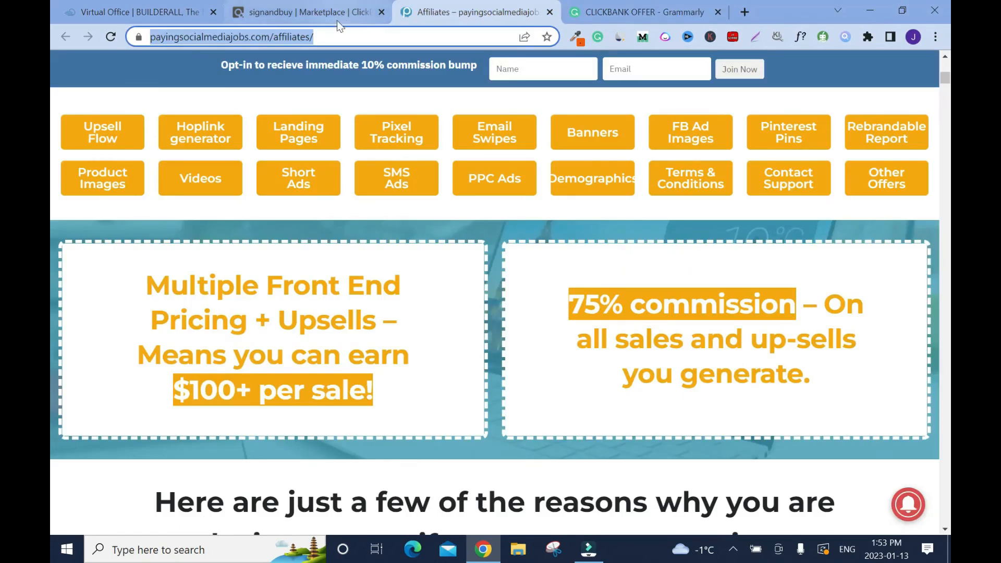
pyautogui.click(313, 12)
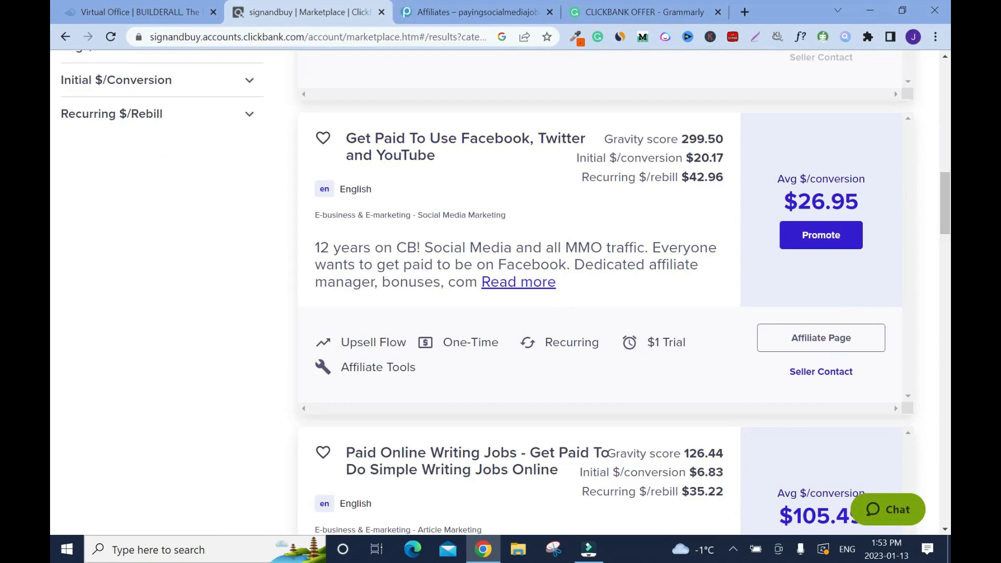
pyautogui.rightClick(416, 152)
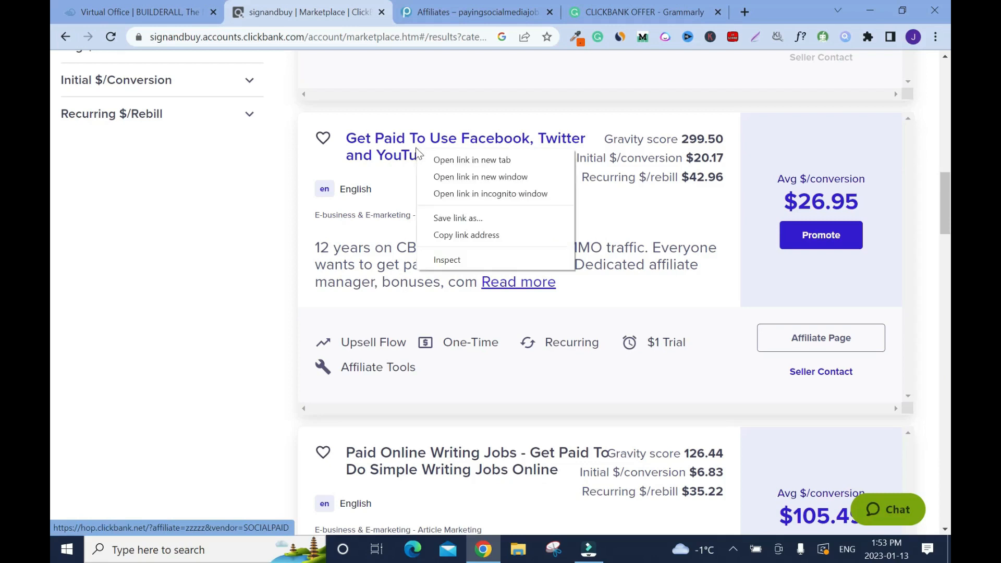
pyautogui.click(462, 160)
# Copy the promo link from the Grammarly document and open it in a new browser tab to check the offer page.
pyautogui.click(186, 207)
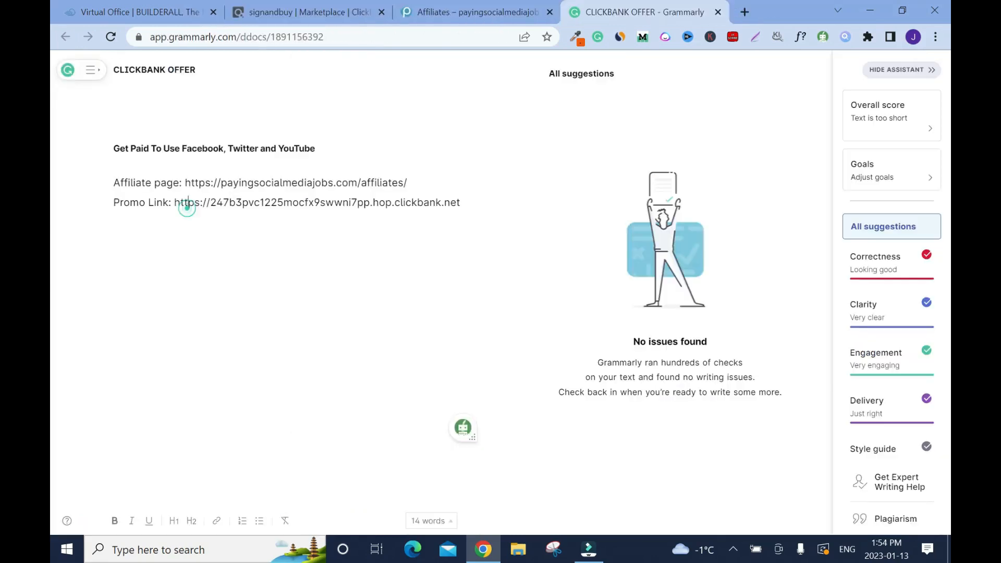
pyautogui.moveTo(176, 203); pyautogui.dragTo(521, 204)
pyautogui.hotkey('ctrl', 'c')
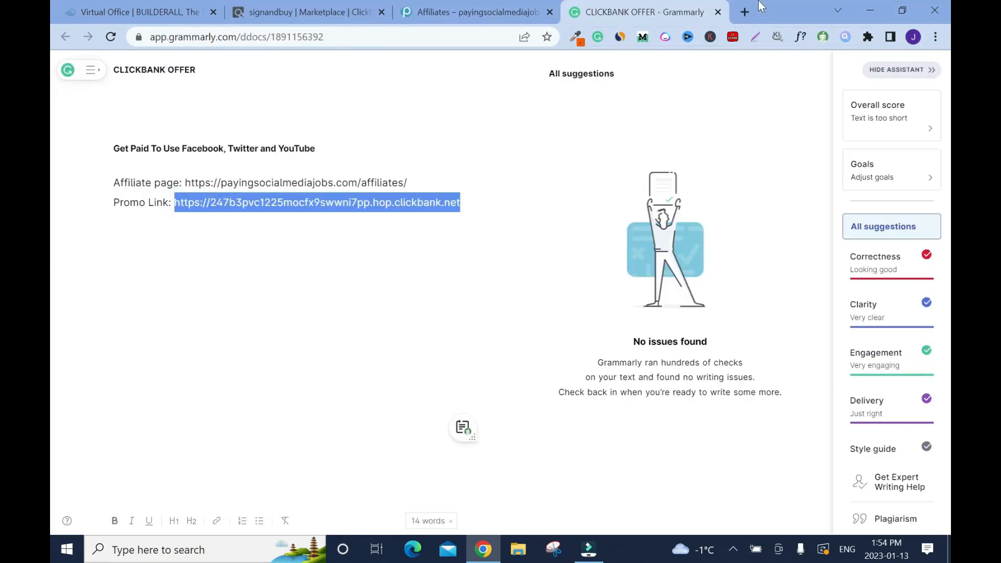
pyautogui.click(741, 17)
pyautogui.hotkey('ctrl', 'v')
pyautogui.press('Return')
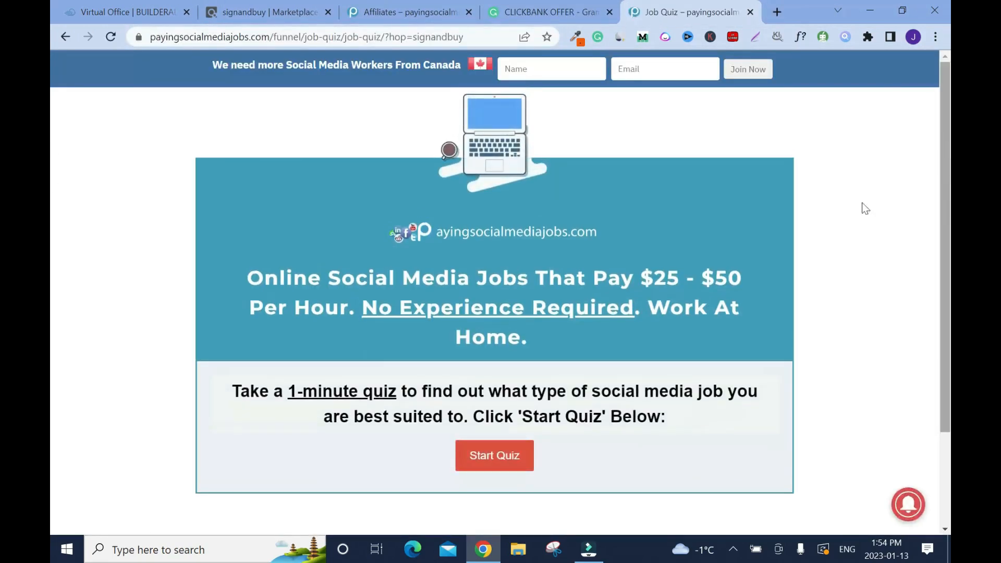
pyautogui.moveTo(947, 145); pyautogui.dragTo(947, 296)
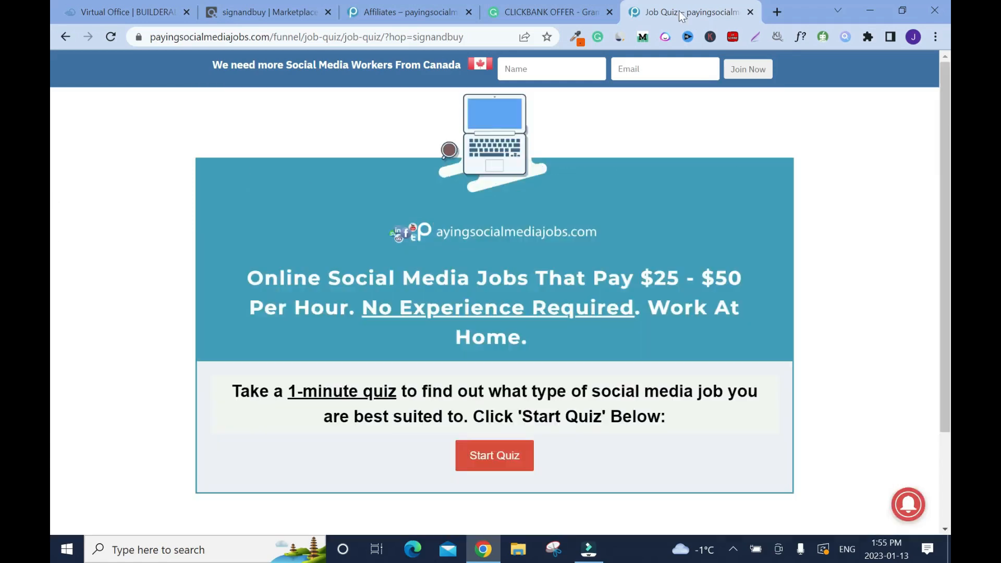
# Place the Job Quiz tab directly after the ClickBank marketplace tab and look through the offer's landing page.
pyautogui.moveTo(670, 8); pyautogui.dragTo(420, 1)
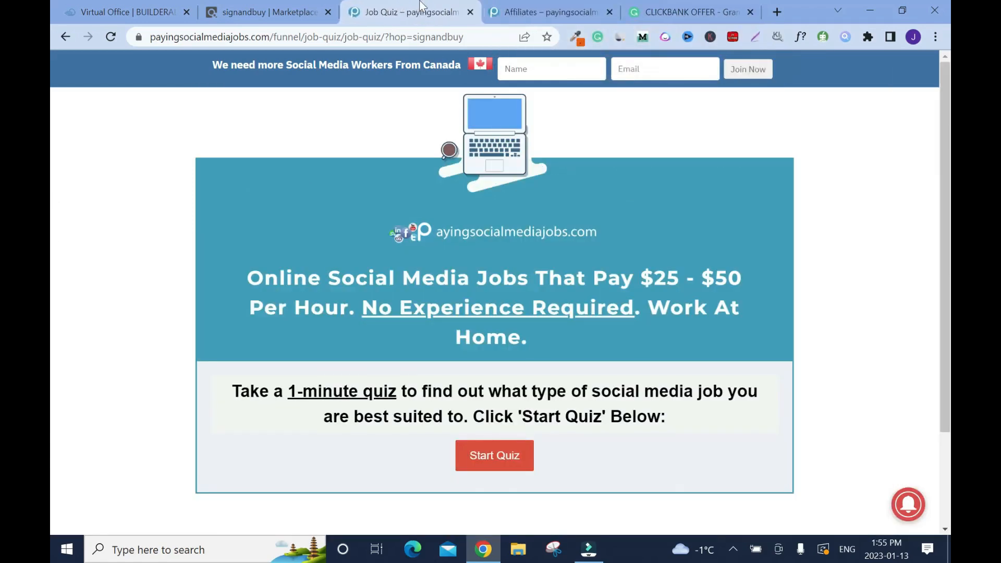
pyautogui.click(573, 7)
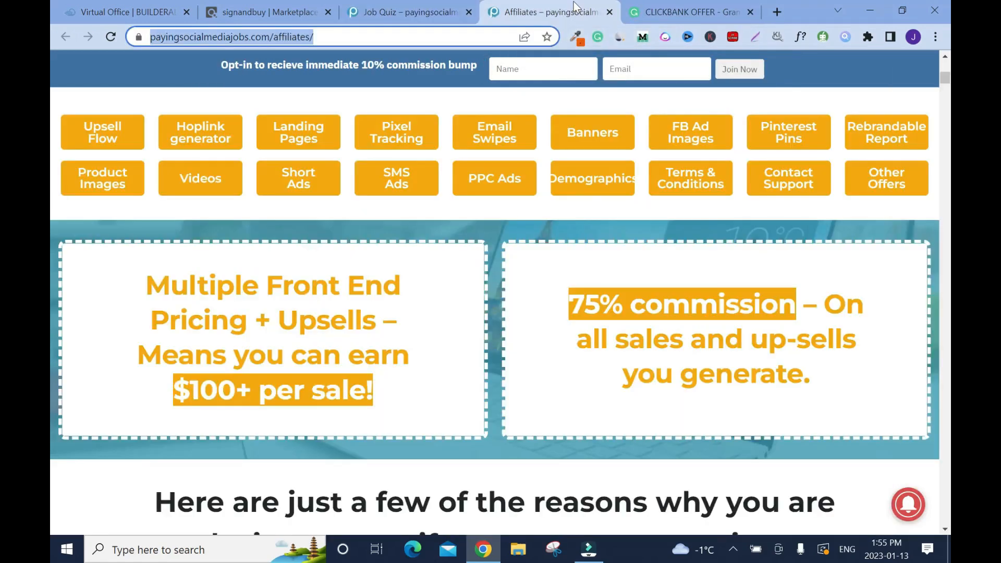
pyautogui.click(427, 9)
pyautogui.scroll(-2, 634, 113)
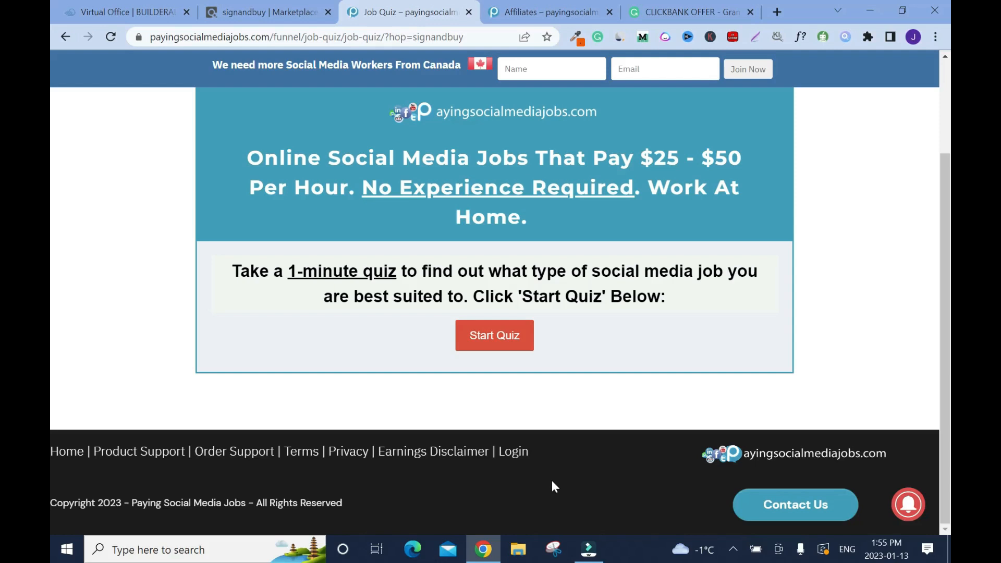
pyautogui.scroll(2, 376, 130)
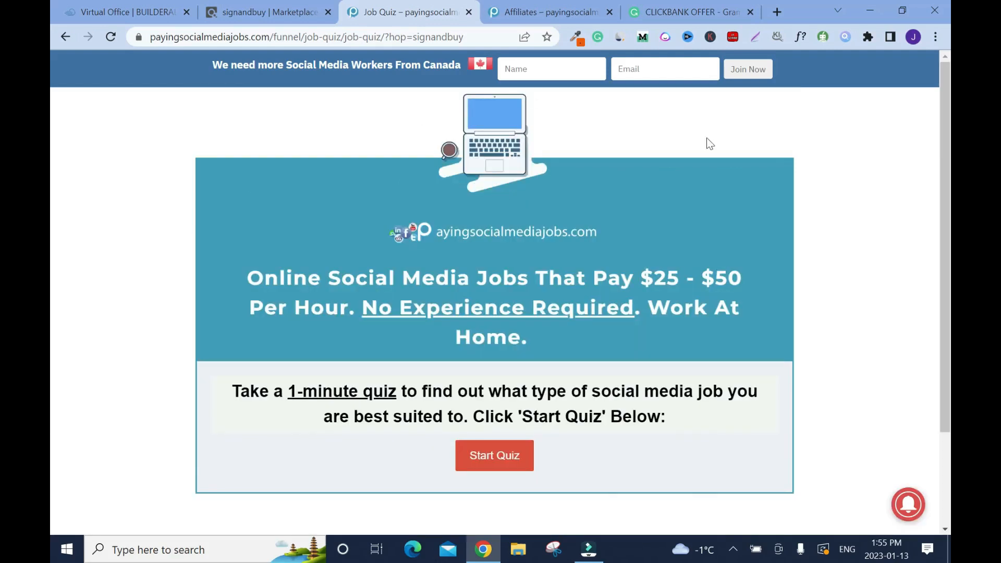
# Switch to the Builderall dashboard, expand its tools list and enter the Builderall Website Builder.
pyautogui.click(269, 12)
pyautogui.click(103, 4)
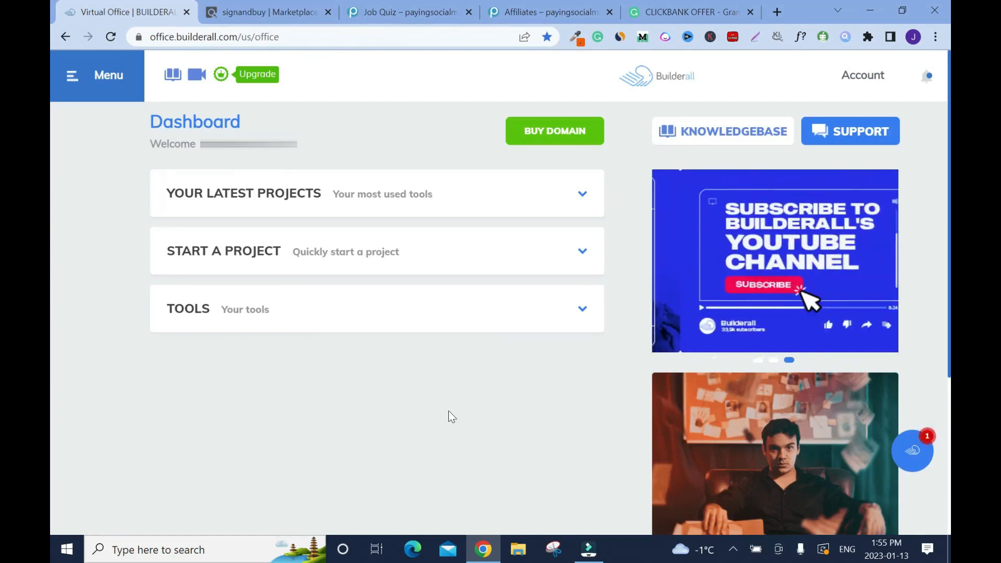
pyautogui.click(578, 297)
pyautogui.scroll(-2, 341, 316)
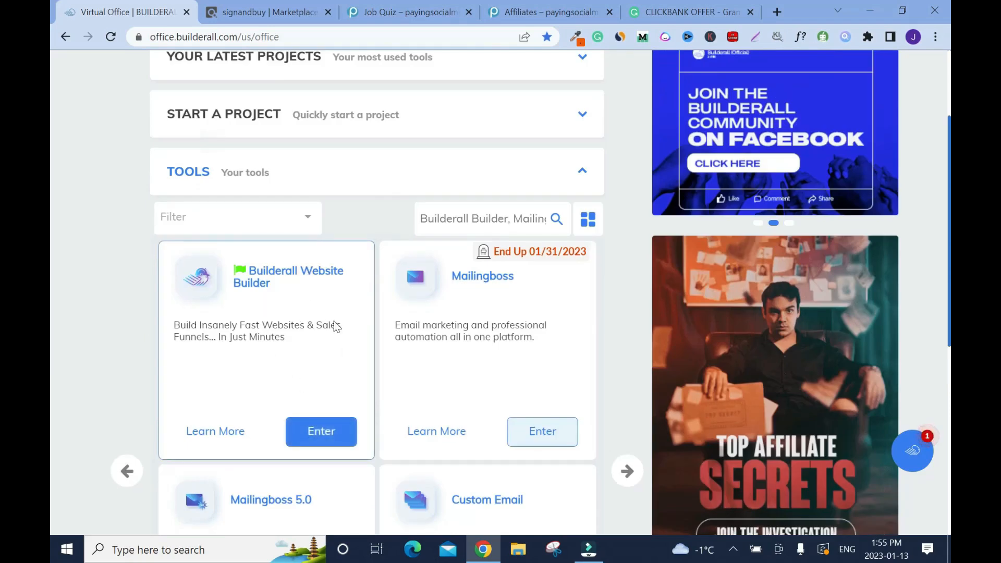
pyautogui.click(320, 431)
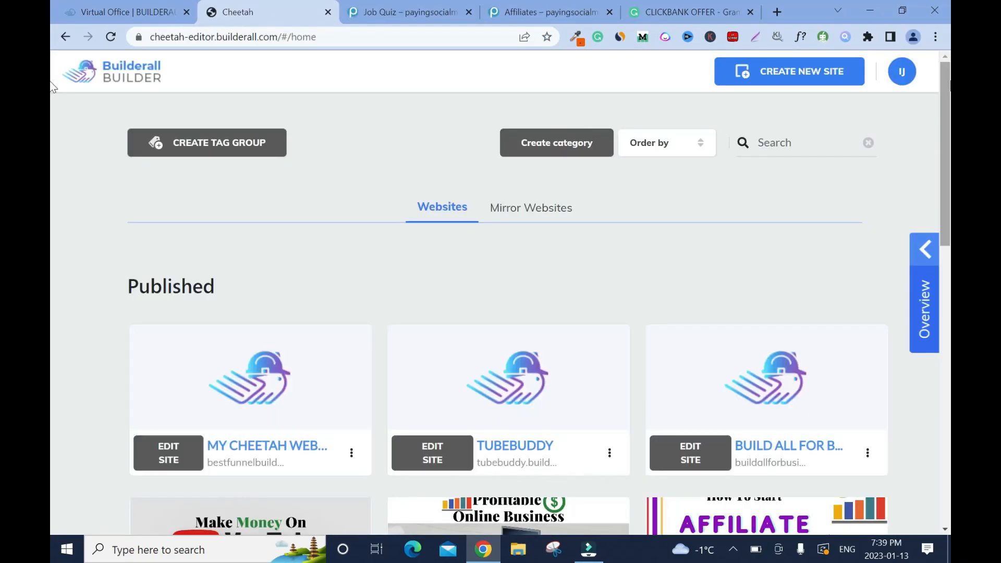
# Start creating a new site from the published websites section and choose the Professional Templates option.
pyautogui.scroll(-4, 52, 156)
pyautogui.scroll(-3, 53, 223)
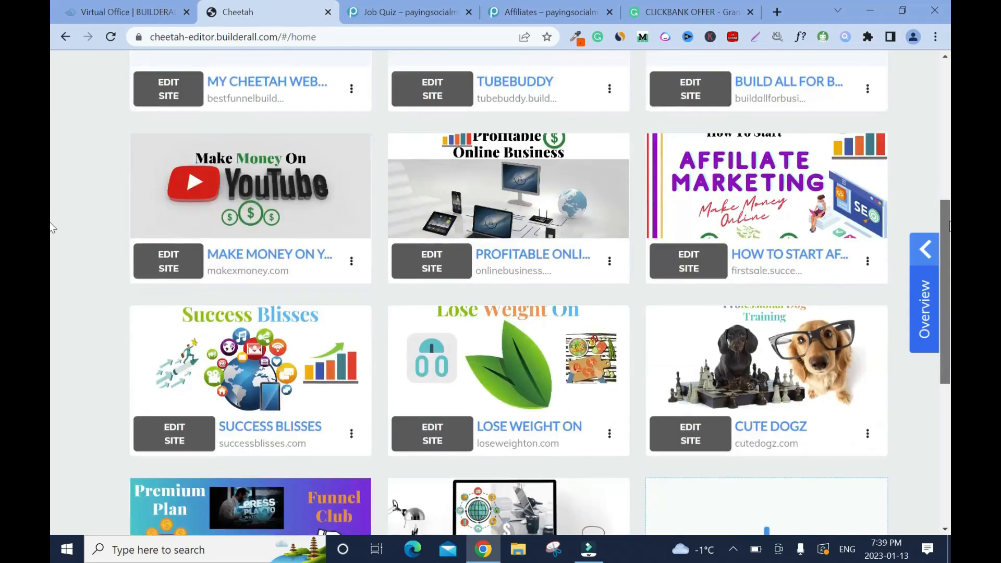
pyautogui.scroll(3, 54, 223)
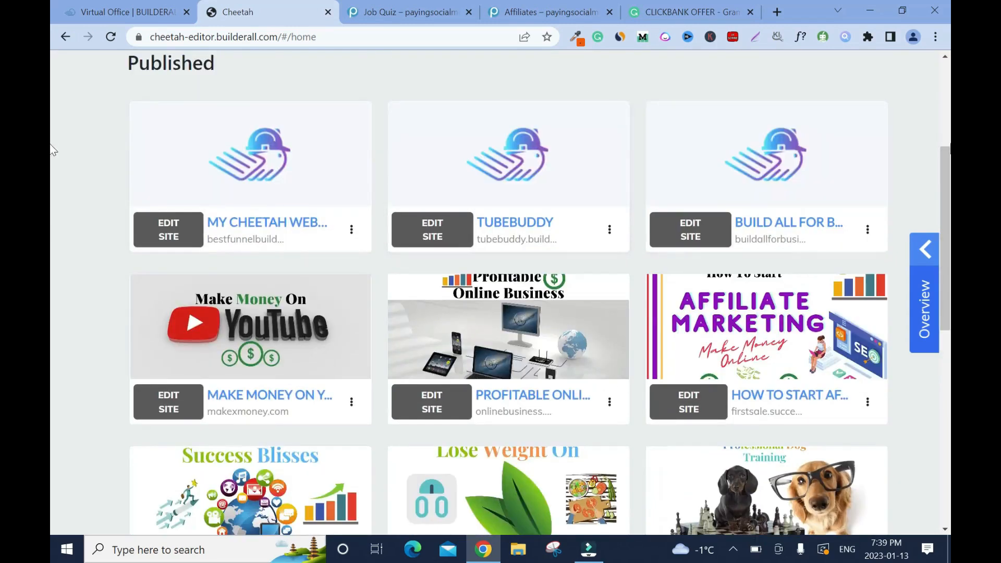
pyautogui.scroll(-6, 53, 139)
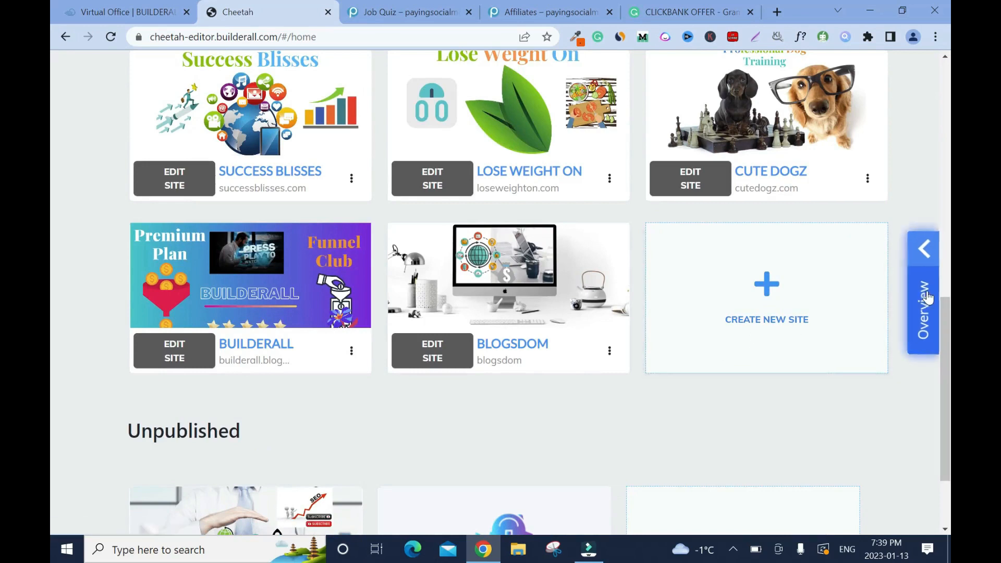
pyautogui.scroll(-2, 52, 469)
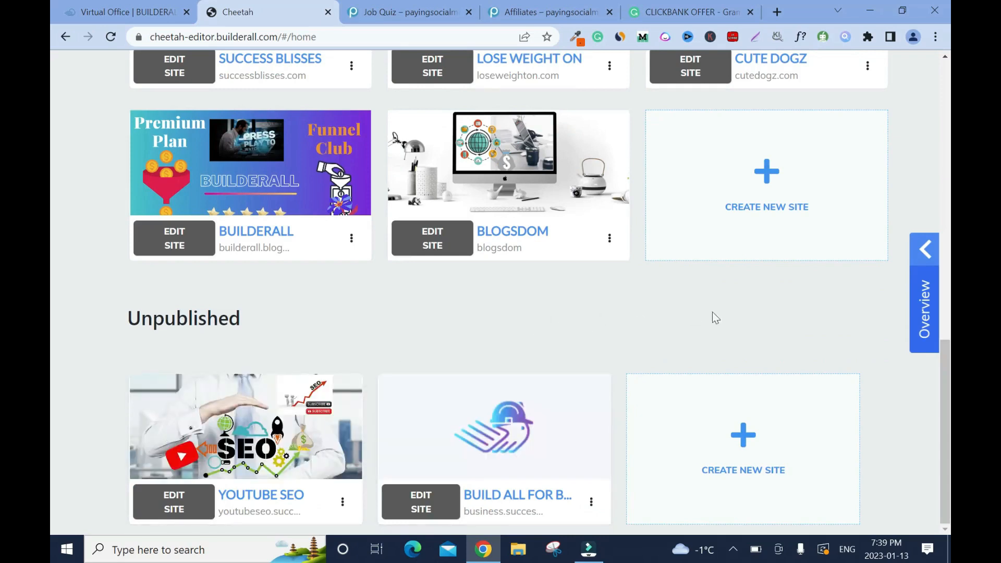
pyautogui.scroll(4, 775, 399)
pyautogui.click(777, 400)
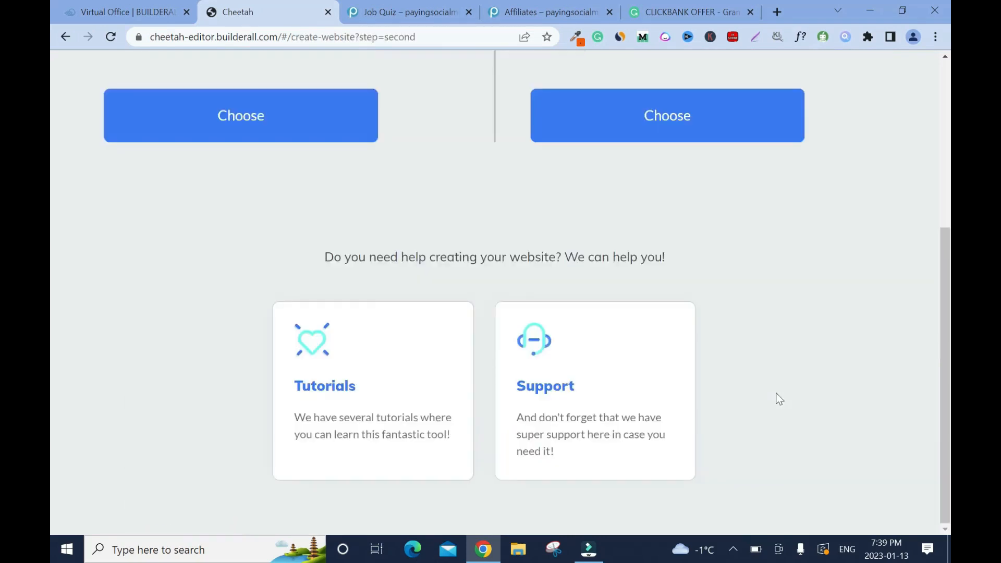
pyautogui.scroll(5, 610, 180)
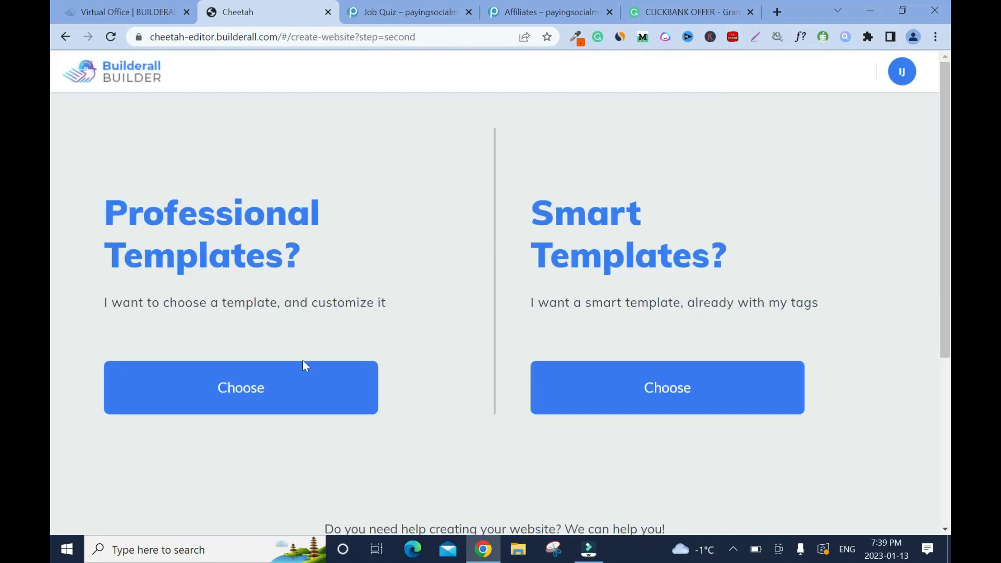
pyautogui.click(263, 387)
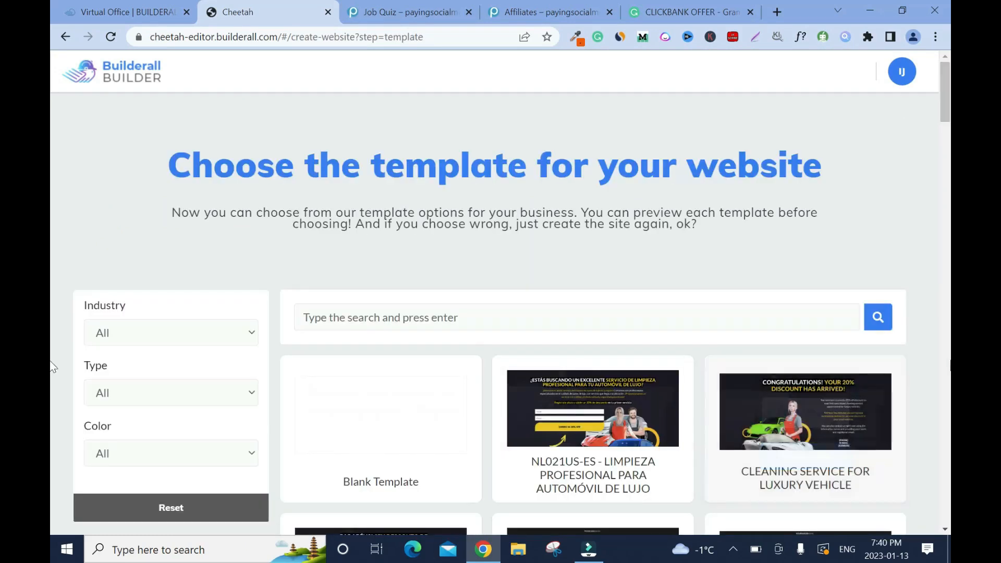
# Browse the website templates, preview the Air Conditioning Service Webinar Registration Page and close the preview.
pyautogui.moveTo(946, 110)
pyautogui.mouseDown()
pyautogui.moveTo(946, 123)
pyautogui.moveTo(946, 114)
pyautogui.mouseUp()
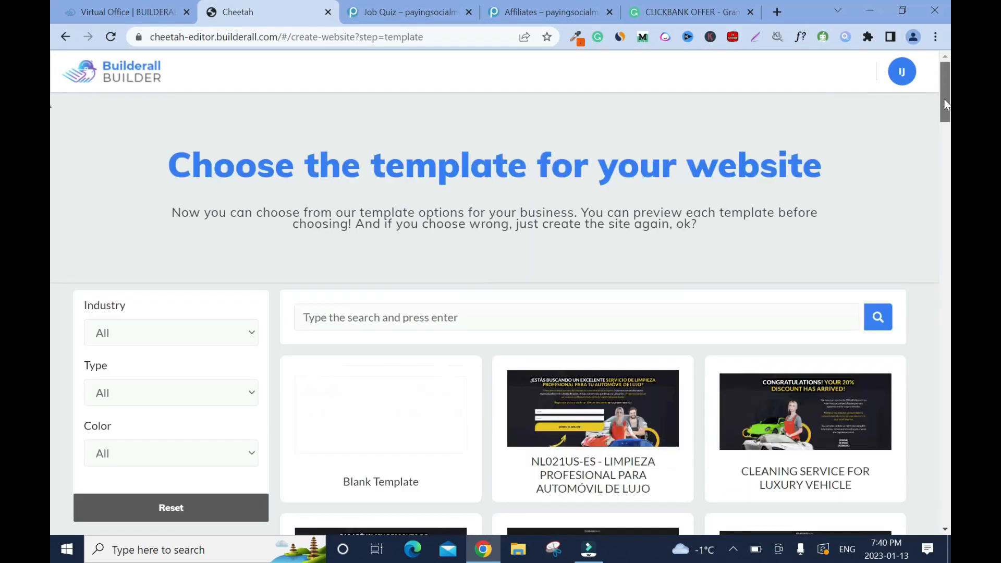
pyautogui.moveTo(391, 414)
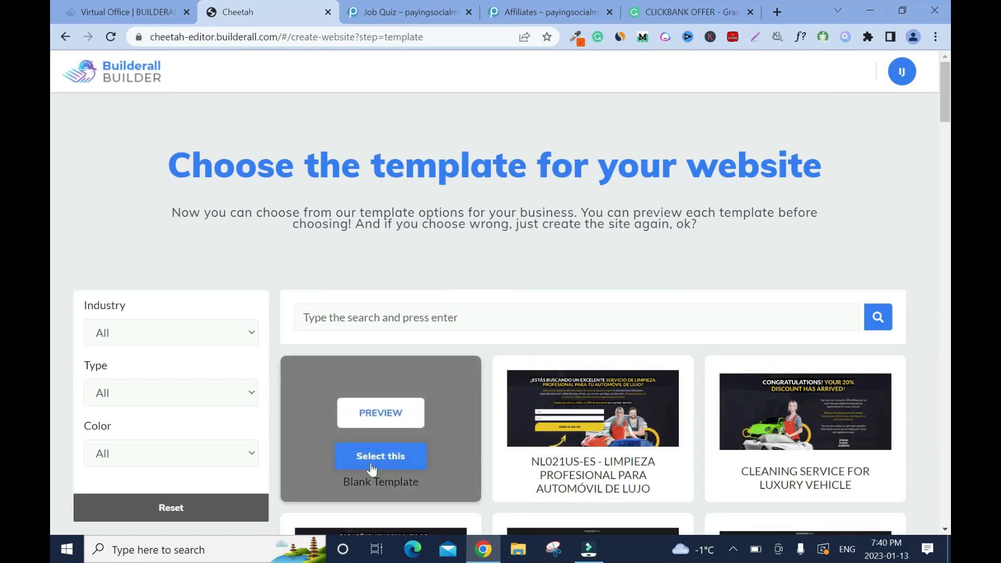
pyautogui.scroll(-3, 52, 109)
pyautogui.scroll(-4, 52, 115)
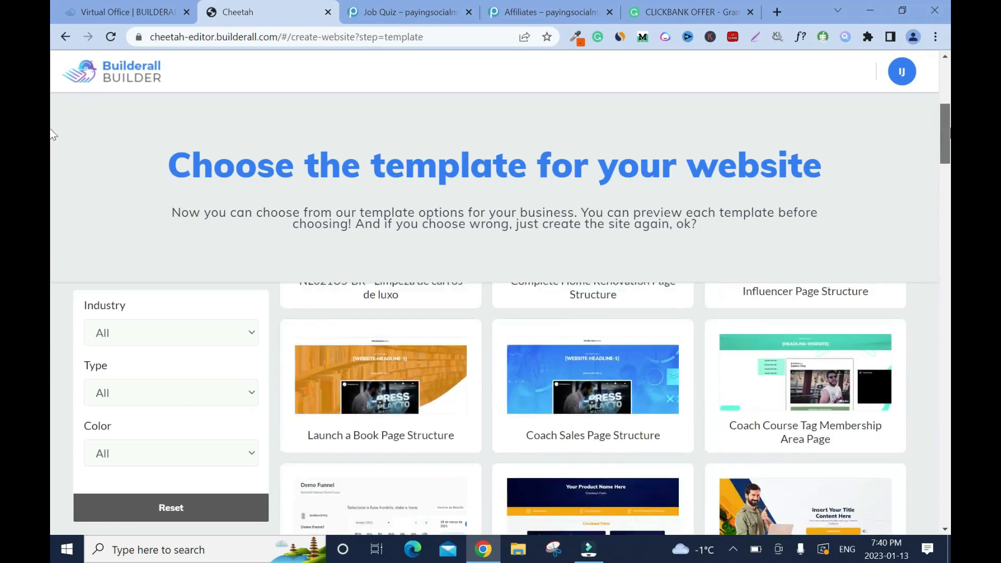
pyautogui.scroll(-3, 52, 148)
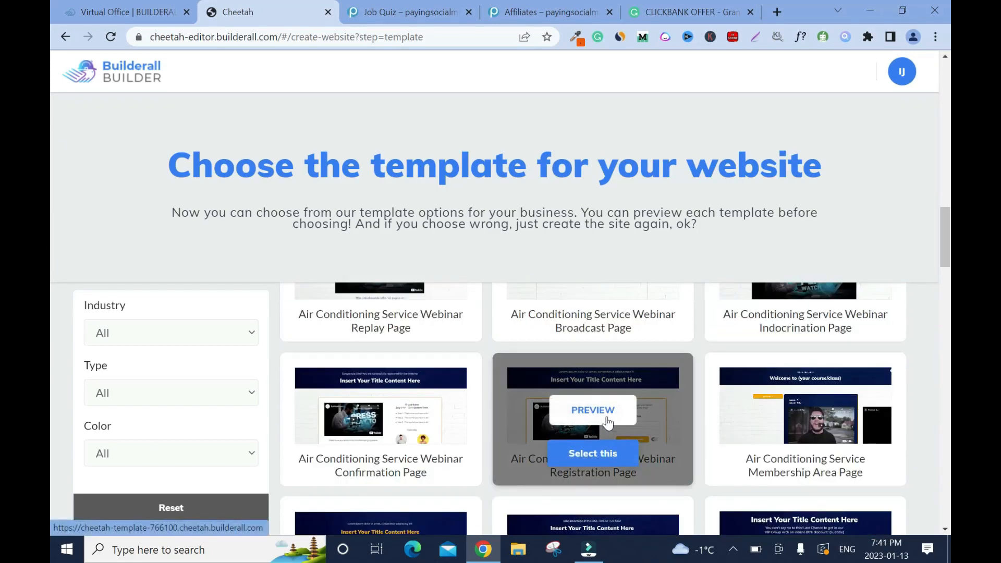
pyautogui.click(593, 410)
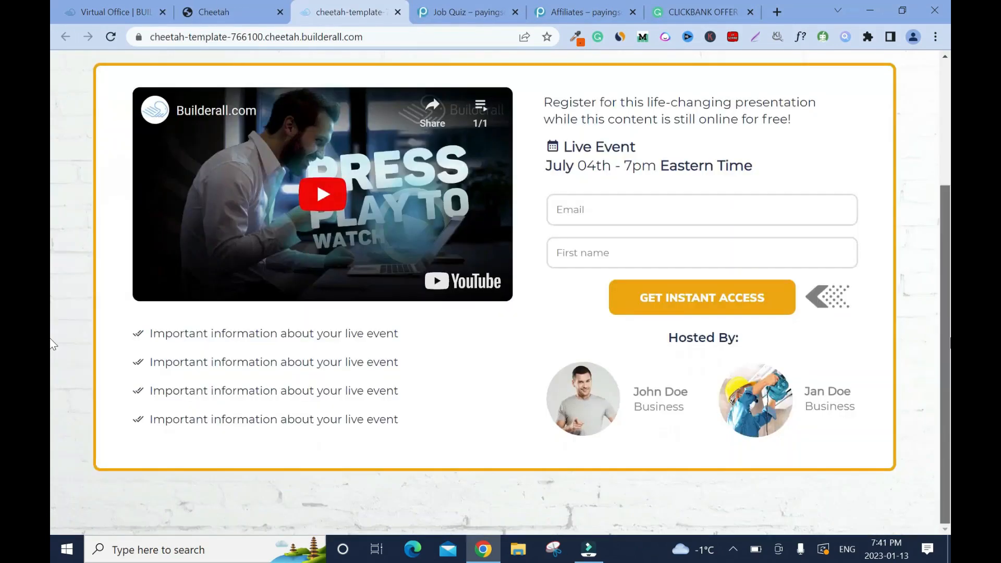
pyautogui.scroll(4, 53, 313)
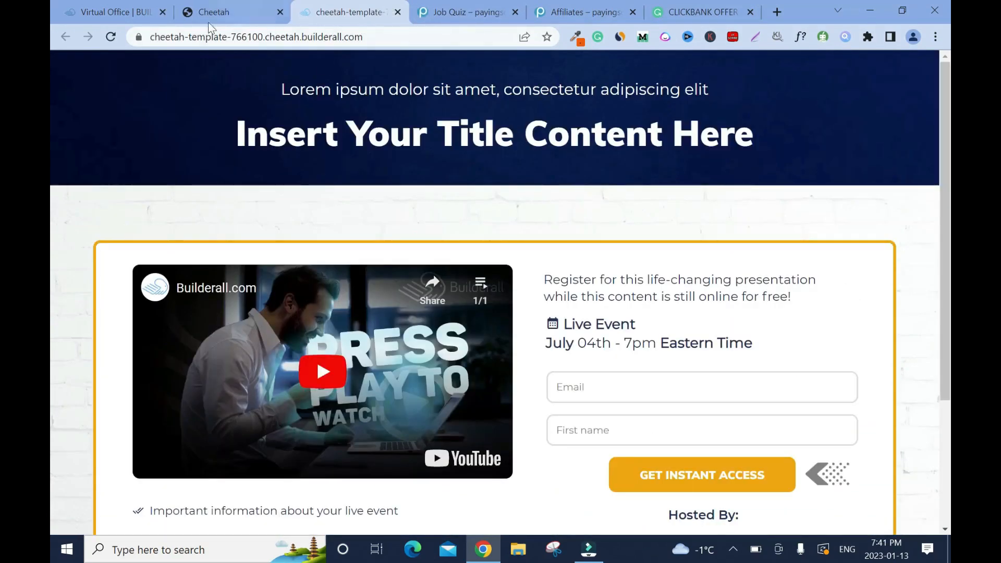
pyautogui.click(398, 11)
# Create the website from the Blank Template, confirm its publication and skip the dashboard tour.
pyautogui.moveTo(943, 228); pyautogui.dragTo(931, 81)
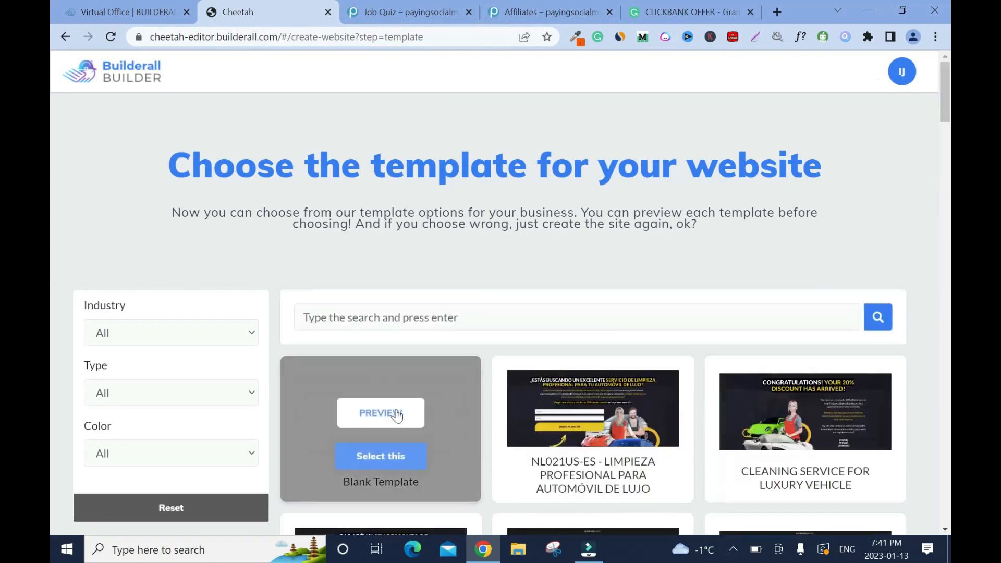
pyautogui.click(402, 457)
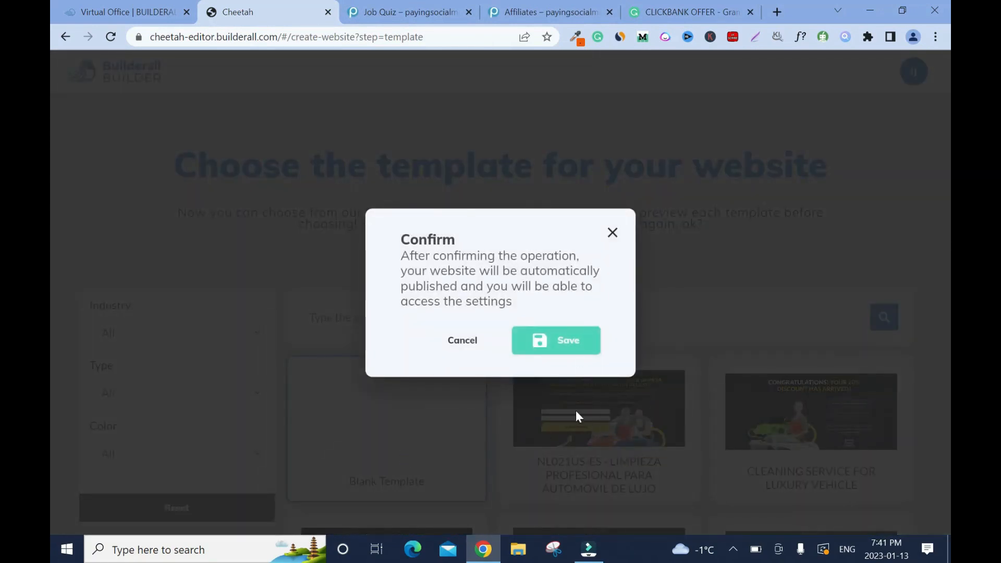
pyautogui.click(577, 356)
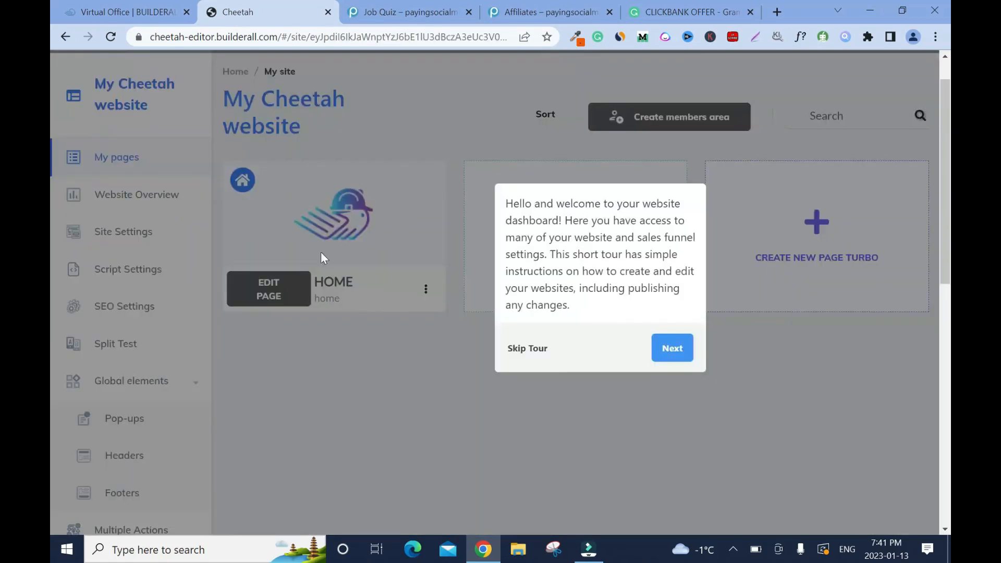
pyautogui.click(532, 346)
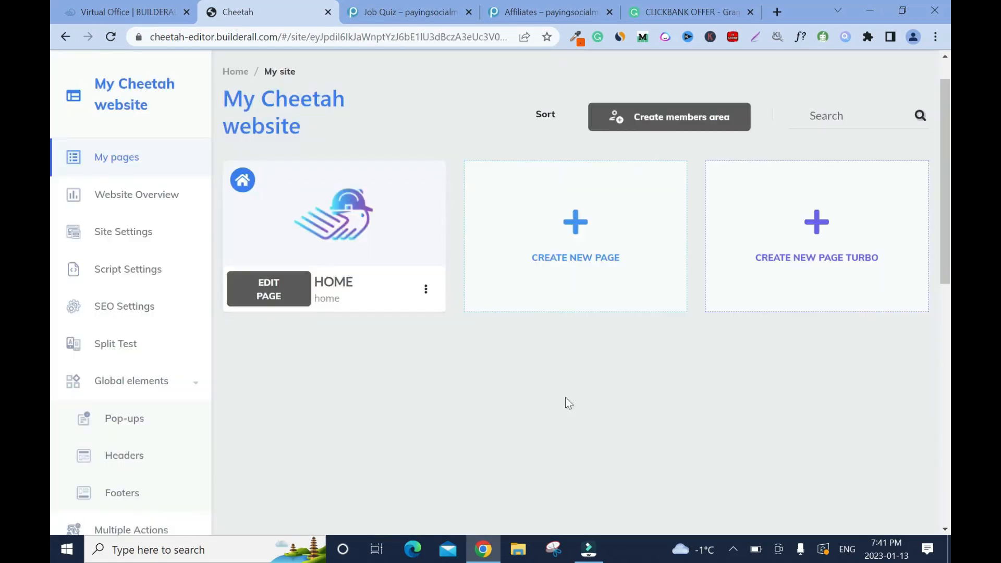
# Open the new website's Site Settings and examine its general settings.
pyautogui.moveTo(947, 246); pyautogui.dragTo(950, 147)
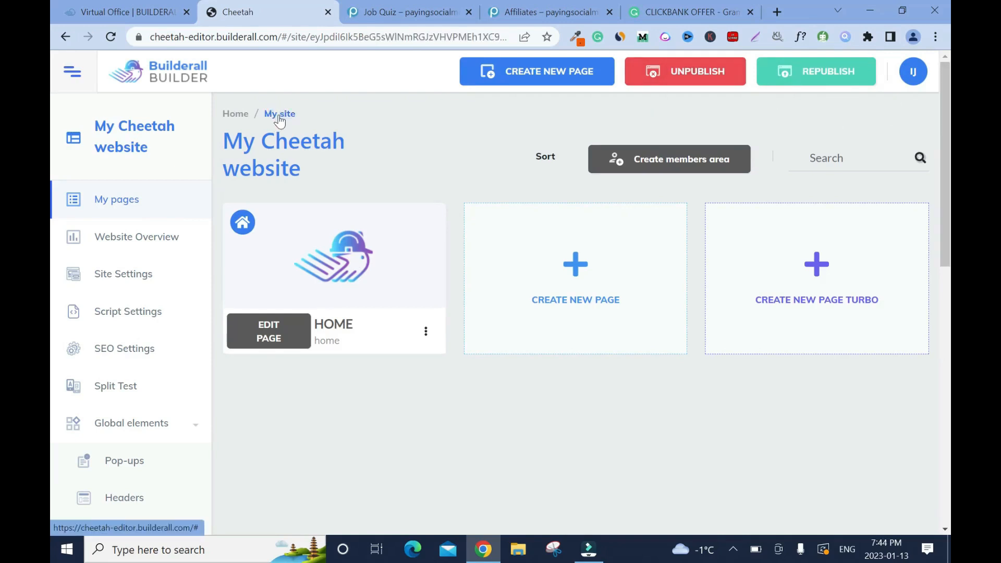
pyautogui.click(278, 115)
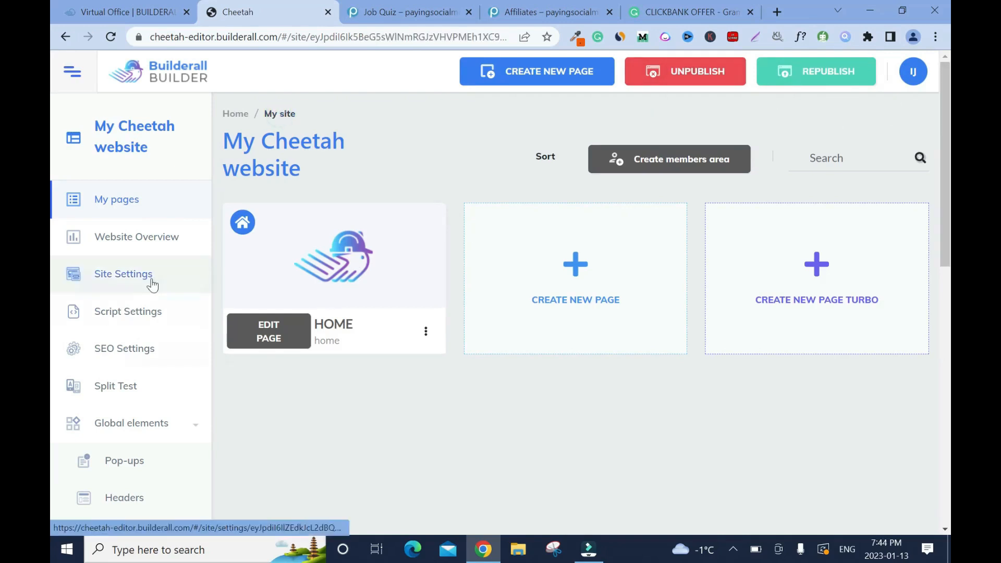
pyautogui.click(134, 280)
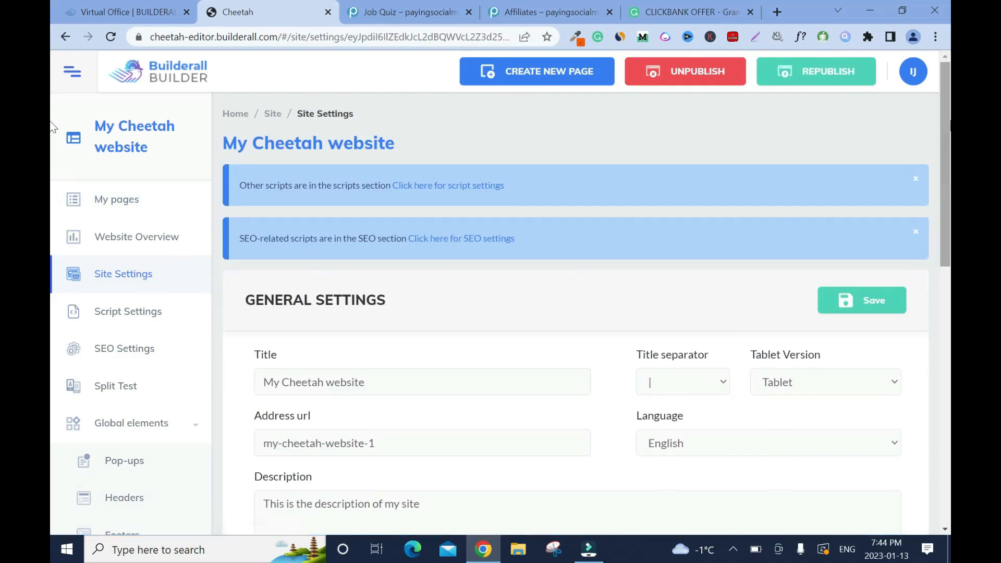
pyautogui.scroll(-1, 52, 151)
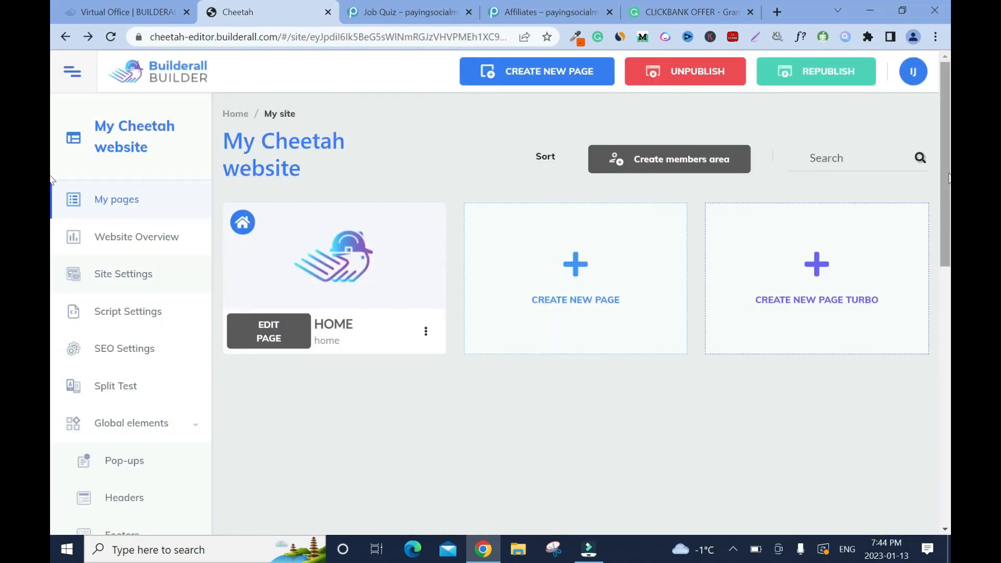
# Open the new-domain form for the website, and copy the successblisses.com address from a new browser tab.
pyautogui.scroll(-10, 51, 344)
pyautogui.click(117, 350)
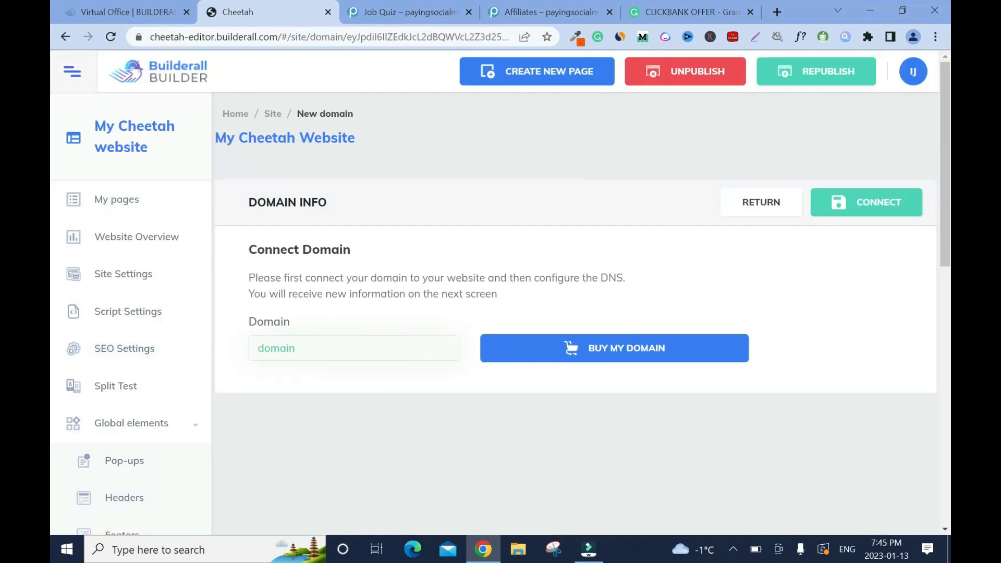
pyautogui.click(776, 11)
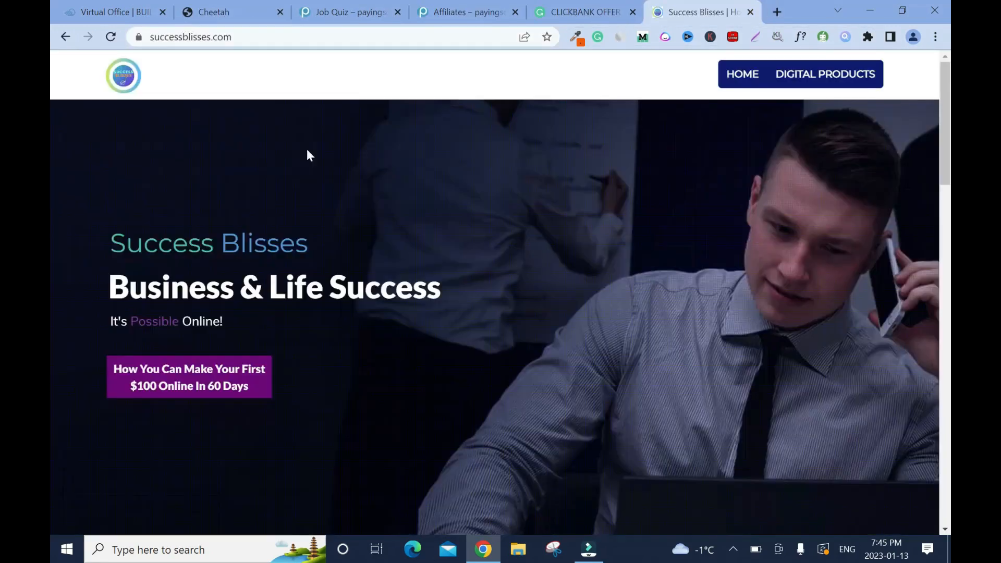
pyautogui.click(235, 36)
pyautogui.hotkey('ctrl', 'c')
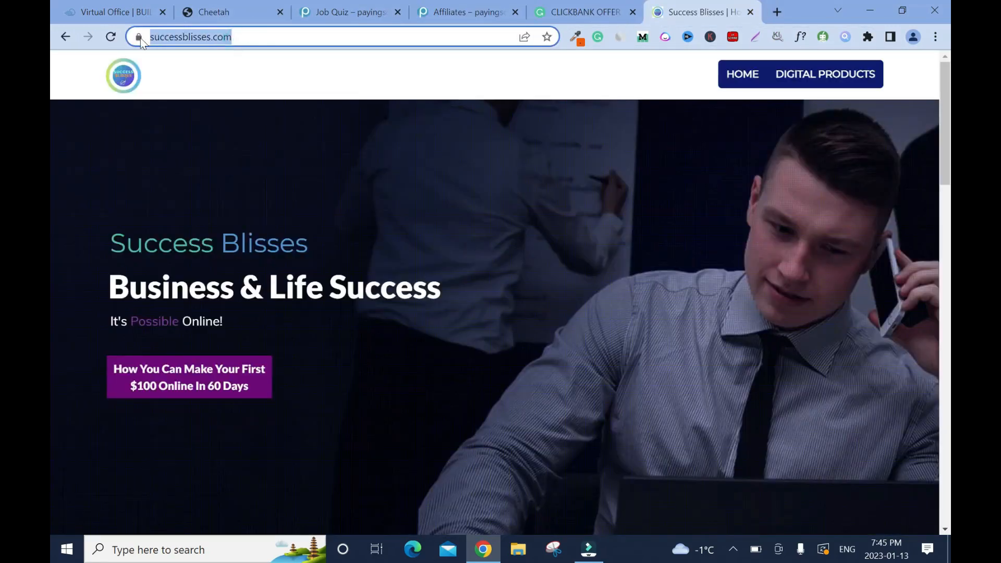
pyautogui.click(224, 12)
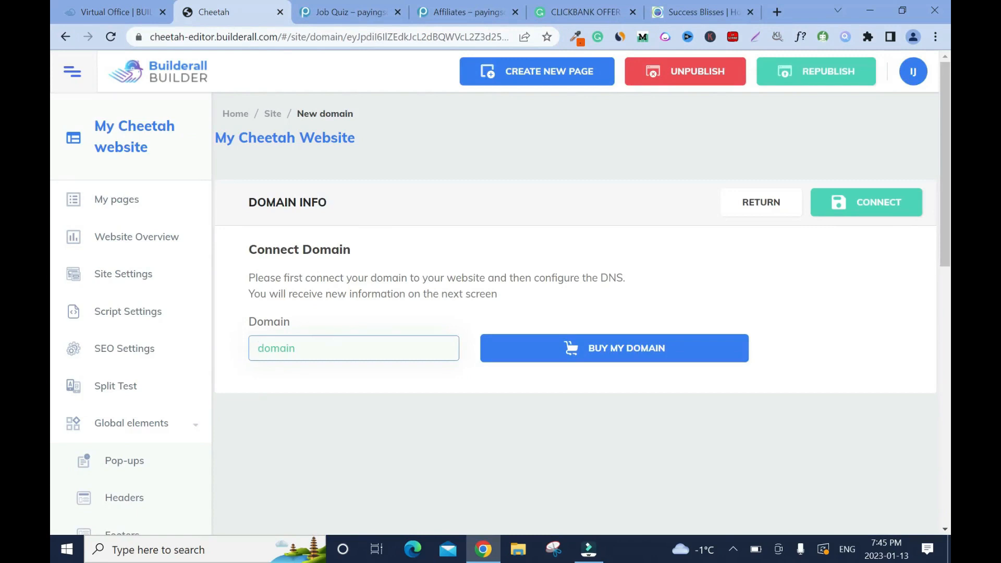
pyautogui.write('socialmediajobs')
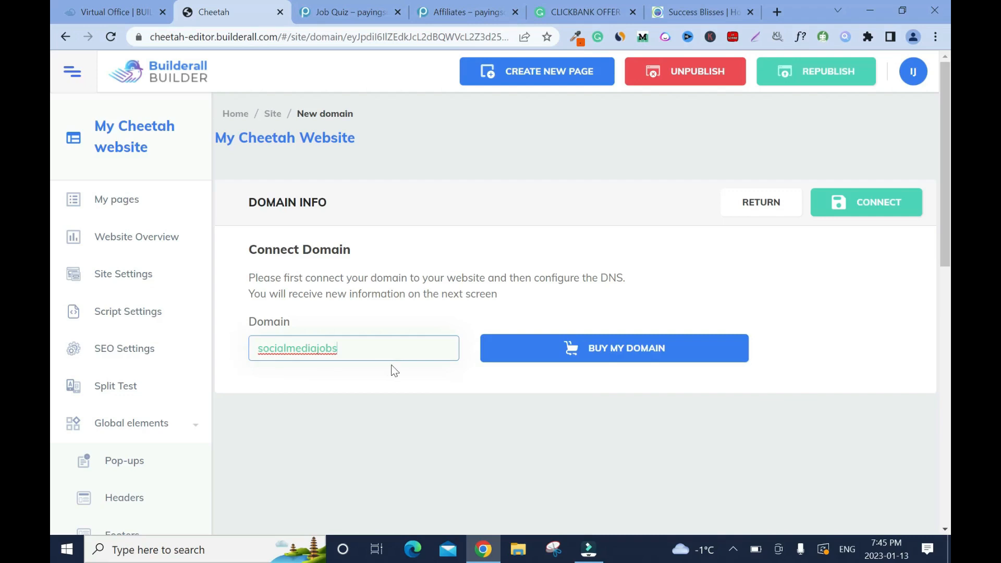
pyautogui.write('.')
pyautogui.hotkey('ctrl', 'v')
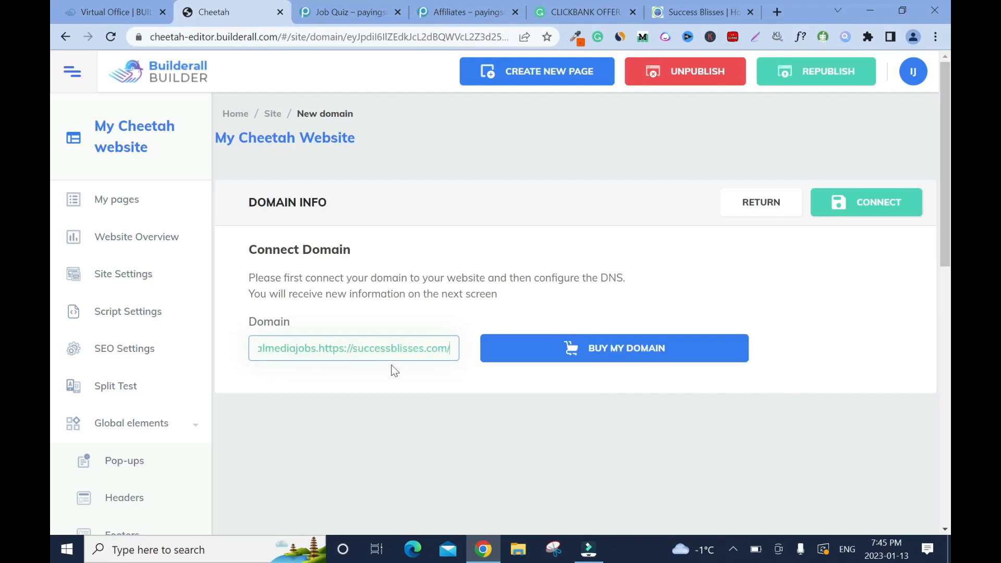
pyautogui.click(352, 347)
pyautogui.press('BackSpace')
pyautogui.press('BackSpace')
pyautogui.press('BackSpace')
pyautogui.press('BackSpace')
pyautogui.press('BackSpace')
pyautogui.press('BackSpace')
pyautogui.press('BackSpace')
pyautogui.press('BackSpace')
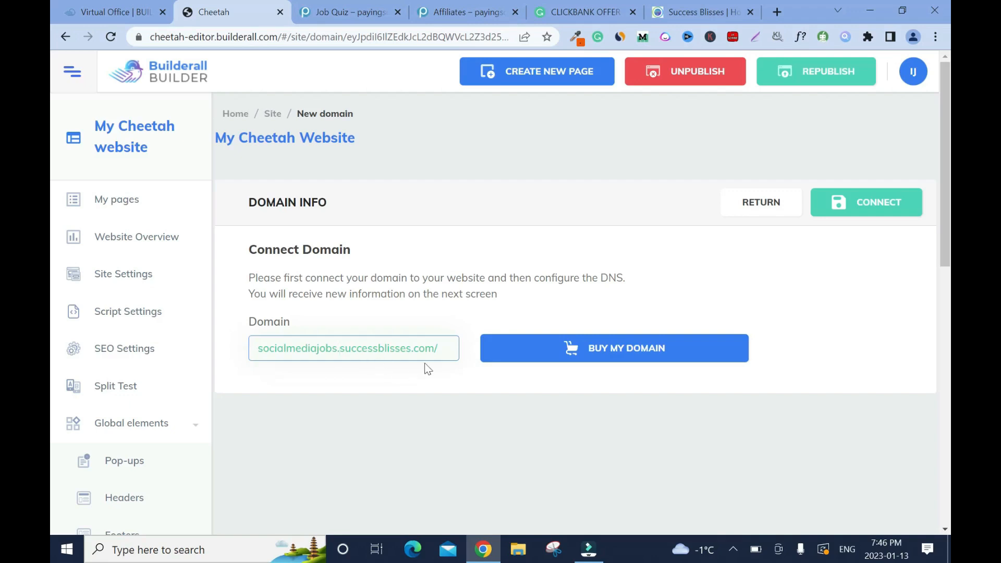
pyautogui.click(444, 347)
pyautogui.press('BackSpace')
# Copy the full subdomain address, connect the domain to the website and confirm the connection.
pyautogui.moveTo(440, 348); pyautogui.dragTo(255, 348)
pyautogui.rightClick(316, 348)
pyautogui.click(373, 136)
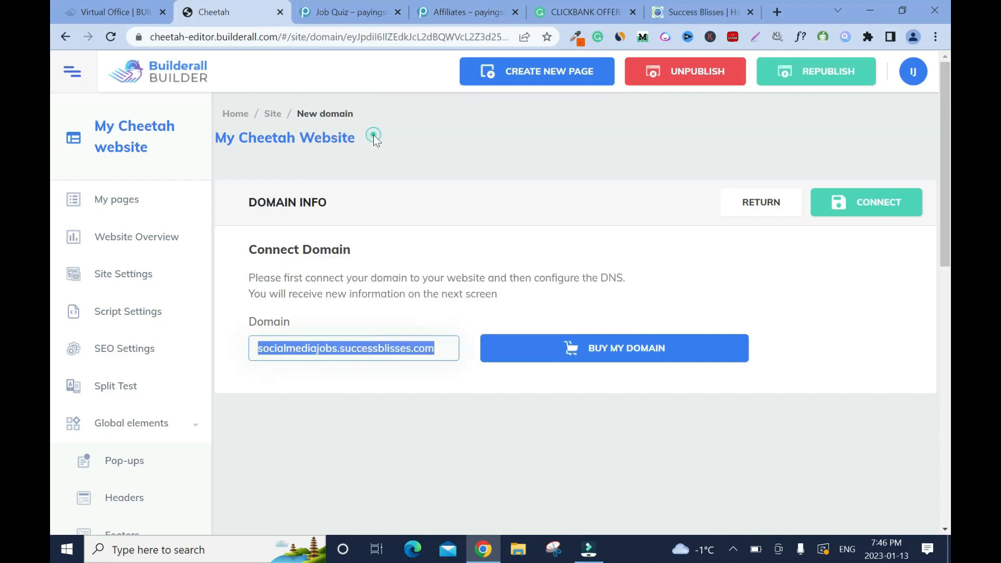
pyautogui.click(499, 371)
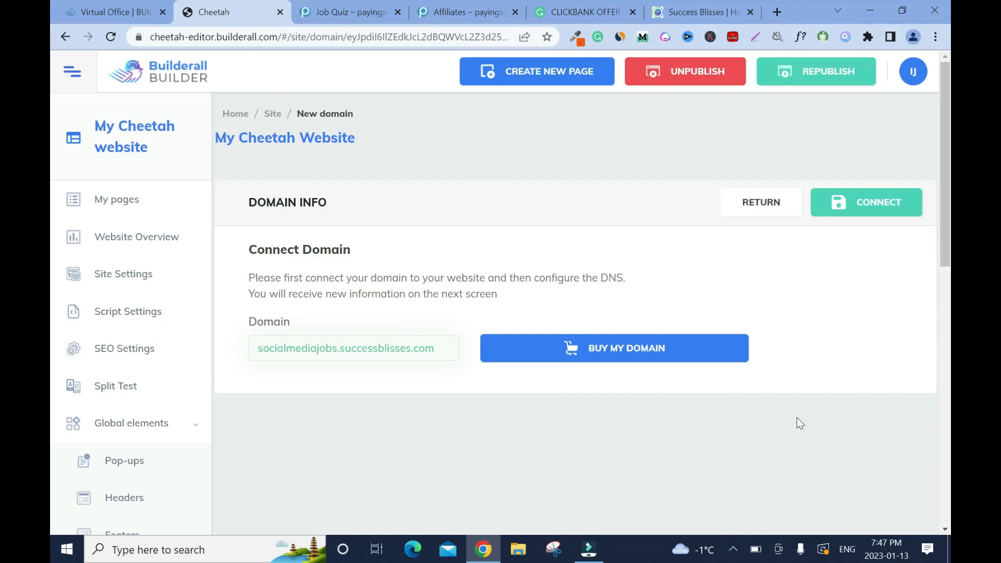
pyautogui.click(868, 207)
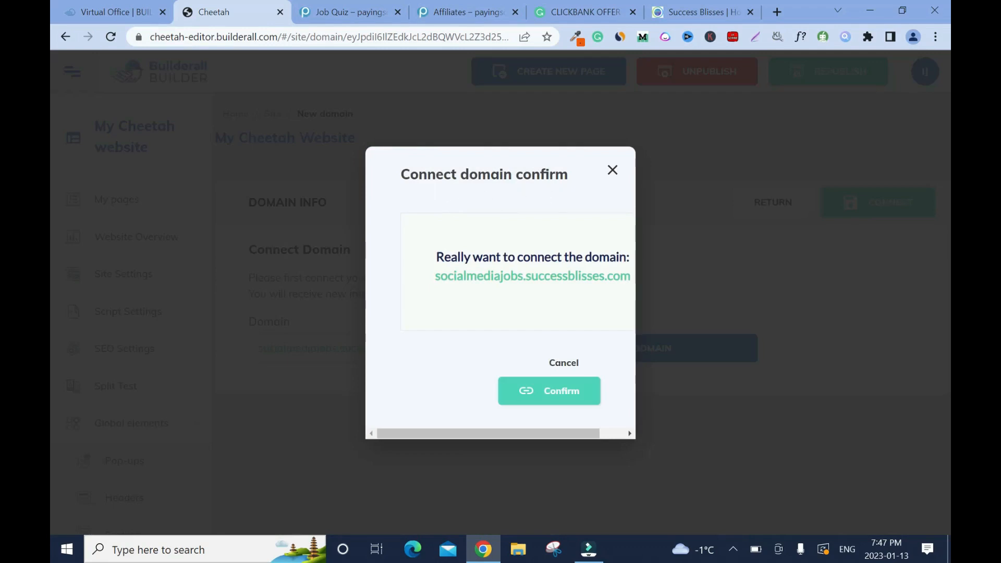
pyautogui.click(541, 397)
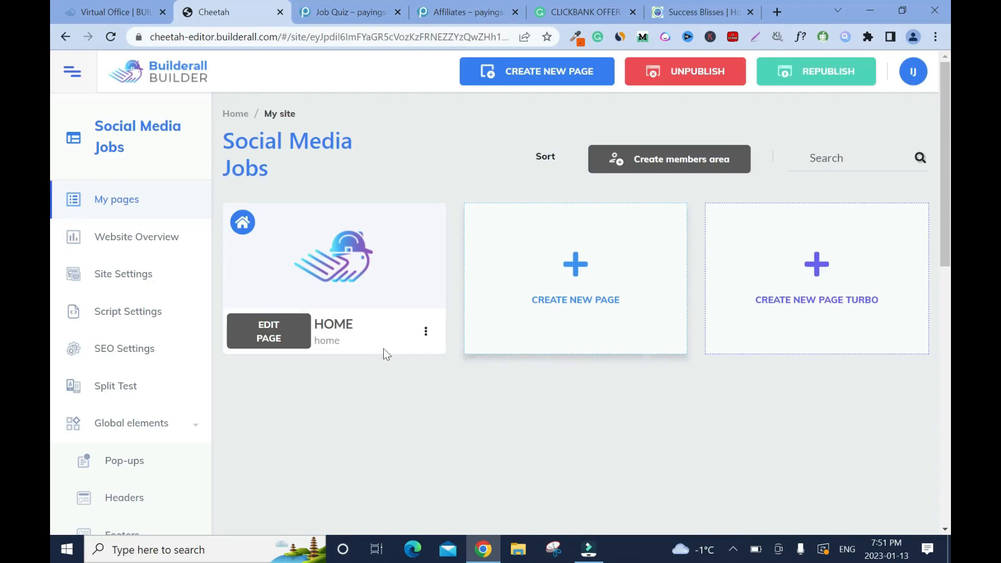
# Open the HOME page in the editor and add a Title H2 text element below the placeholder paragraph.
pyautogui.click(270, 338)
pyautogui.click(566, 358)
pyautogui.click(792, 126)
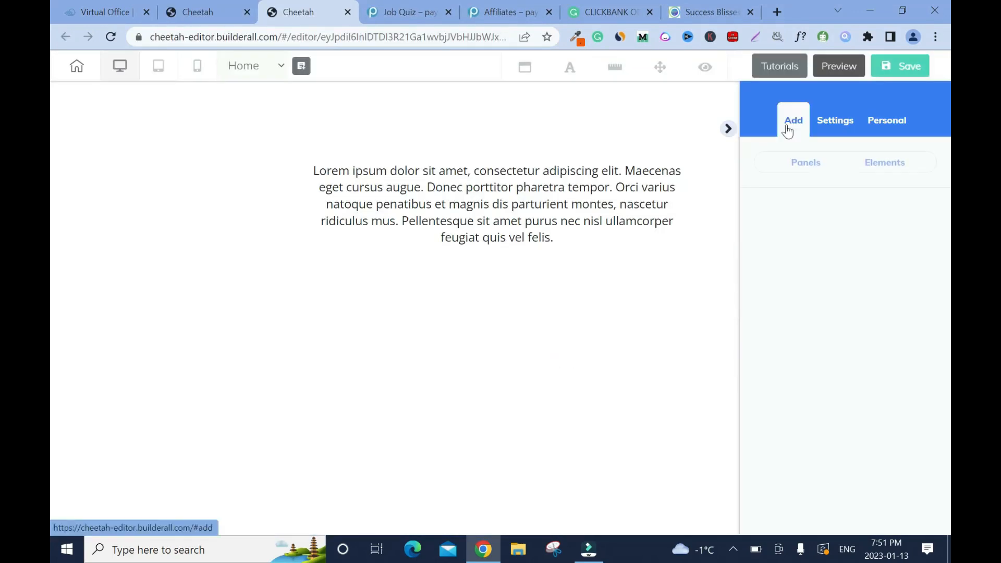
pyautogui.click(826, 165)
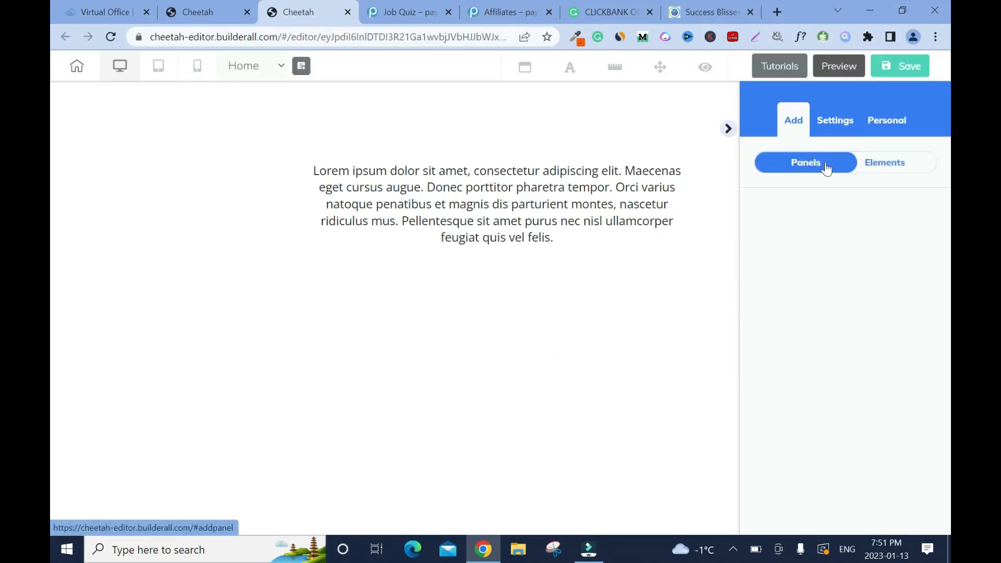
pyautogui.click(868, 165)
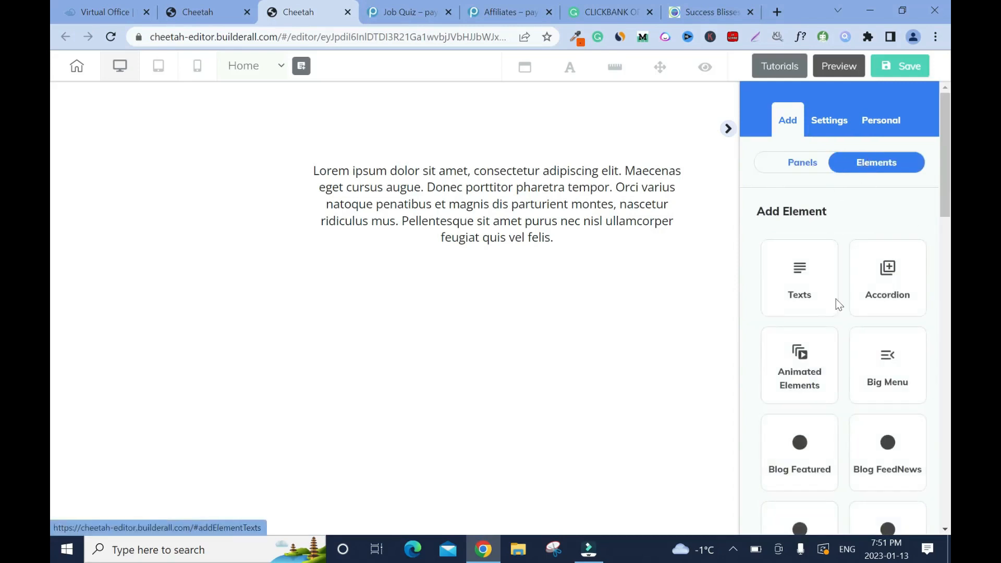
pyautogui.click(819, 286)
pyautogui.scroll(-2, 861, 311)
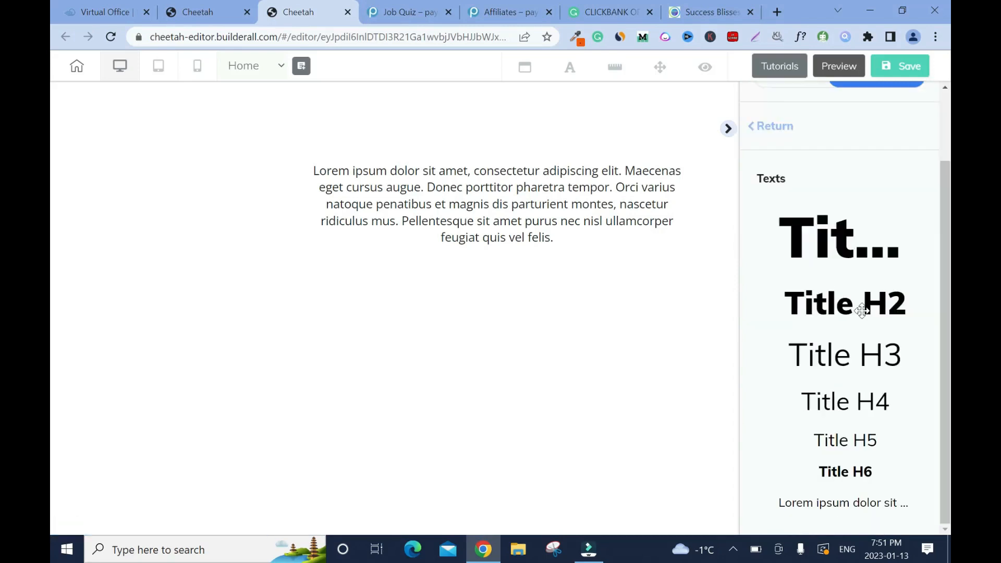
pyautogui.moveTo(862, 311); pyautogui.dragTo(600, 191)
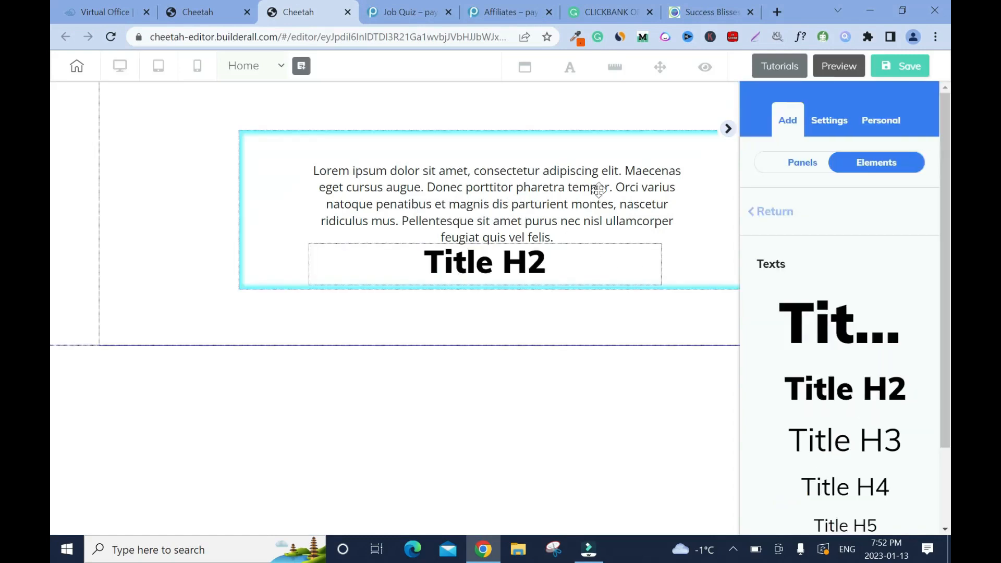
# Delete the placeholder lorem ipsum paragraph and move the Title H2 text up to the box's upper edge.
pyautogui.click(600, 193)
pyautogui.click(467, 149)
pyautogui.click(590, 338)
pyautogui.moveTo(496, 266); pyautogui.dragTo(493, 164)
# Narrow the Title H2 text element and add a Title H6 text element directly below it.
pyautogui.click(939, 129)
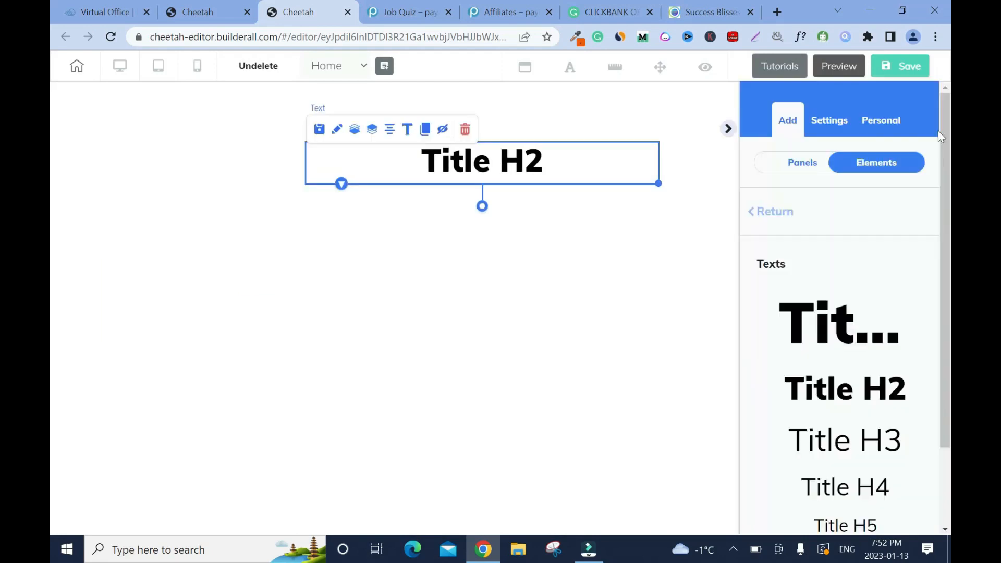
pyautogui.moveTo(946, 418); pyautogui.dragTo(946, 493)
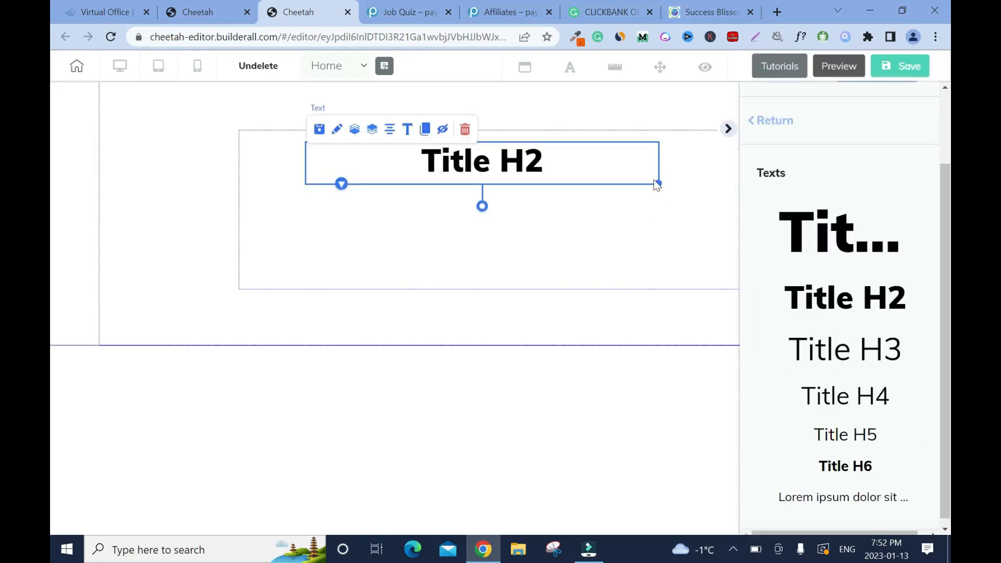
pyautogui.moveTo(658, 183); pyautogui.dragTo(615, 227)
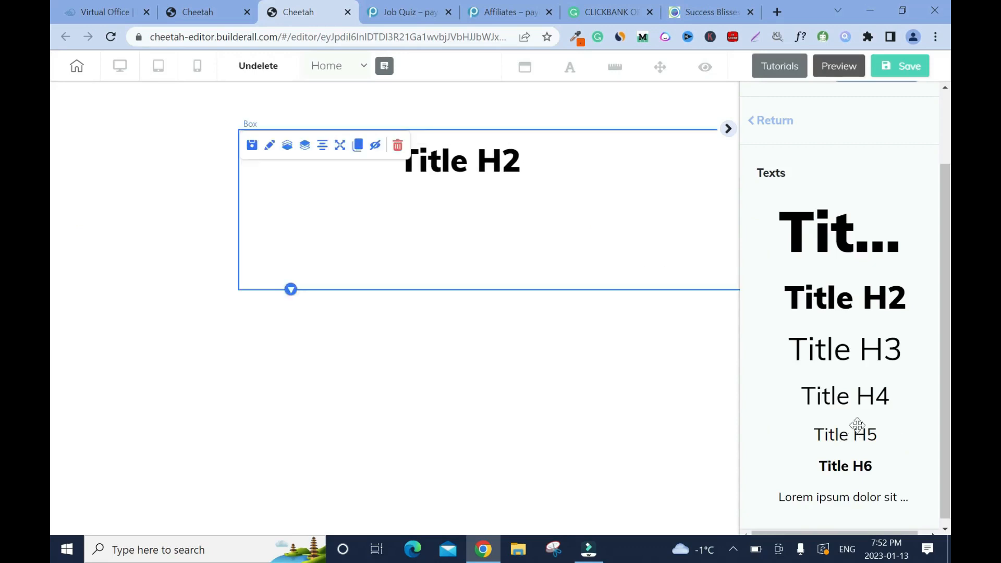
pyautogui.moveTo(865, 400); pyautogui.dragTo(483, 204)
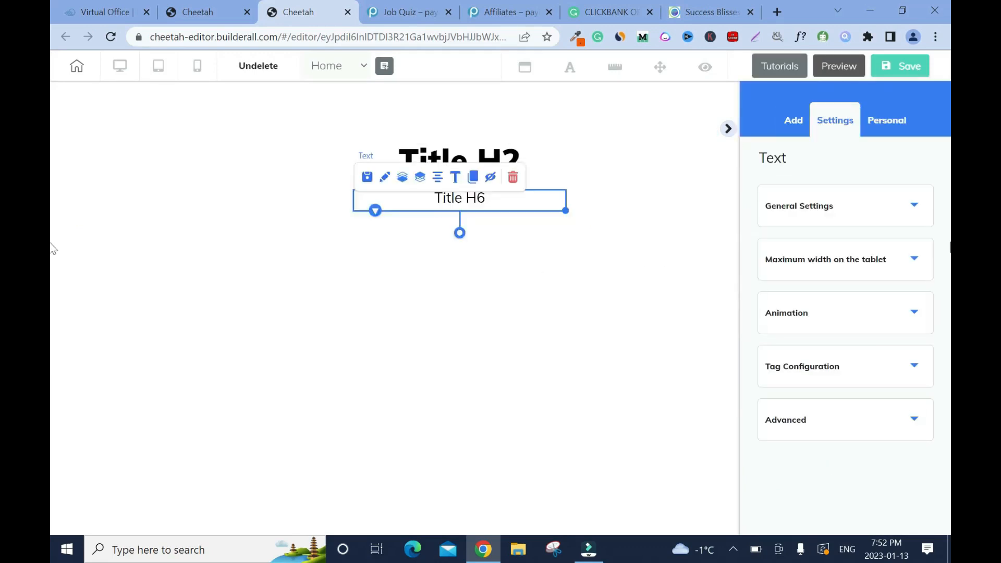
pyautogui.click(792, 121)
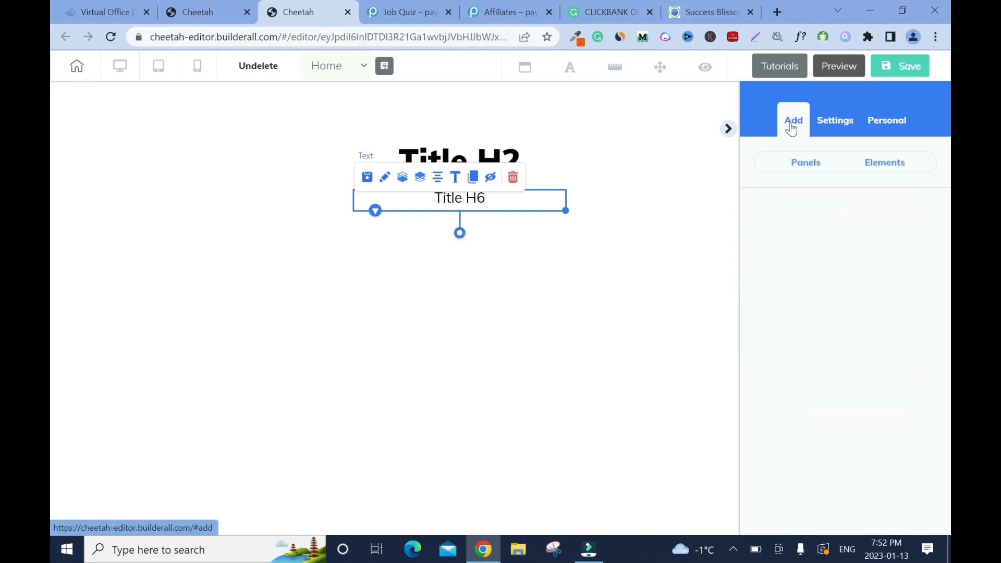
pyautogui.click(889, 172)
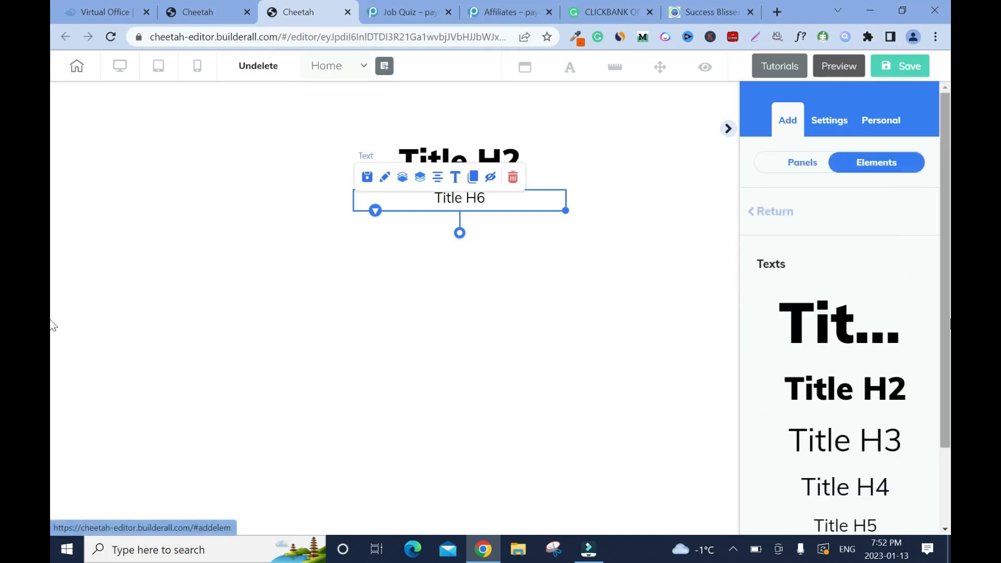
pyautogui.scroll(-2, 864, 465)
pyautogui.moveTo(869, 495); pyautogui.dragTo(490, 266)
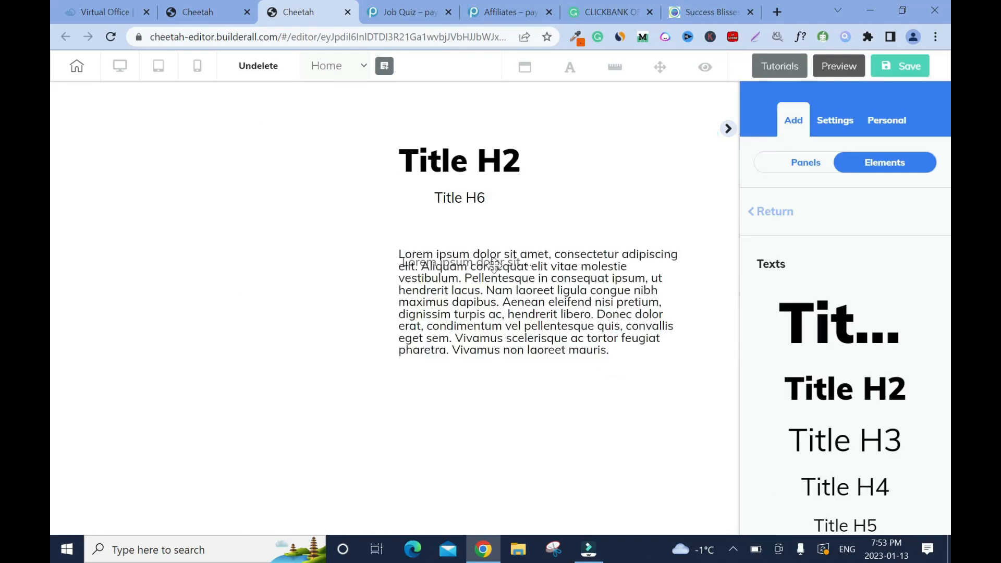
pyautogui.click(624, 294)
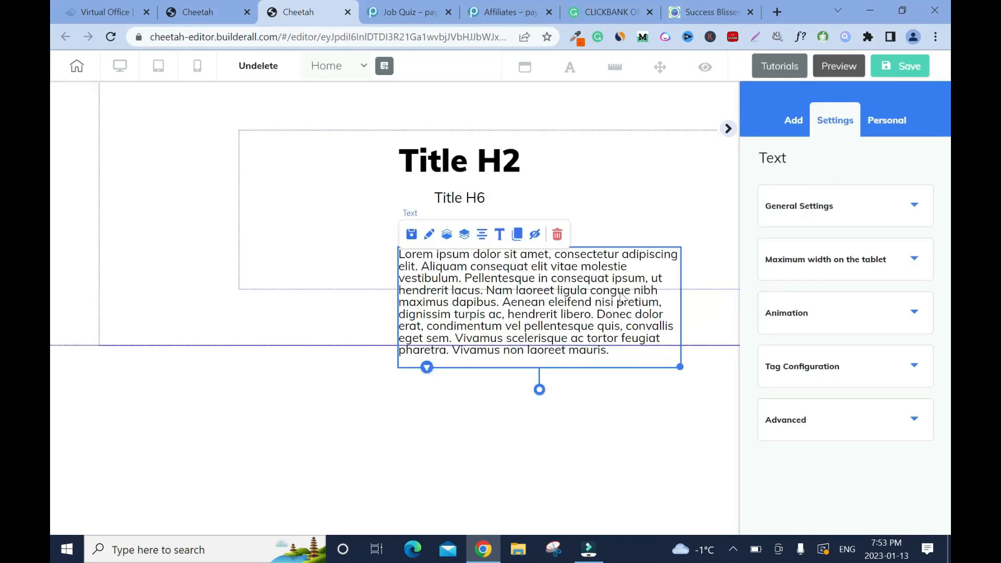
pyautogui.click(558, 235)
pyautogui.click(606, 333)
# Place a Title H6 text element near the box's lower edge, leaving a gap below the Title H2.
pyautogui.click(940, 129)
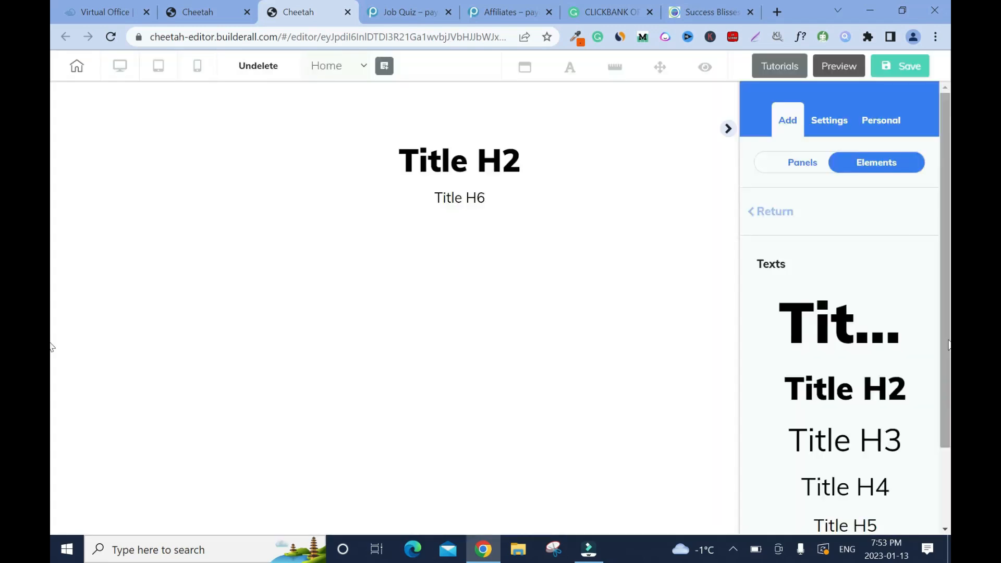
pyautogui.scroll(-2, 949, 345)
pyautogui.moveTo(845, 459); pyautogui.dragTo(482, 261)
pyautogui.moveTo(483, 254); pyautogui.dragTo(483, 249)
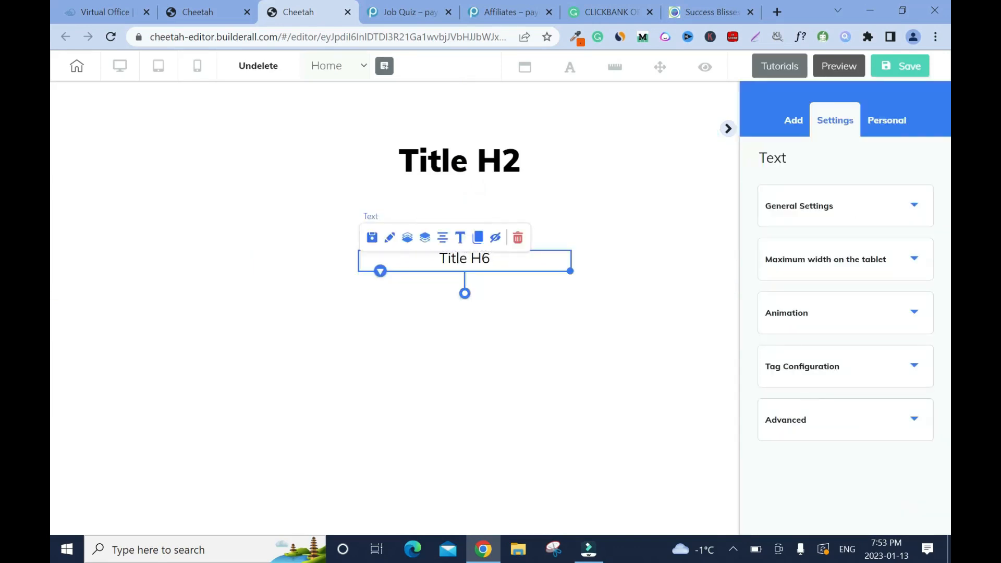
# Add a Title H4 text element between the Title H2 and Title H6 texts and collapse the elements sidebar.
pyautogui.click(791, 130)
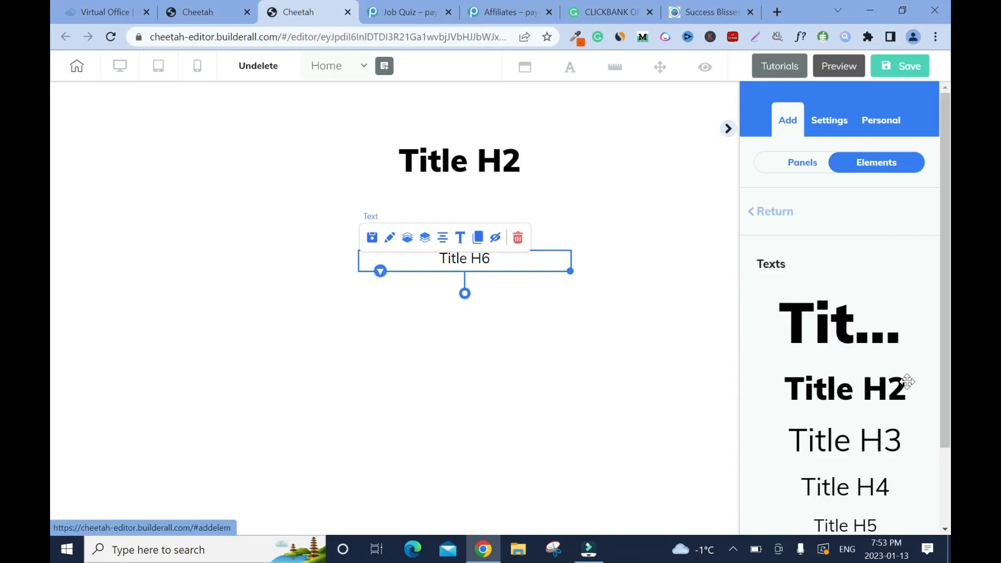
pyautogui.moveTo(872, 392); pyautogui.dragTo(509, 208)
pyautogui.click(727, 128)
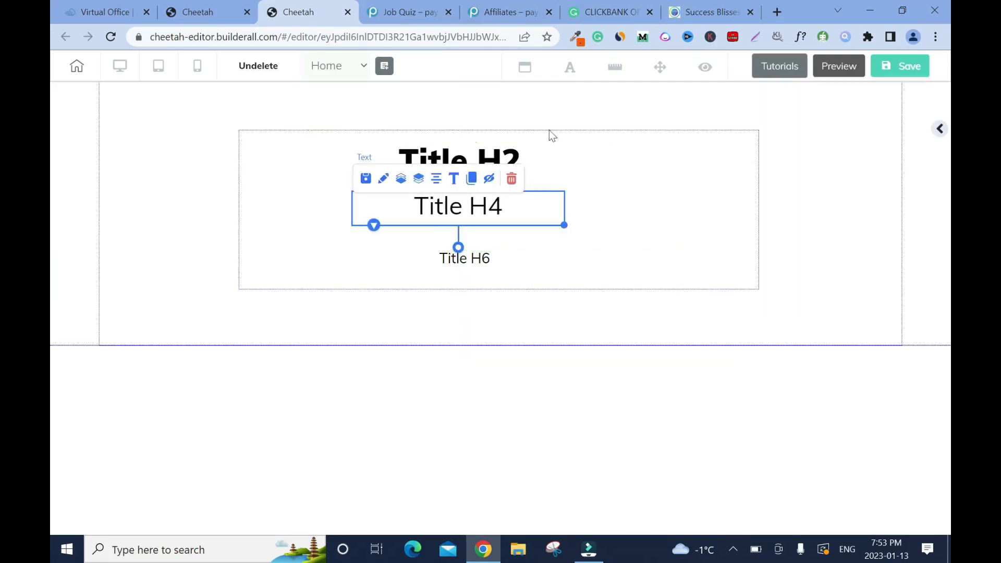
# Check the Job Quiz offer page's layout, and extend the height of the Home page's section well below the titles.
pyautogui.click(415, 13)
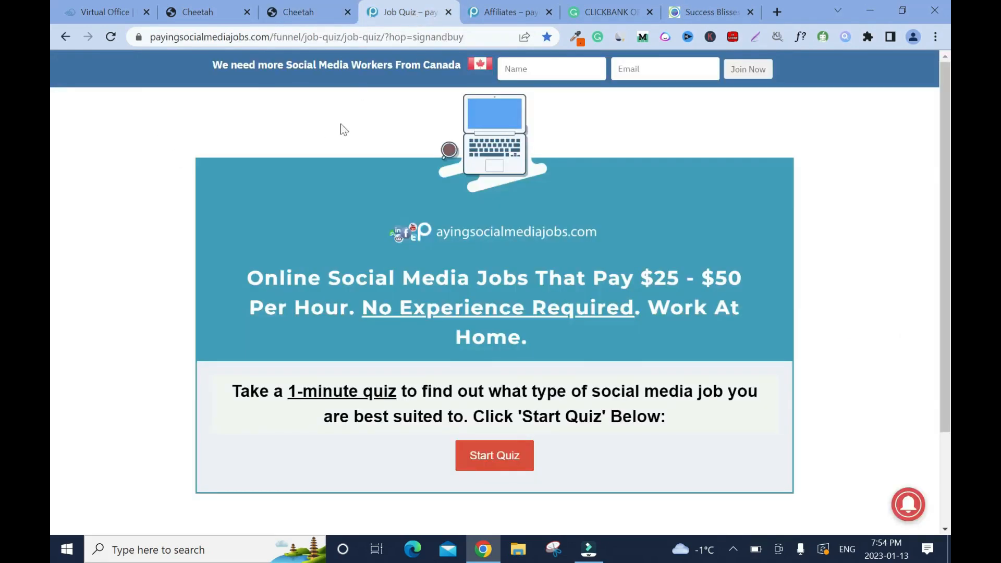
pyautogui.click(309, 7)
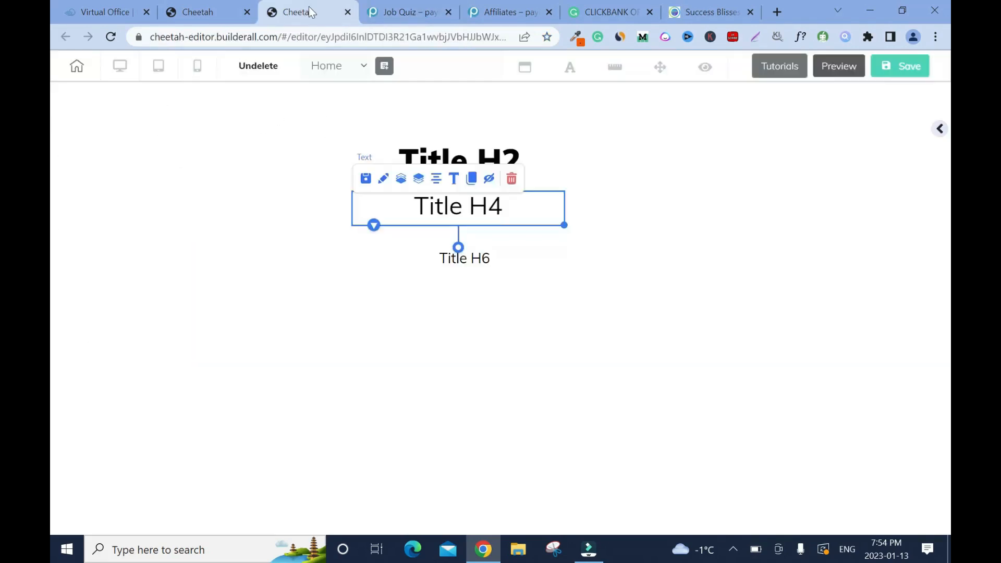
pyautogui.click(555, 320)
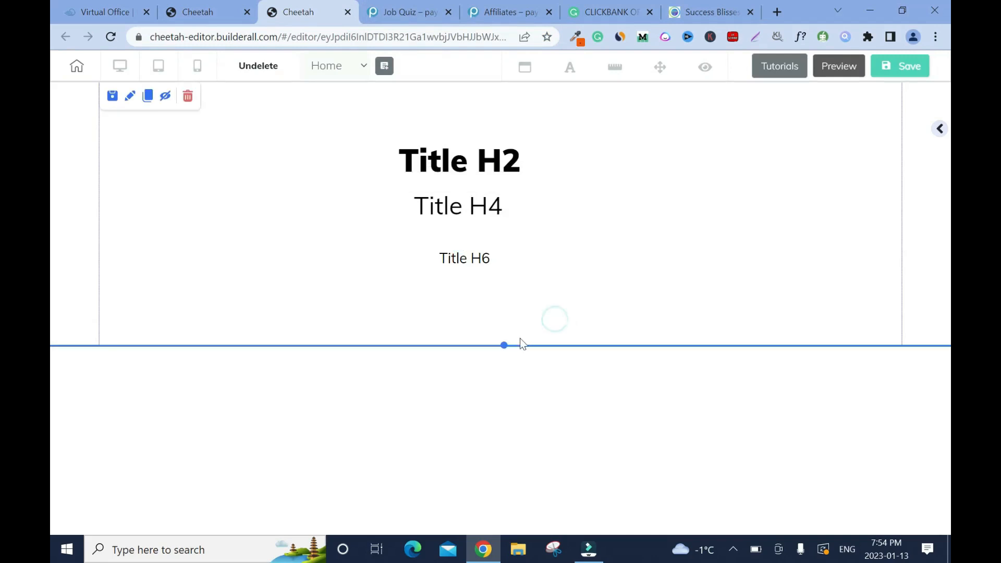
pyautogui.moveTo(506, 342); pyautogui.dragTo(504, 518)
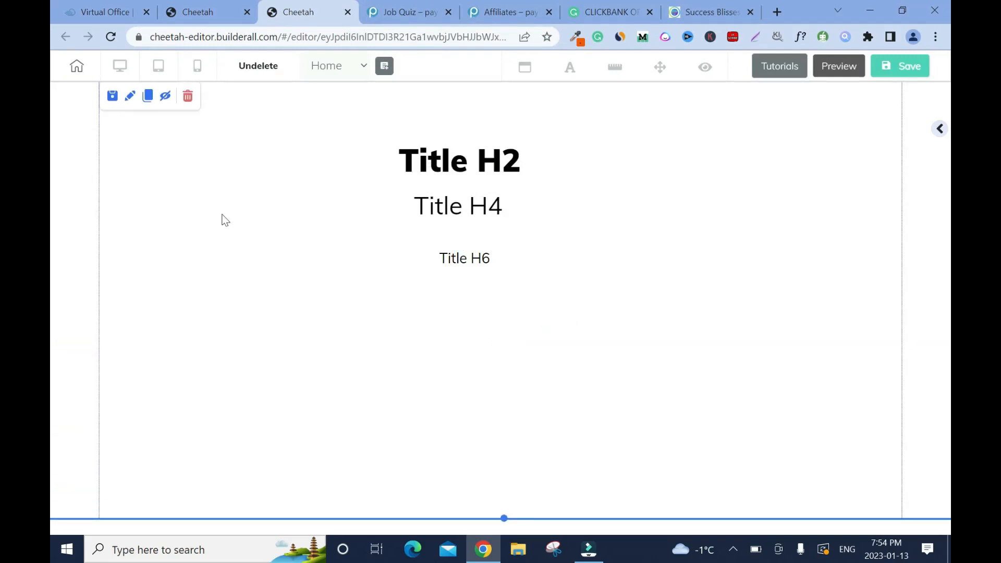
# Sample the teal background colour of the Job Quiz page's upper panel with the page colour picker and return to the Home page editor.
pyautogui.click(406, 15)
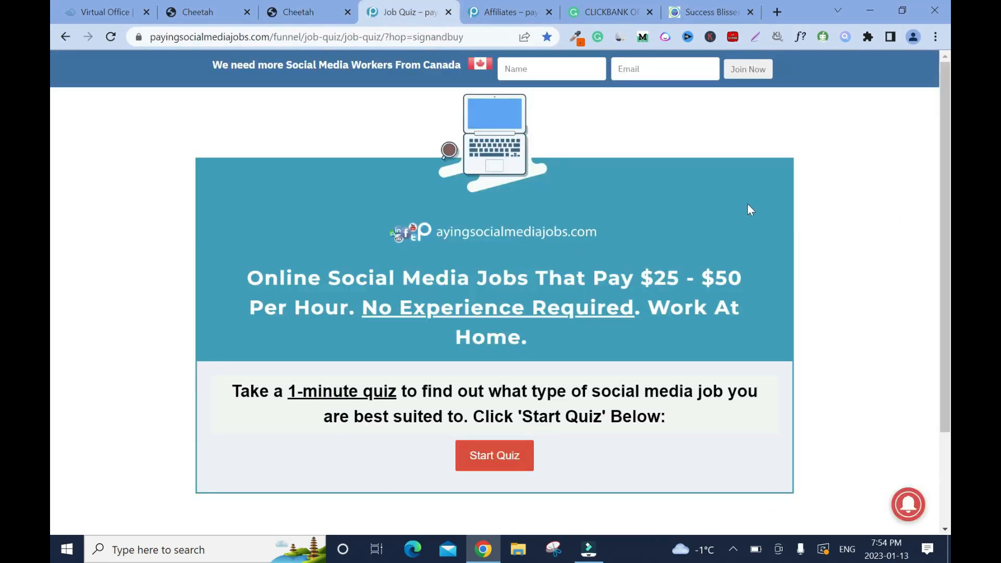
pyautogui.click(577, 39)
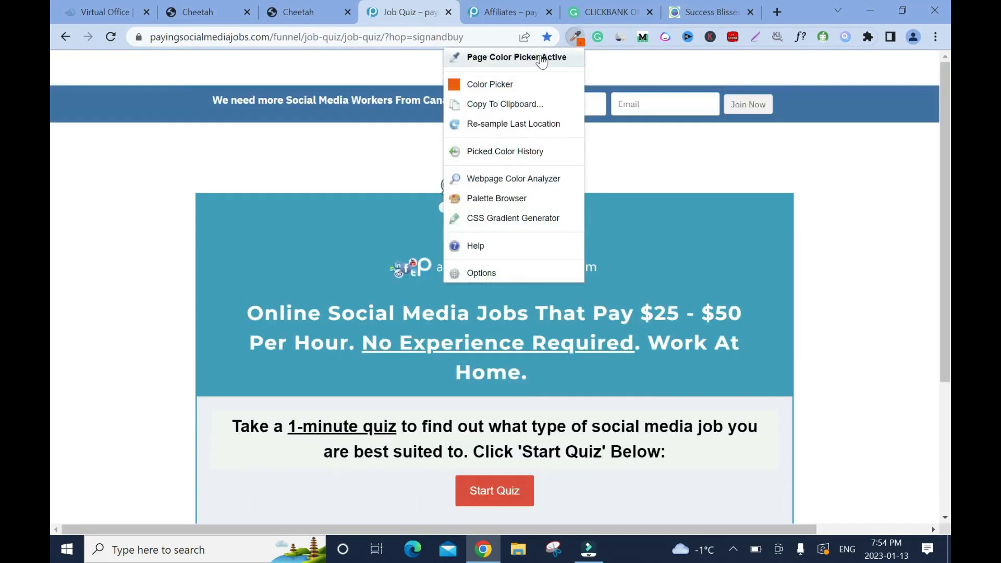
pyautogui.click(541, 58)
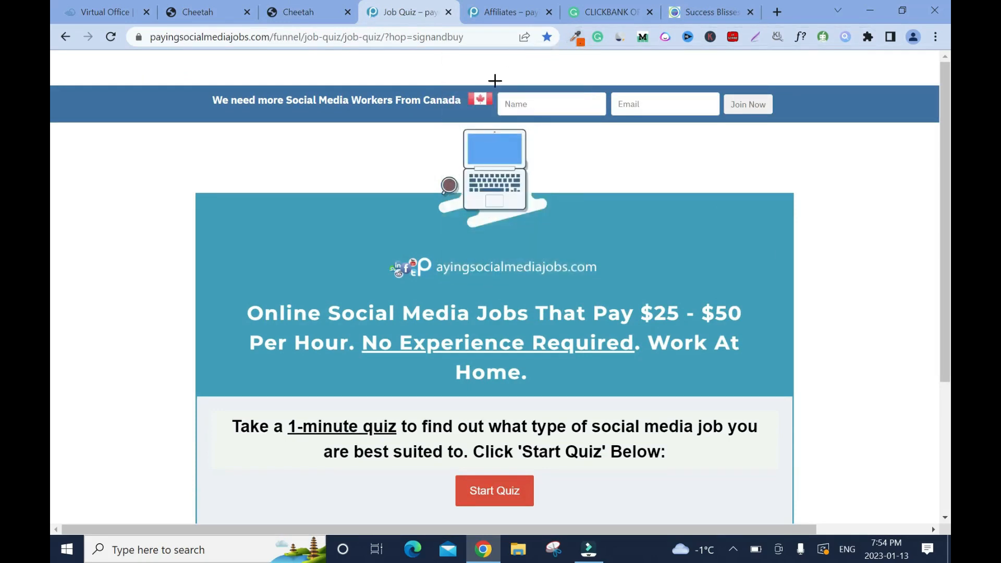
pyautogui.click(664, 238)
pyautogui.click(302, 12)
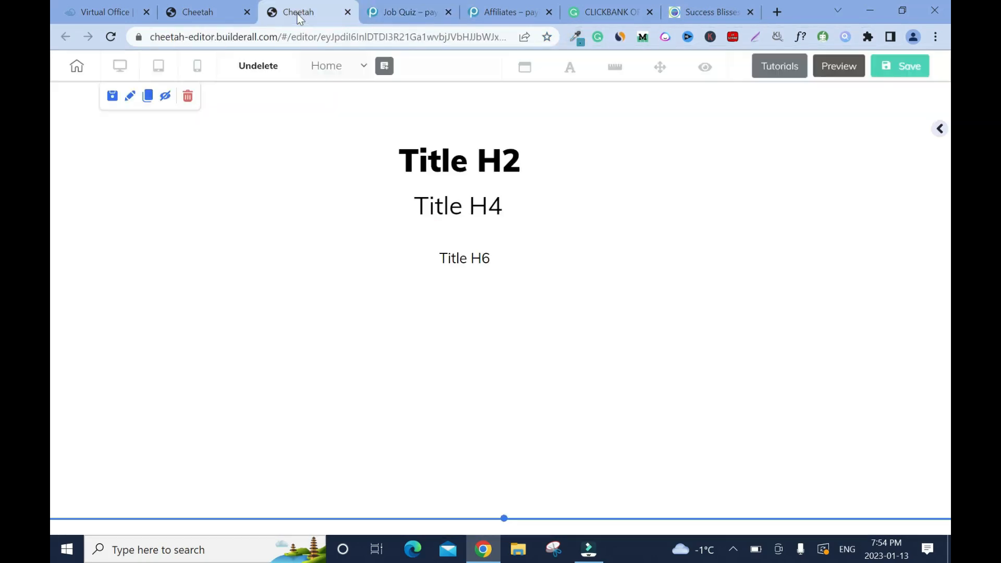
# Set the title box's solid background colour to the sampled teal, hex 149EBD, and save and publish the site.
pyautogui.click(745, 181)
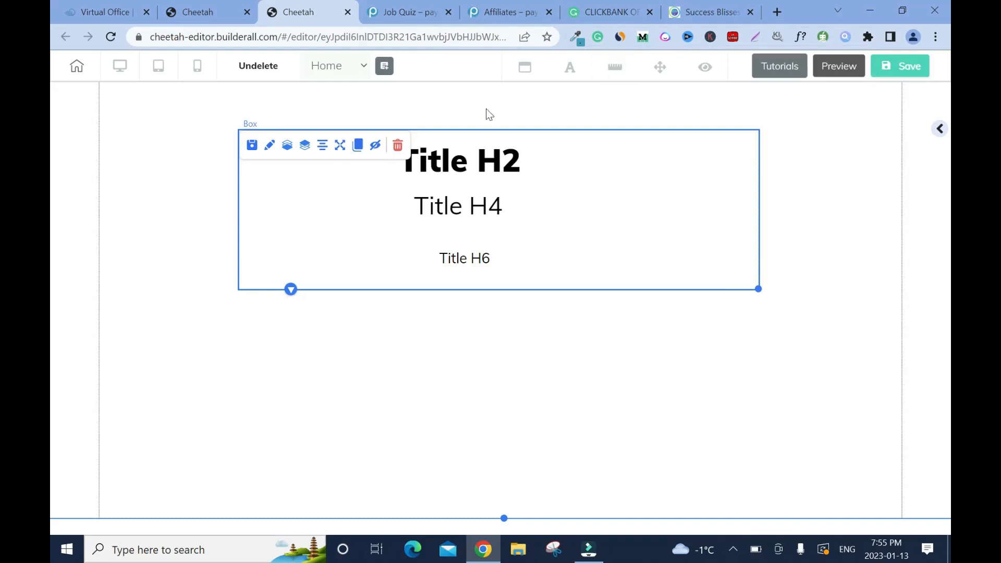
pyautogui.click(269, 146)
pyautogui.moveTo(892, 214)
pyautogui.mouseDown()
pyautogui.moveTo(907, 328)
pyautogui.moveTo(855, 258)
pyautogui.mouseUp()
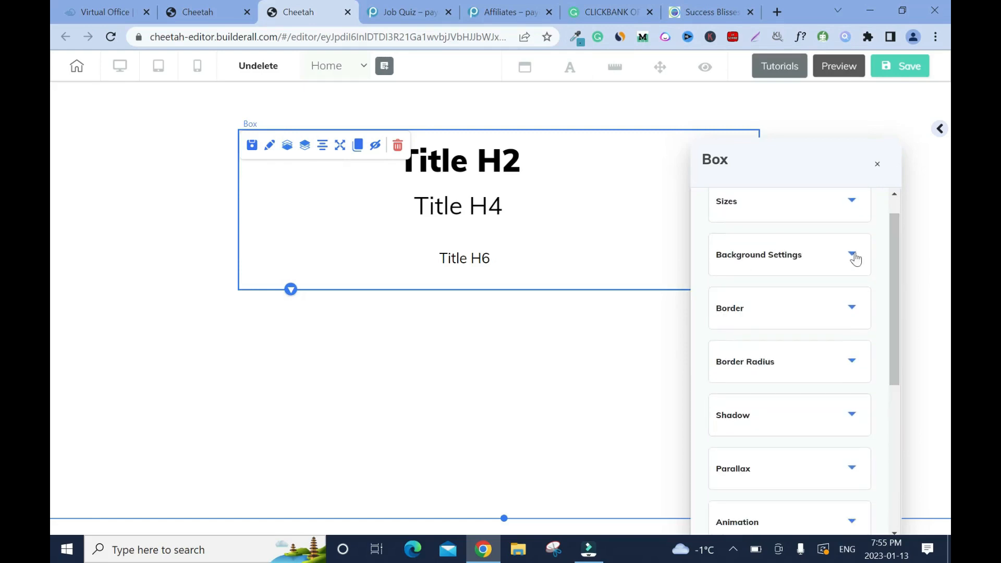
pyautogui.click(852, 255)
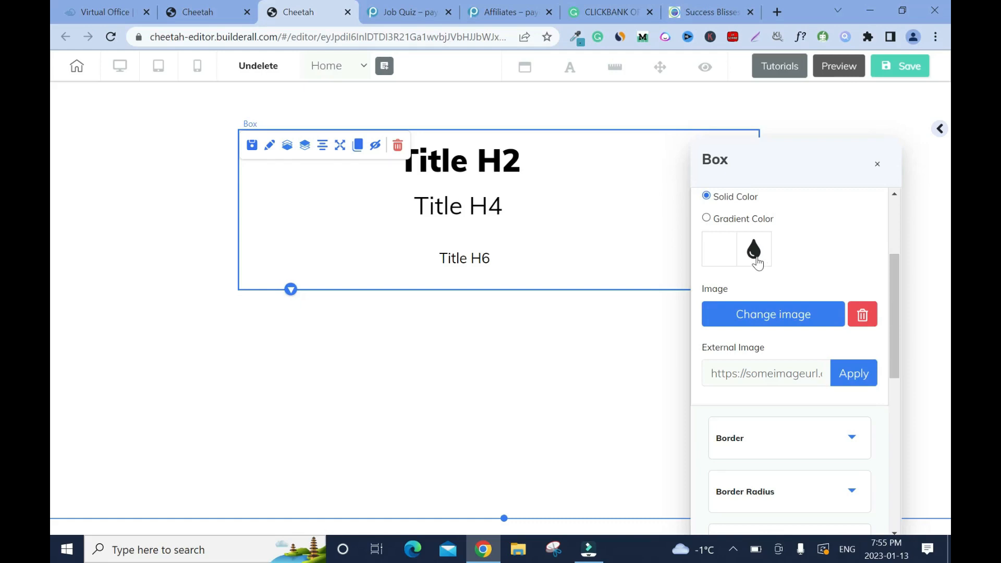
pyautogui.click(754, 250)
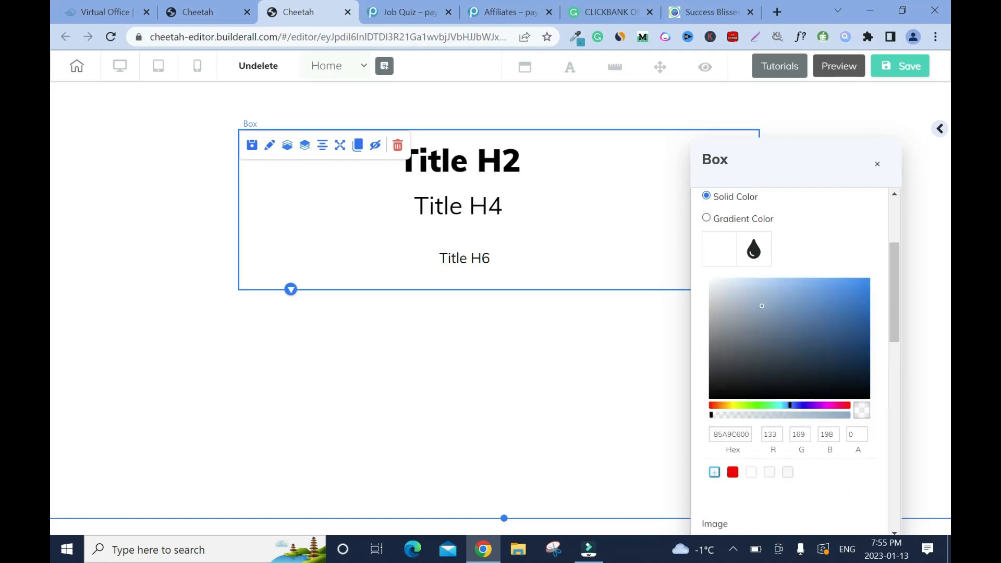
pyautogui.hotkey('ctrl', 'v')
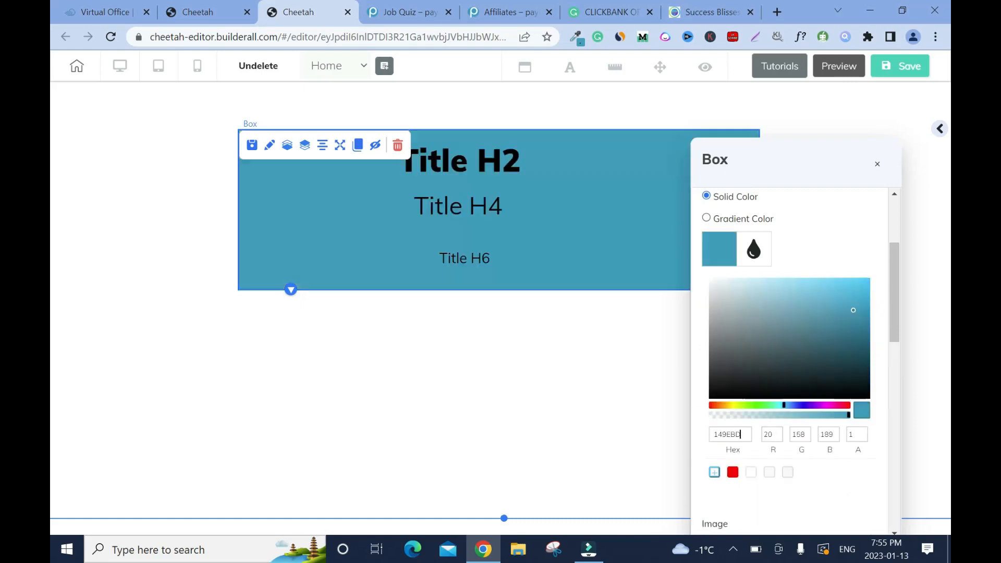
pyautogui.scroll(-4, 899, 341)
pyautogui.moveTo(898, 342); pyautogui.dragTo(877, 170)
pyautogui.click(877, 165)
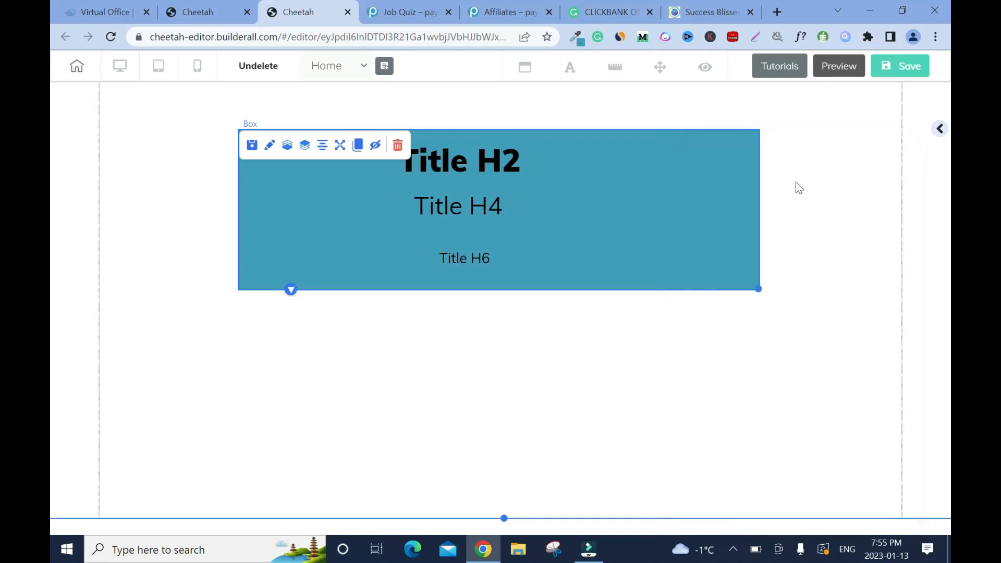
pyautogui.click(901, 71)
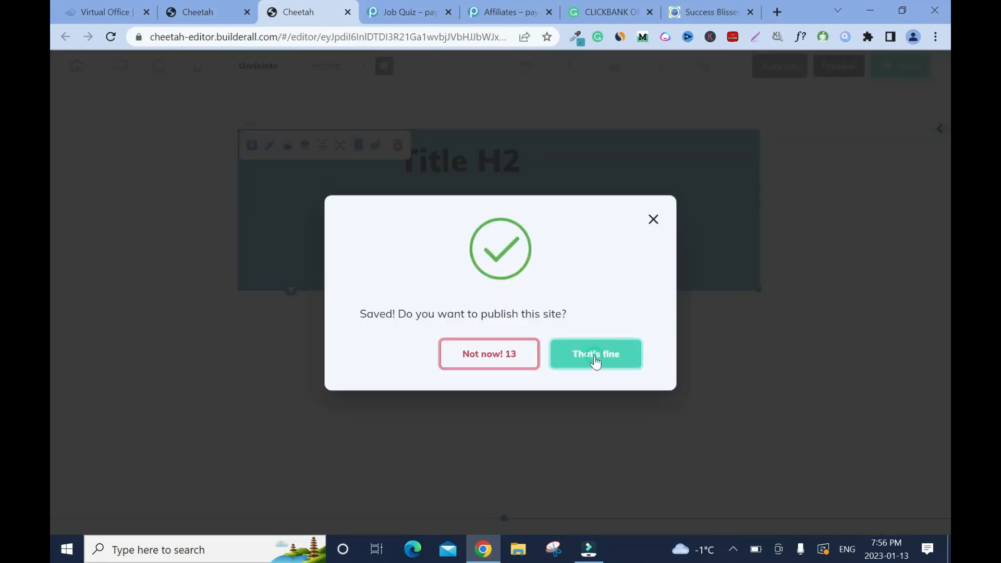
pyautogui.click(595, 355)
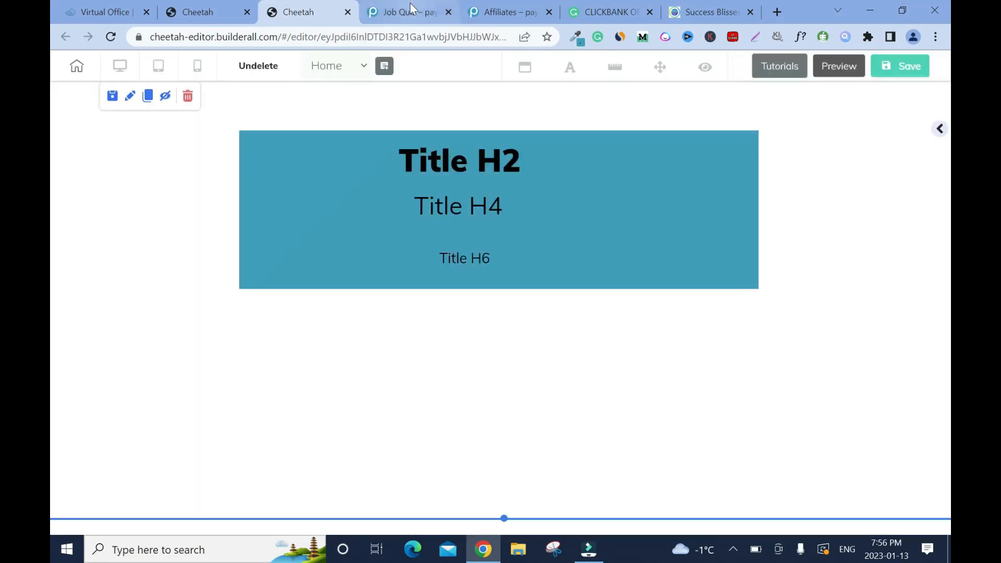
# Check the Job Quiz page's two-panel layout, and duplicate the teal title box, placing the copy flush beneath the original.
pyautogui.click(410, 4)
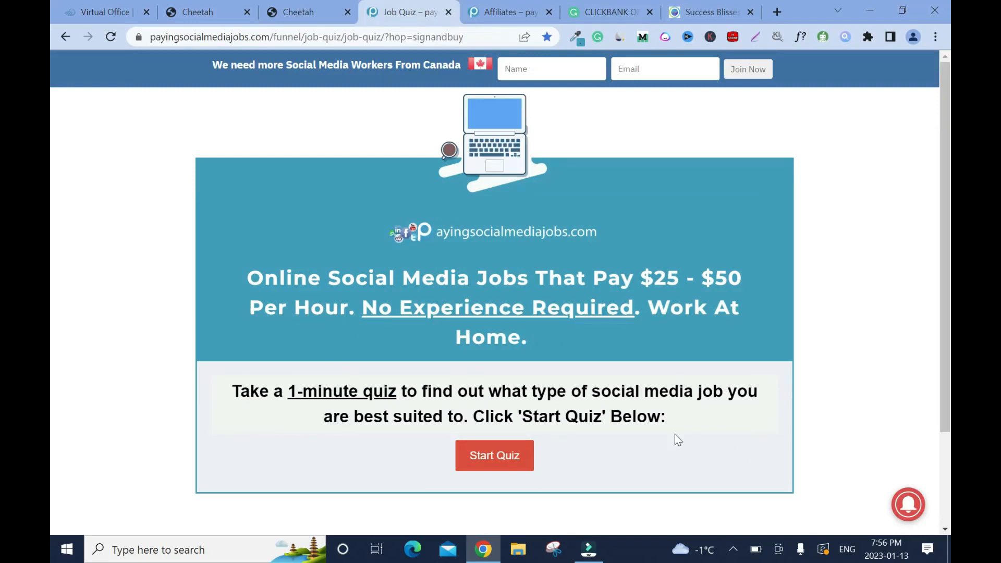
pyautogui.click(296, 19)
pyautogui.click(655, 220)
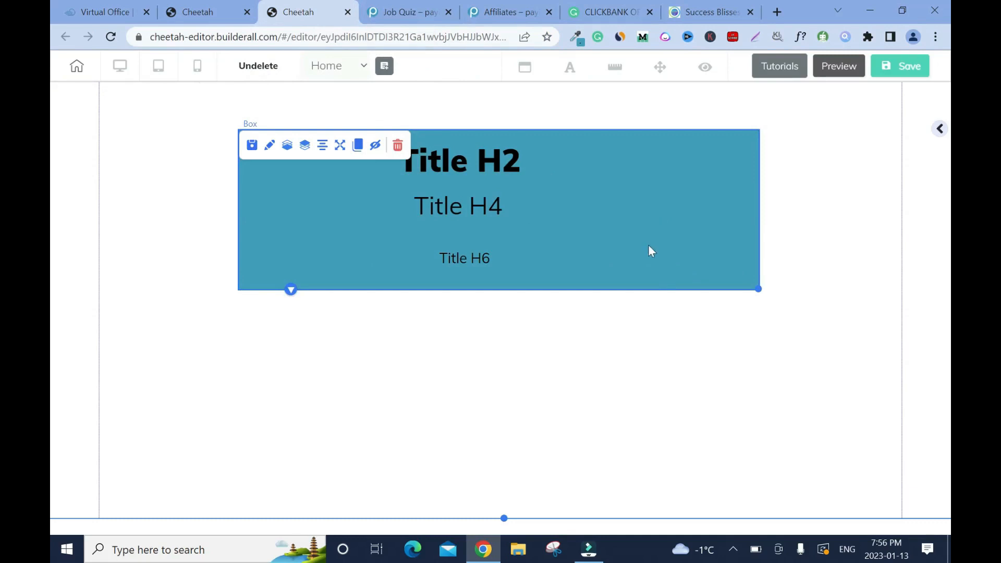
pyautogui.click(745, 144)
pyautogui.click(745, 144)
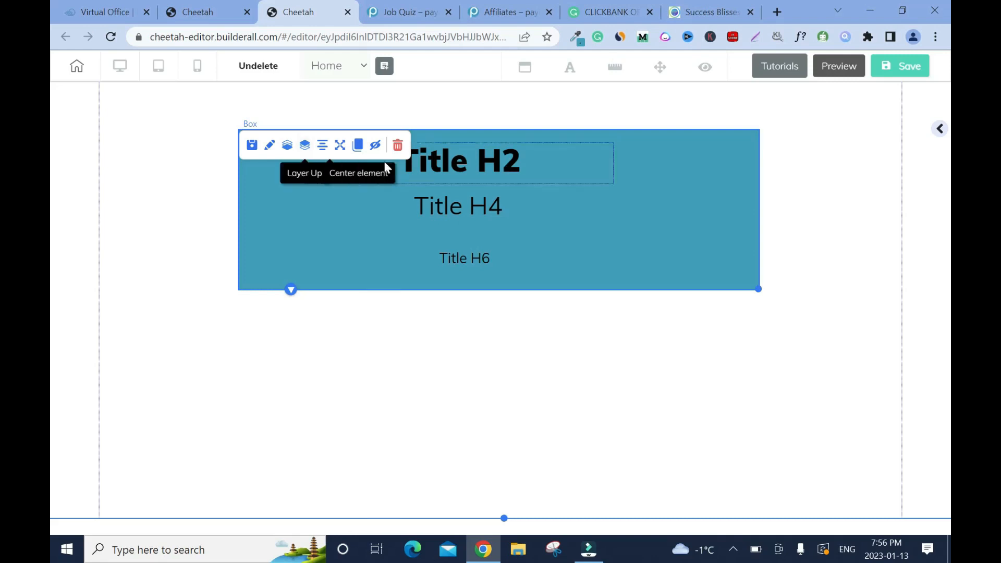
pyautogui.click(358, 149)
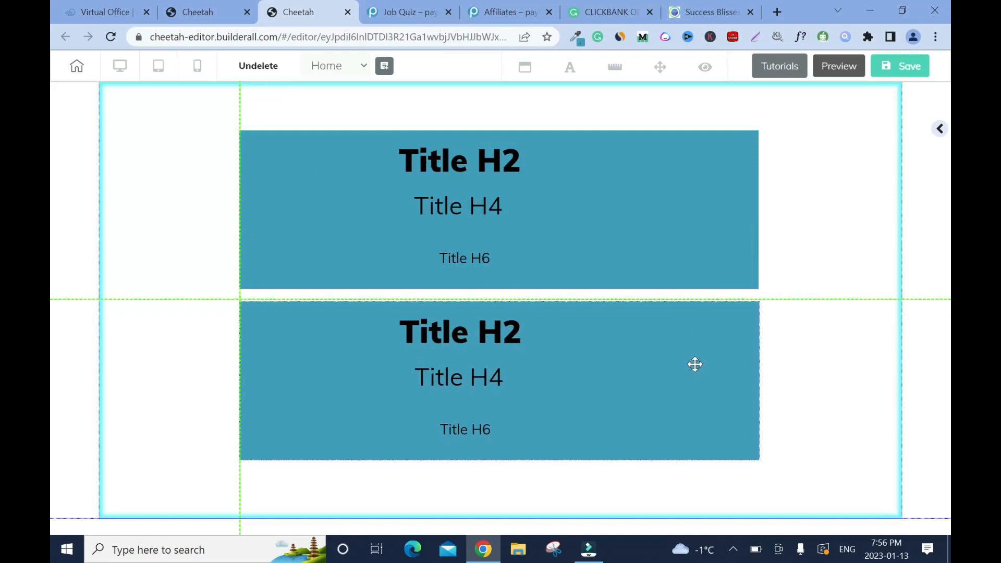
pyautogui.moveTo(695, 354); pyautogui.dragTo(694, 351)
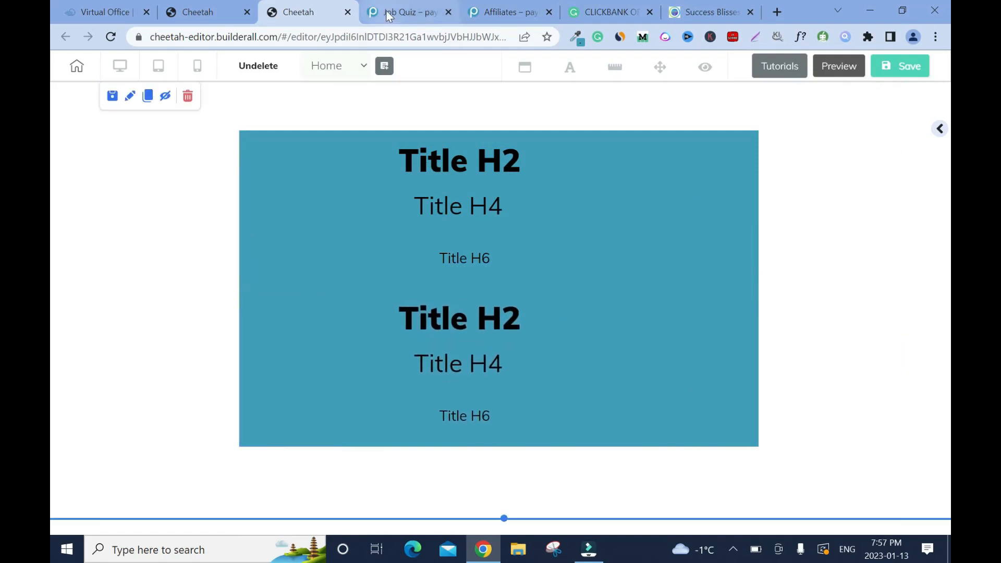
# Sample the light grey background of the Job Quiz page's lower panel with the colour picker and return to the Home page editor.
pyautogui.click(389, 13)
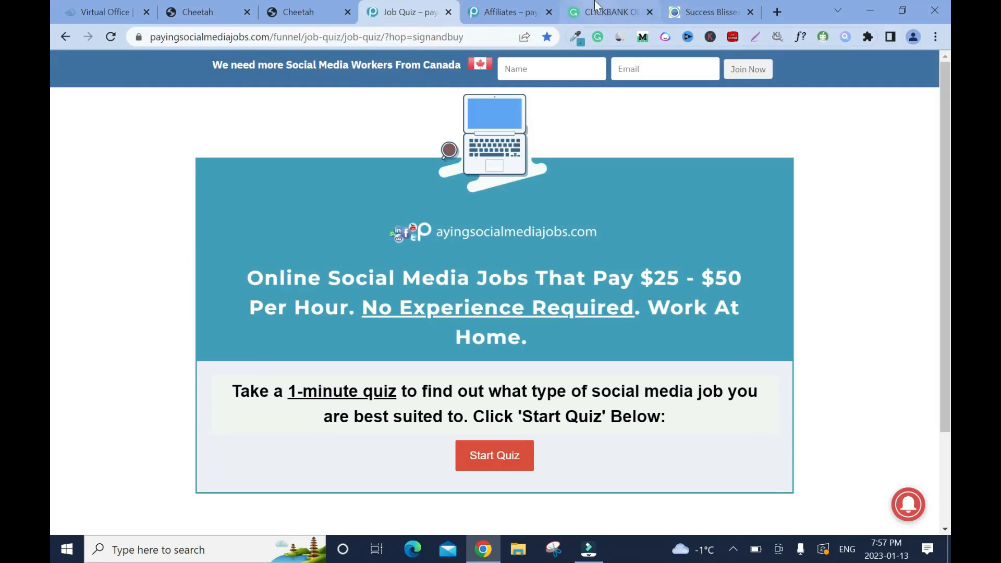
pyautogui.click(303, 7)
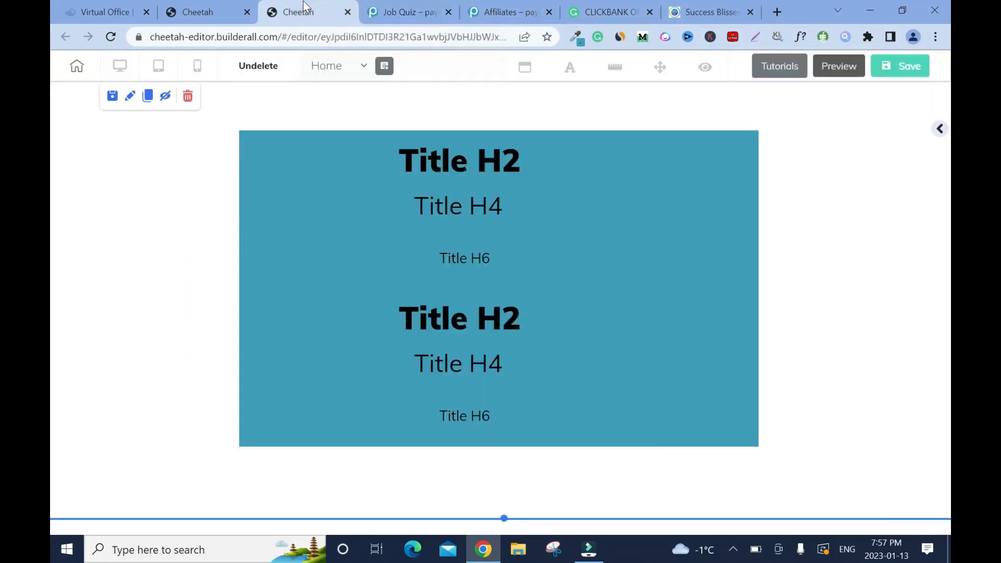
pyautogui.click(410, 12)
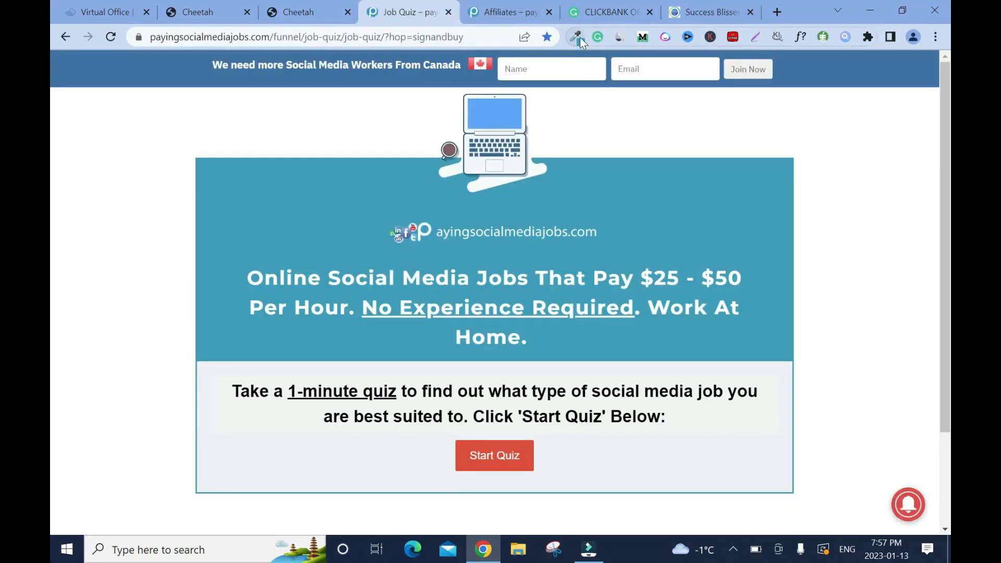
pyautogui.click(580, 36)
pyautogui.click(752, 480)
pyautogui.click(304, 12)
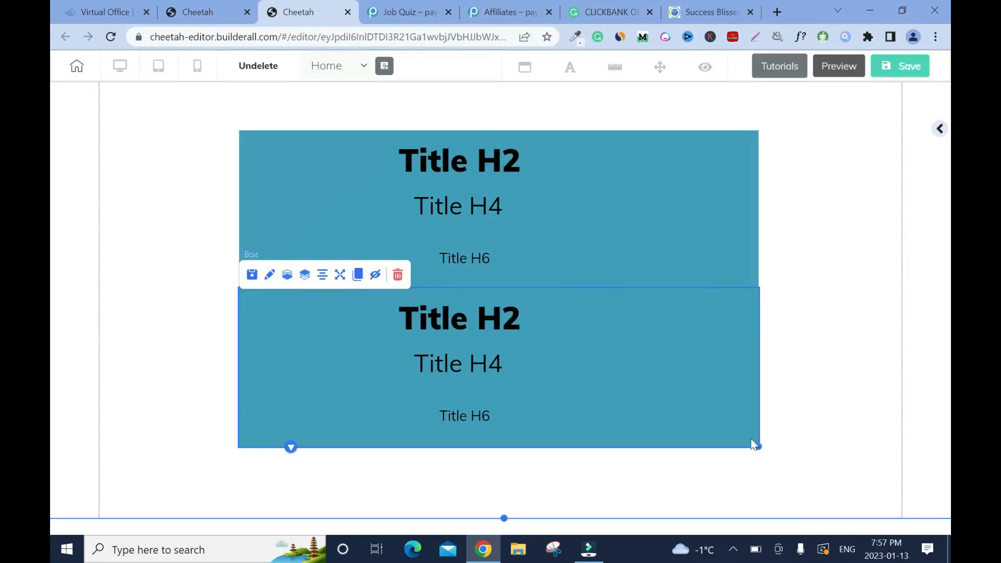
# Set the lower box's solid background colour to the sampled light grey, hex EBF0F4, and close its settings.
pyautogui.click(272, 276)
pyautogui.moveTo(837, 312)
pyautogui.mouseDown()
pyautogui.moveTo(845, 190)
pyautogui.moveTo(832, 134)
pyautogui.mouseUp()
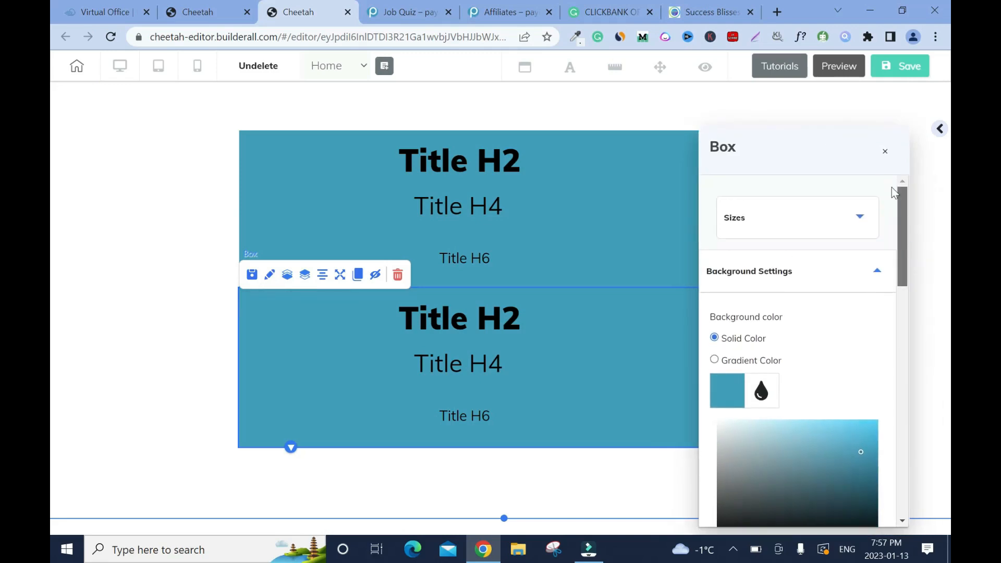
pyautogui.moveTo(897, 214)
pyautogui.mouseDown()
pyautogui.moveTo(904, 254)
pyautogui.moveTo(895, 198)
pyautogui.mouseUp()
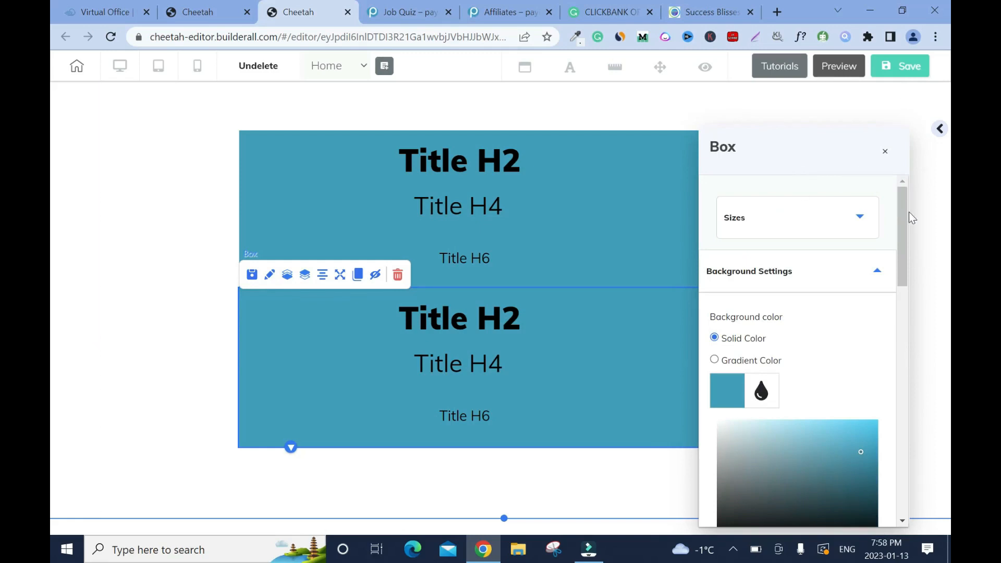
pyautogui.moveTo(907, 212); pyautogui.dragTo(912, 266)
pyautogui.doubleClick(734, 386)
pyautogui.press('BackSpace')
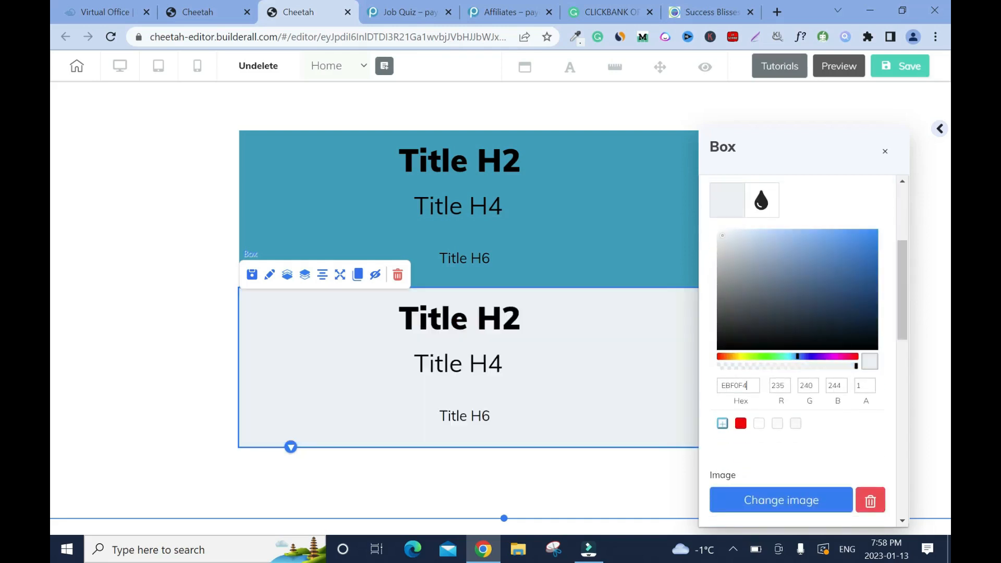
pyautogui.click(885, 151)
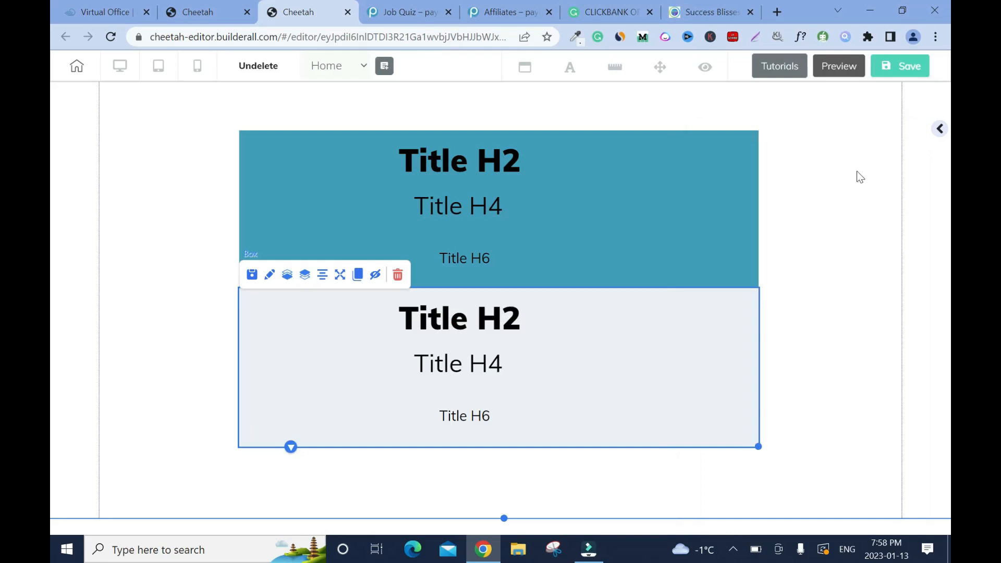
# Save the Home page with its two stacked boxes and publish the site.
pyautogui.click(856, 172)
pyautogui.click(907, 70)
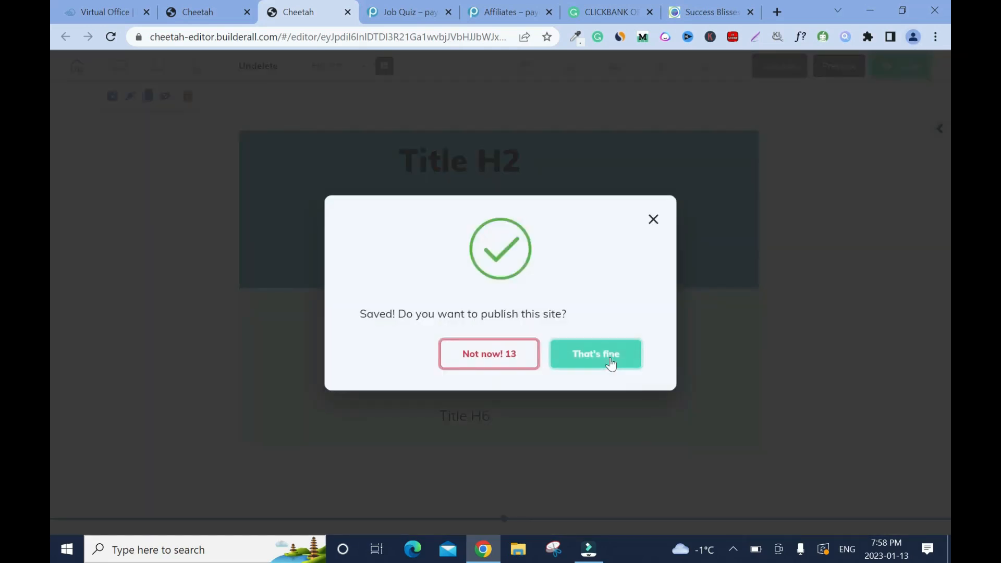
pyautogui.click(614, 365)
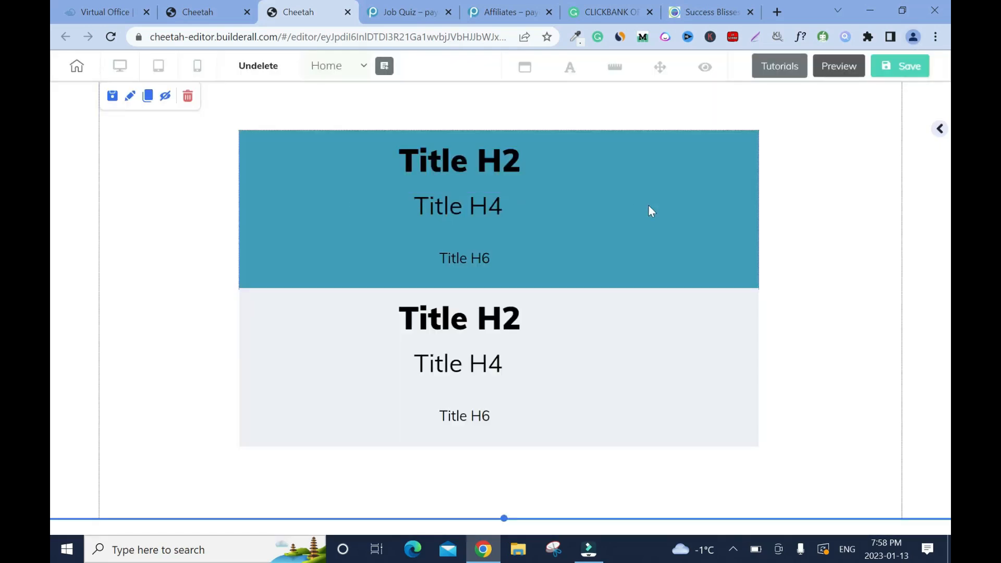
# Compare the Job Quiz offer page's headline and panel layout with the two boxes on the Home page.
pyautogui.click(408, 8)
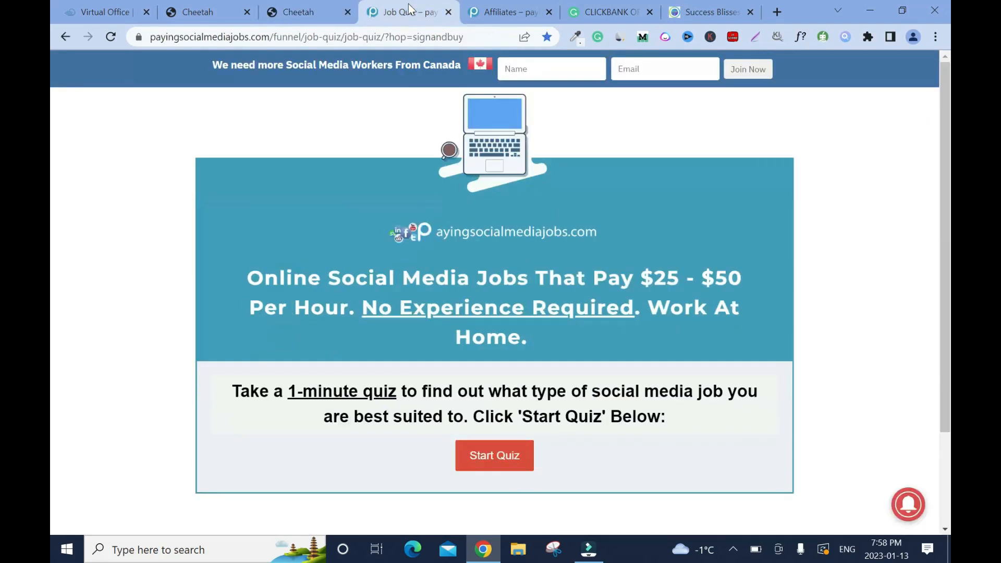
pyautogui.click(302, 11)
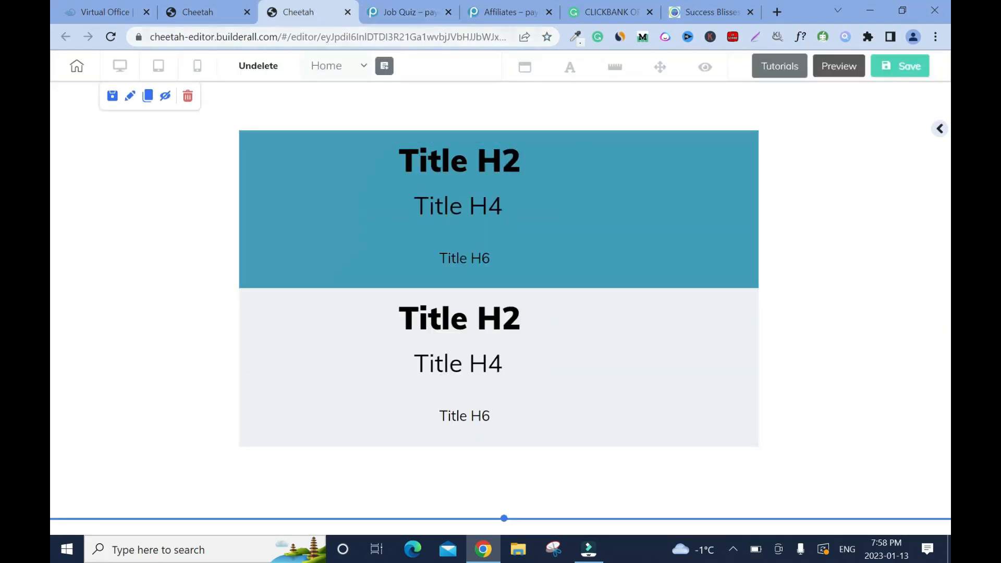
pyautogui.click(408, 11)
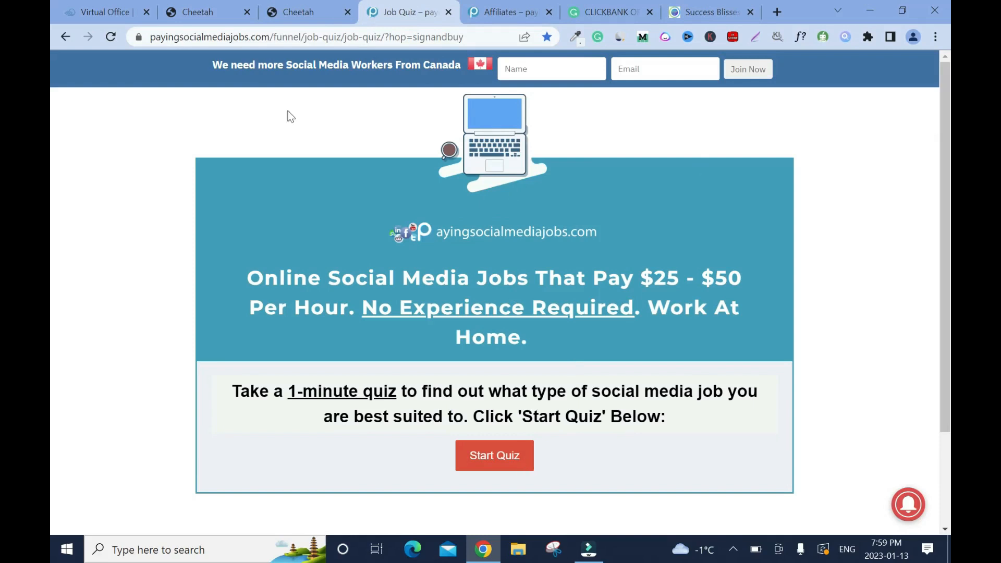
pyautogui.click(298, 12)
pyautogui.click(388, 15)
pyautogui.click(294, 15)
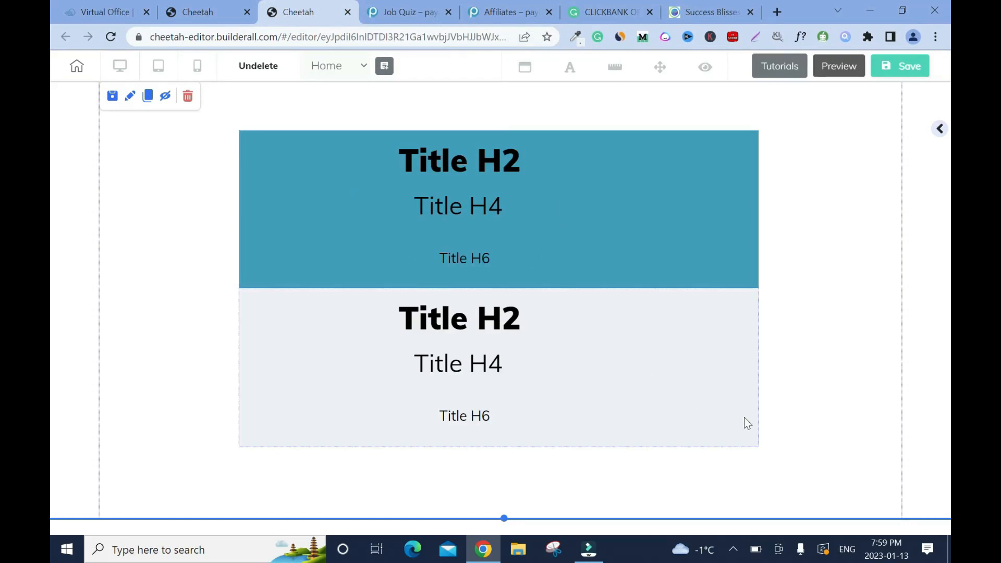
pyautogui.click(401, 13)
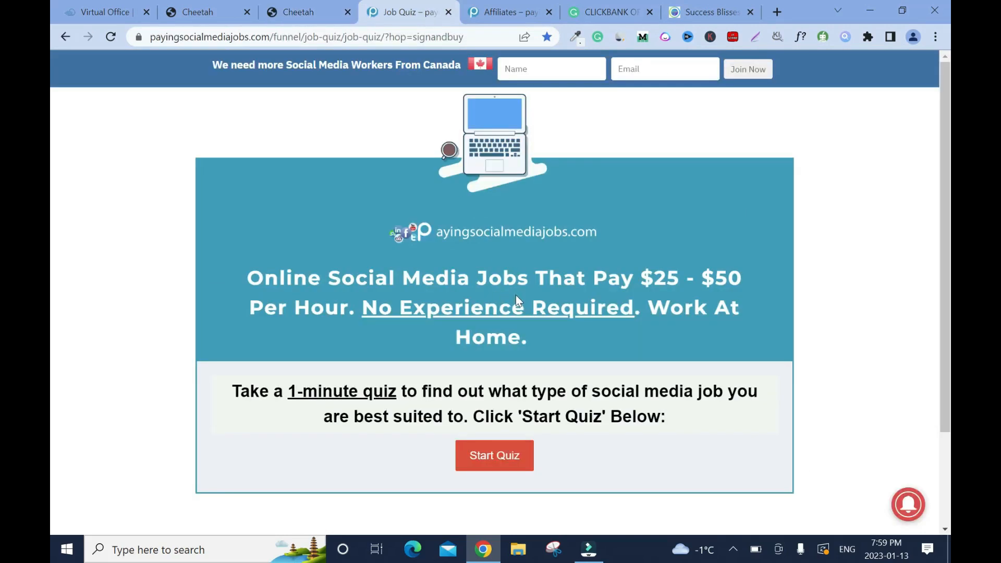
pyautogui.click(299, 19)
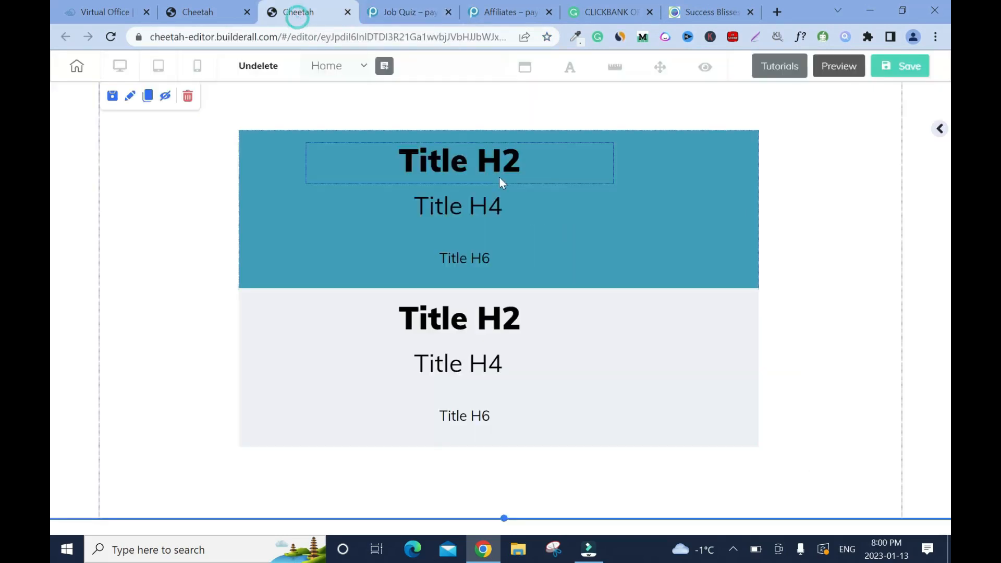
# Replace the upper box's main title with "Earn $25 to $50 Online Through Social Media Jobs" and widen its text frame to fit two lines.
pyautogui.doubleClick(529, 161)
pyautogui.write('Earn 2')
pyautogui.press('BackSpace')
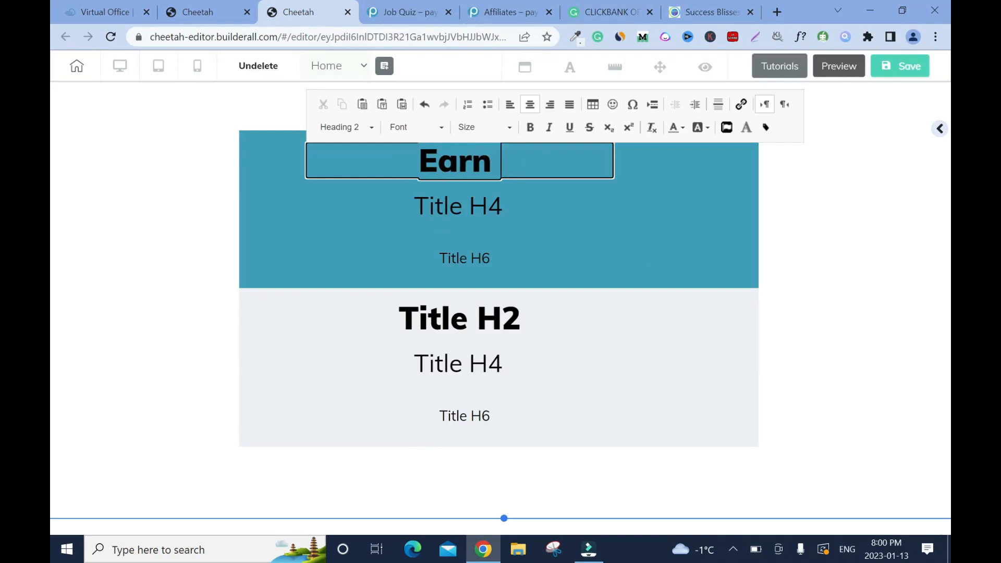
pyautogui.write('$2')
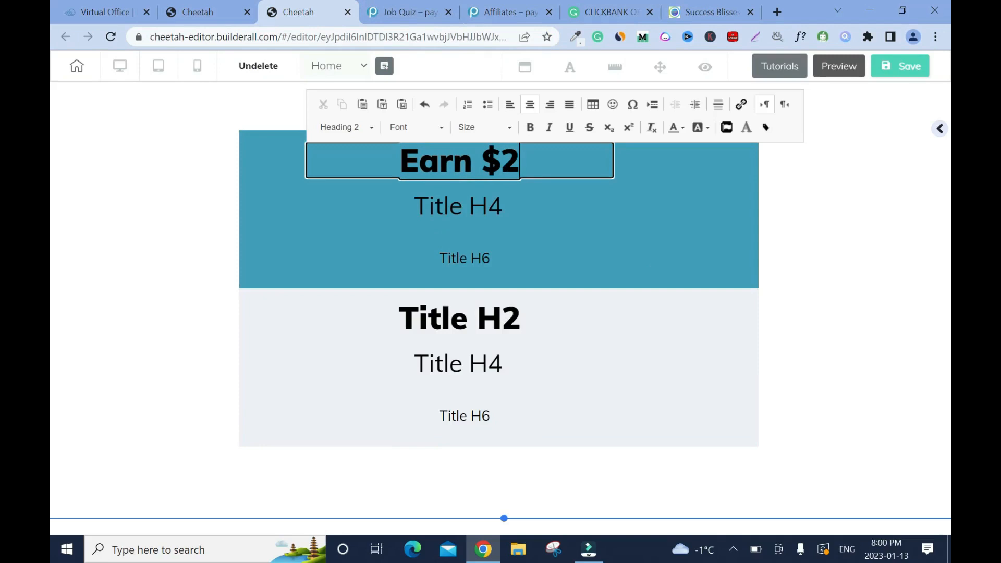
pyautogui.write('5')
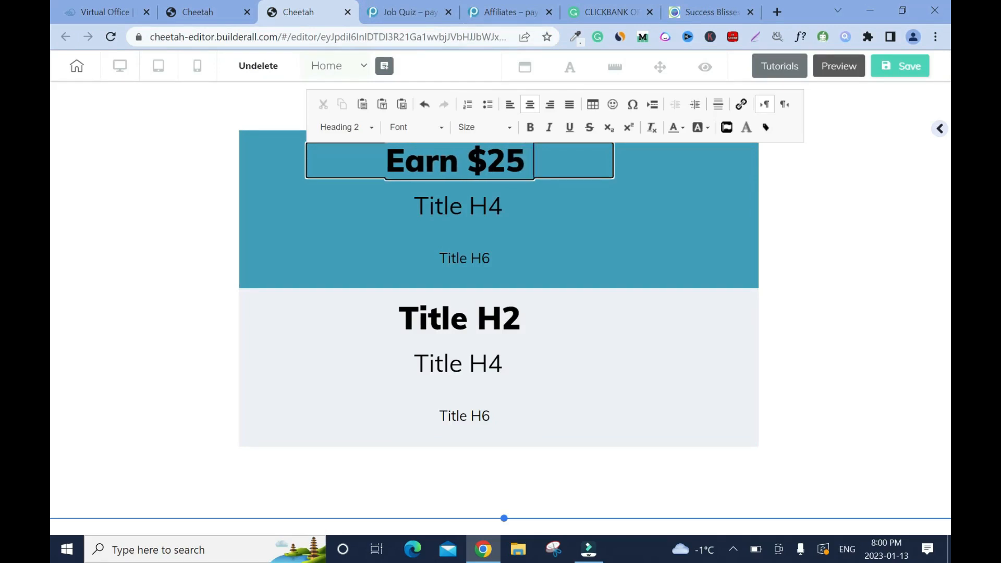
pyautogui.write(' to ')
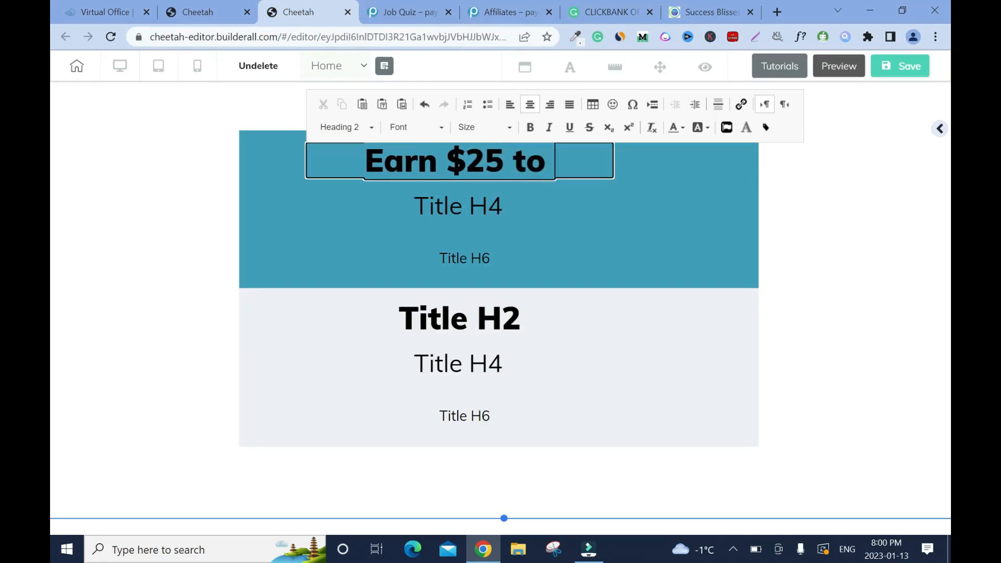
pyautogui.write('$50 Online Through So')
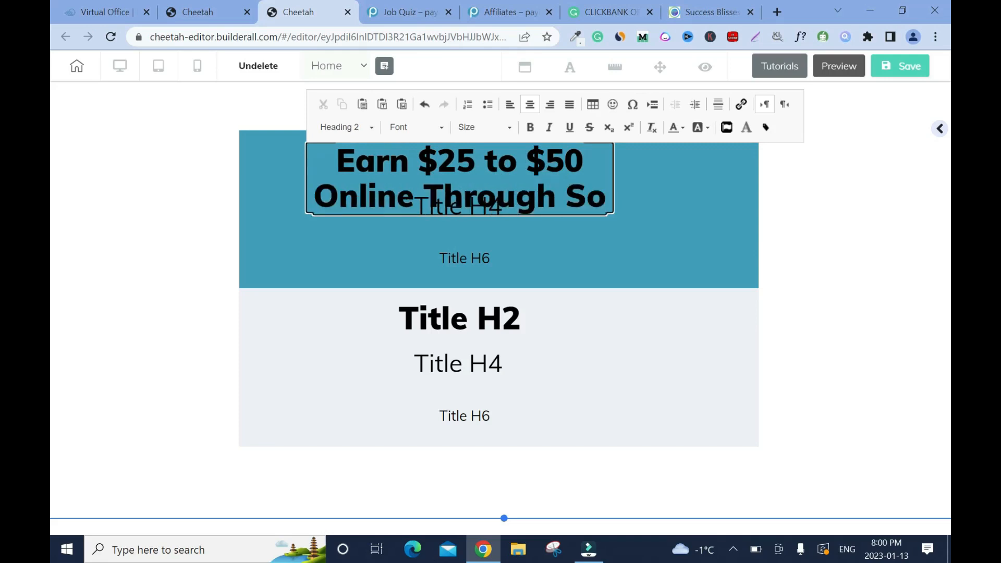
pyautogui.write('cial Media Jobs')
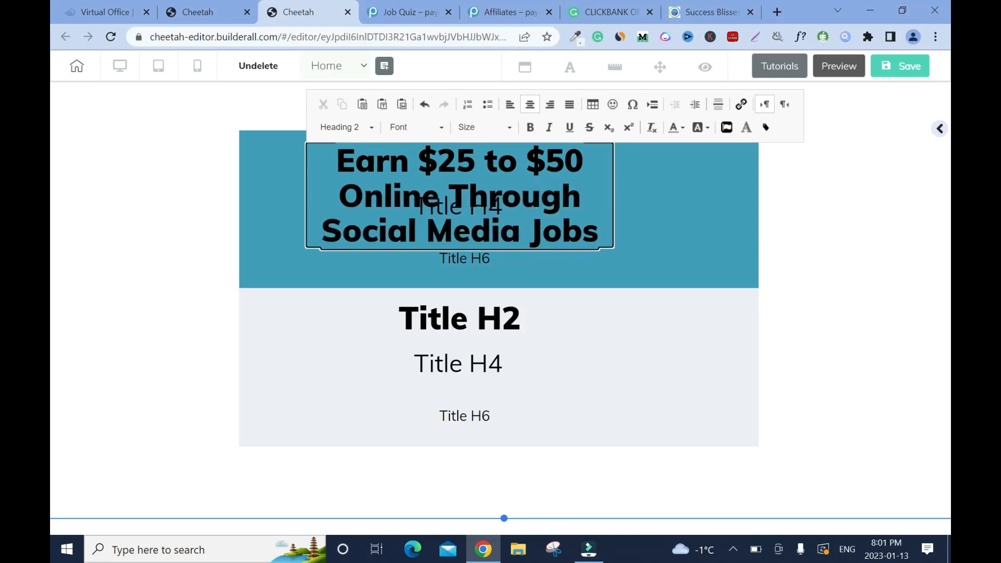
pyautogui.click(566, 166)
pyautogui.click(566, 167)
pyautogui.moveTo(612, 252); pyautogui.dragTo(743, 230)
# Delete the upper box's H6 title and move its H4 title beneath the headline.
pyautogui.click(504, 248)
pyautogui.moveTo(475, 208); pyautogui.dragTo(547, 239)
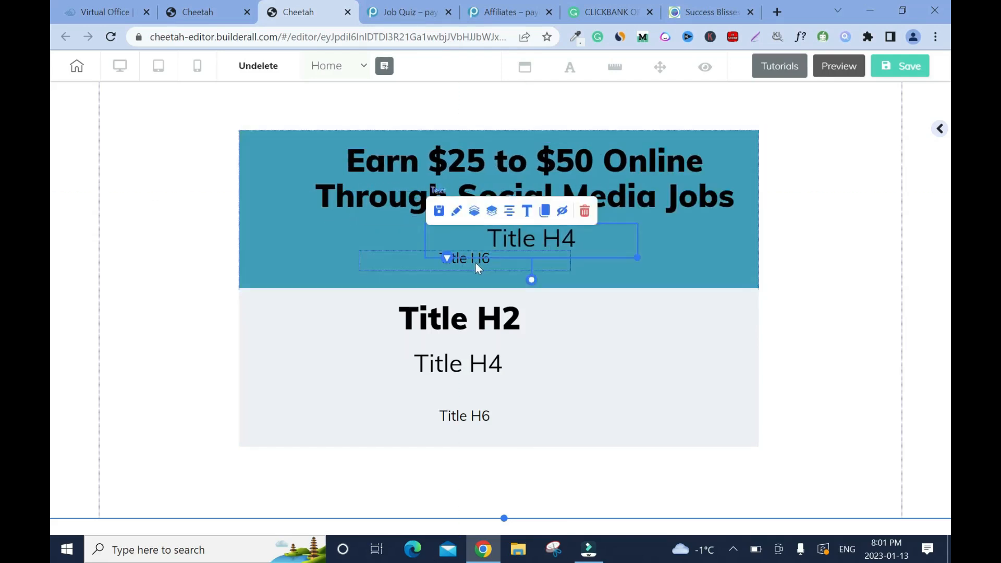
pyautogui.click(474, 261)
pyautogui.moveTo(475, 262); pyautogui.dragTo(596, 273)
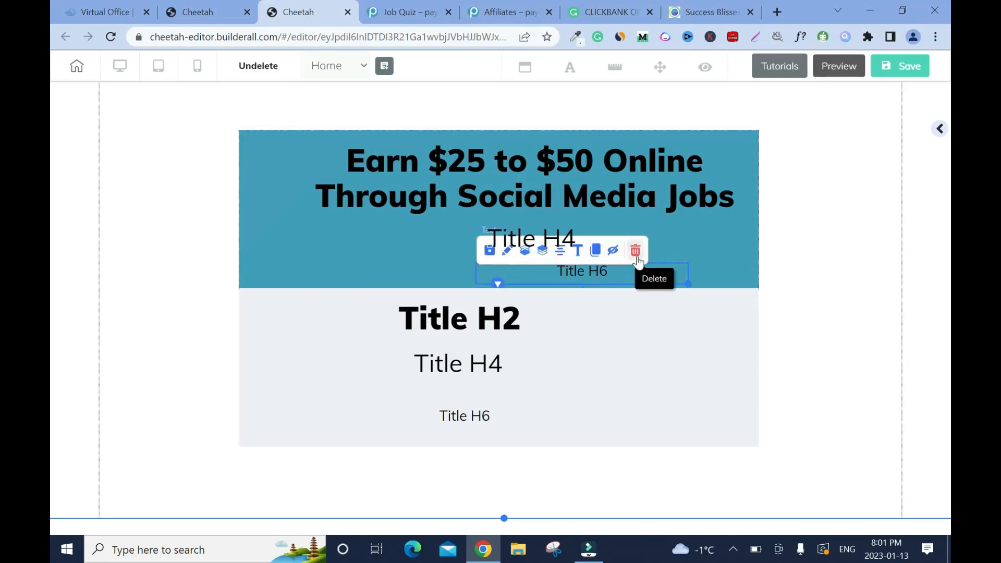
pyautogui.click(637, 249)
pyautogui.moveTo(540, 241); pyautogui.dragTo(502, 262)
# Change the text color of the entire "Earn $25 to $50 Online" headline to white.
pyautogui.click(601, 196)
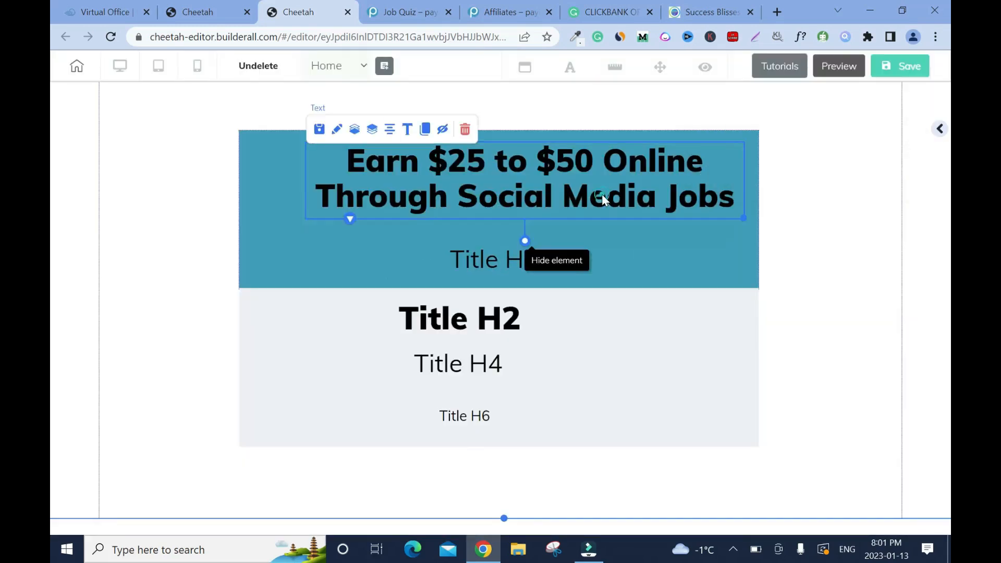
pyautogui.doubleClick(601, 197)
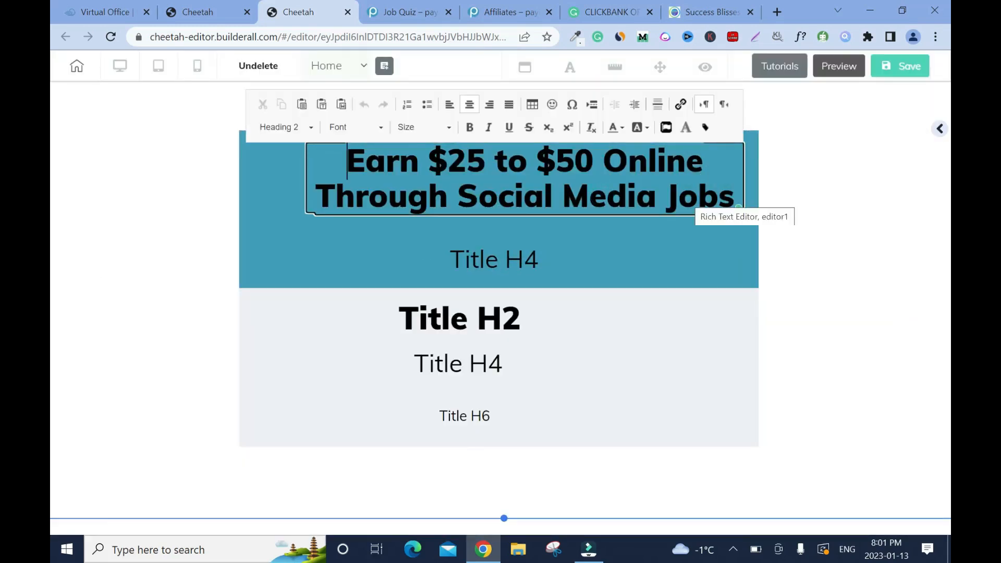
pyautogui.hotkey('ctrl', 'a')
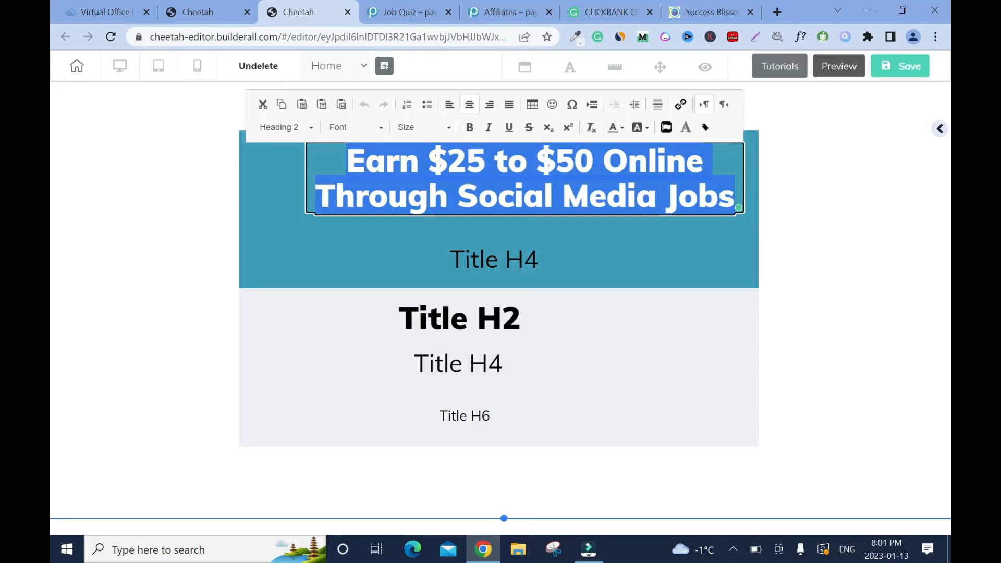
pyautogui.click(621, 129)
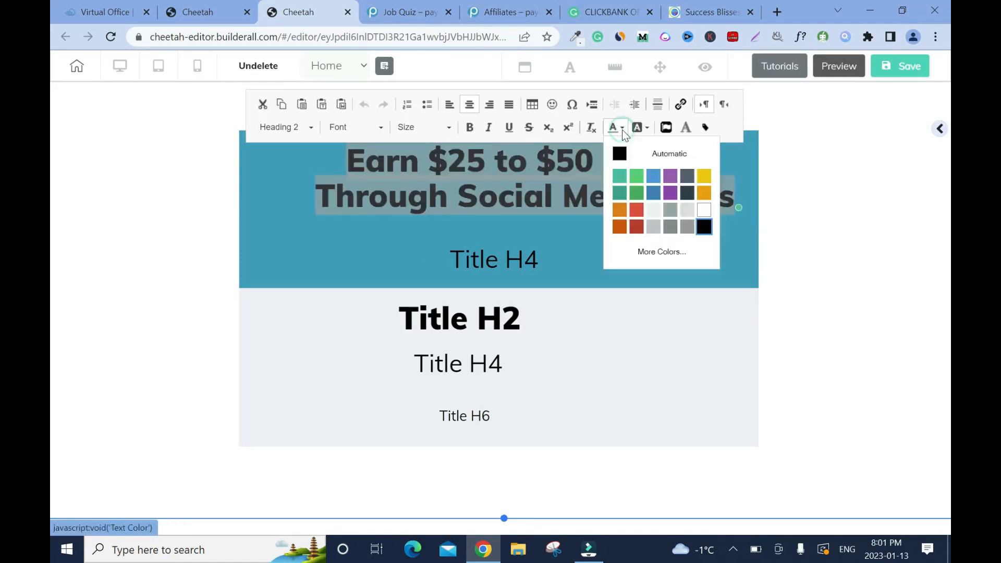
pyautogui.click(704, 210)
pyautogui.click(732, 246)
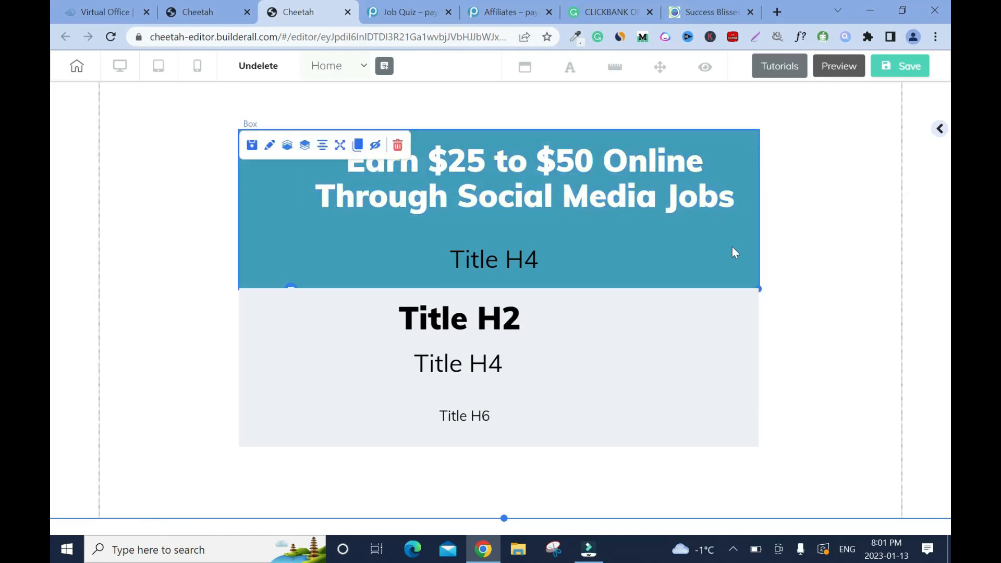
# Format the upper box's headline as Heading 3 and set its font size to 32.
pyautogui.click(681, 176)
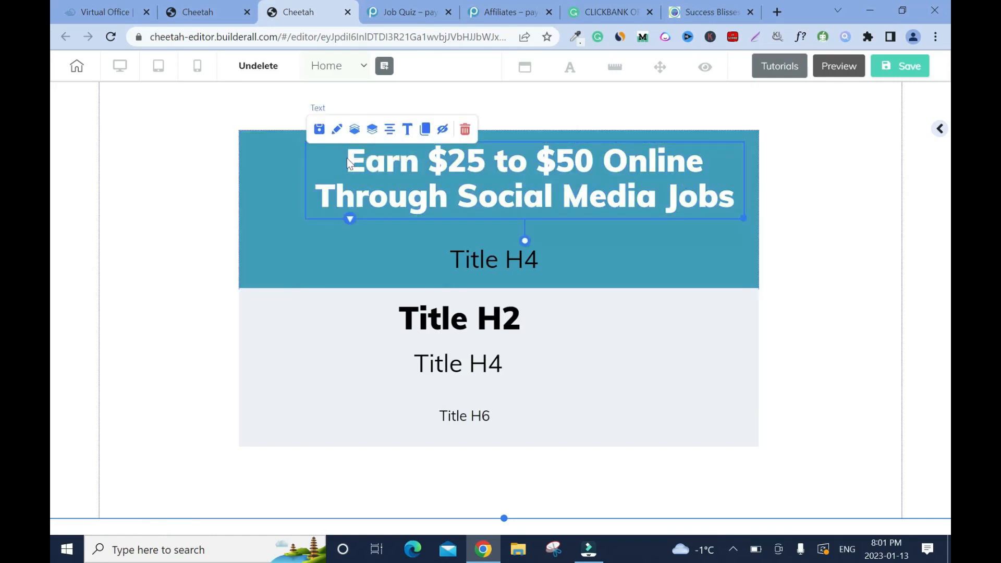
pyautogui.doubleClick(349, 163)
pyautogui.moveTo(350, 163); pyautogui.dragTo(735, 203)
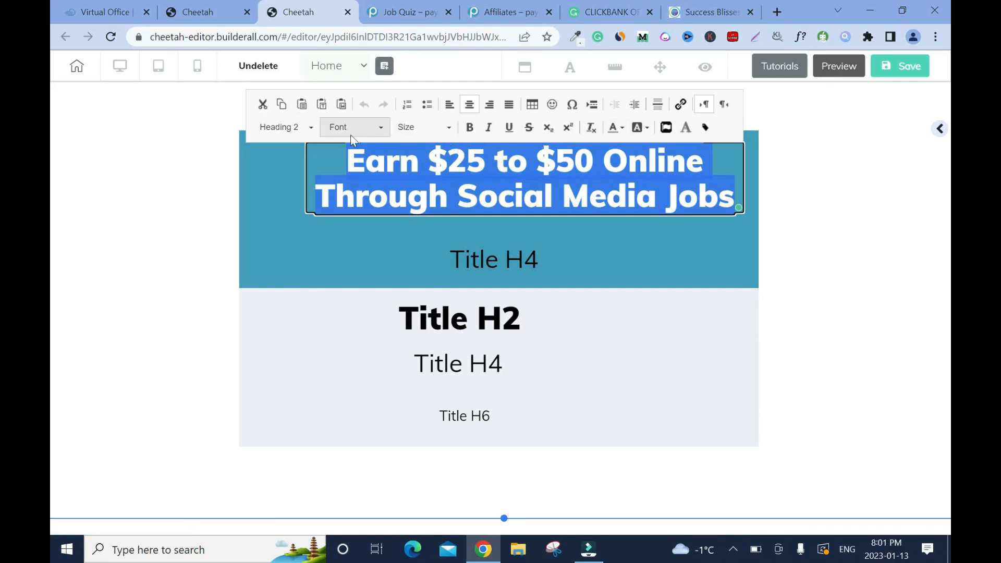
pyautogui.click(311, 129)
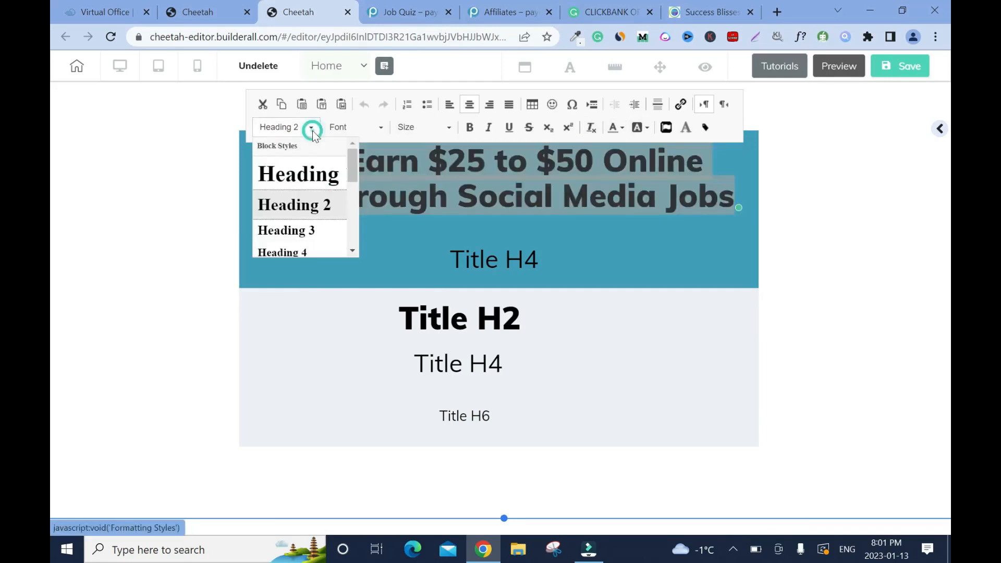
pyautogui.click(324, 233)
pyautogui.click(367, 127)
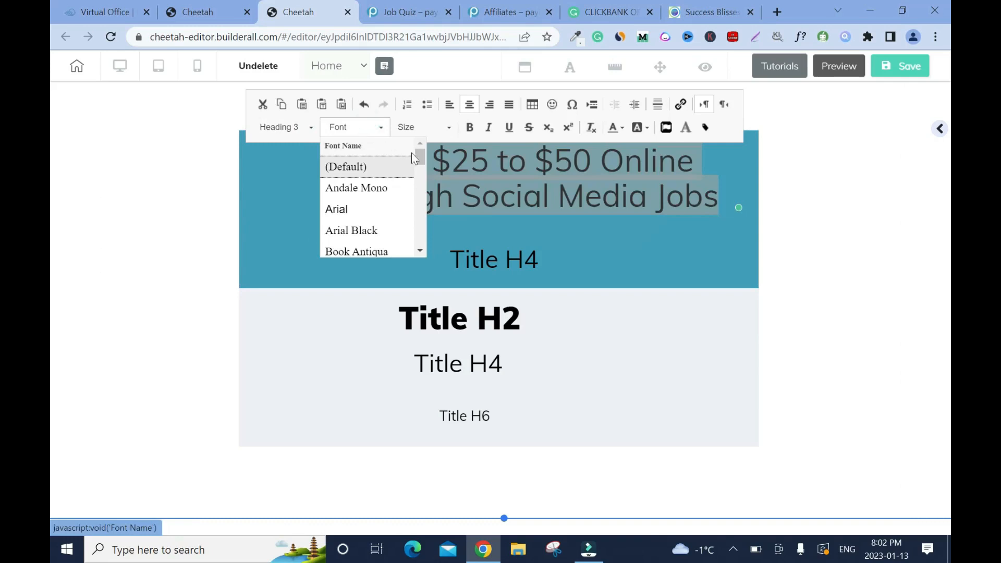
pyautogui.scroll(-3, 396, 208)
pyautogui.click(437, 127)
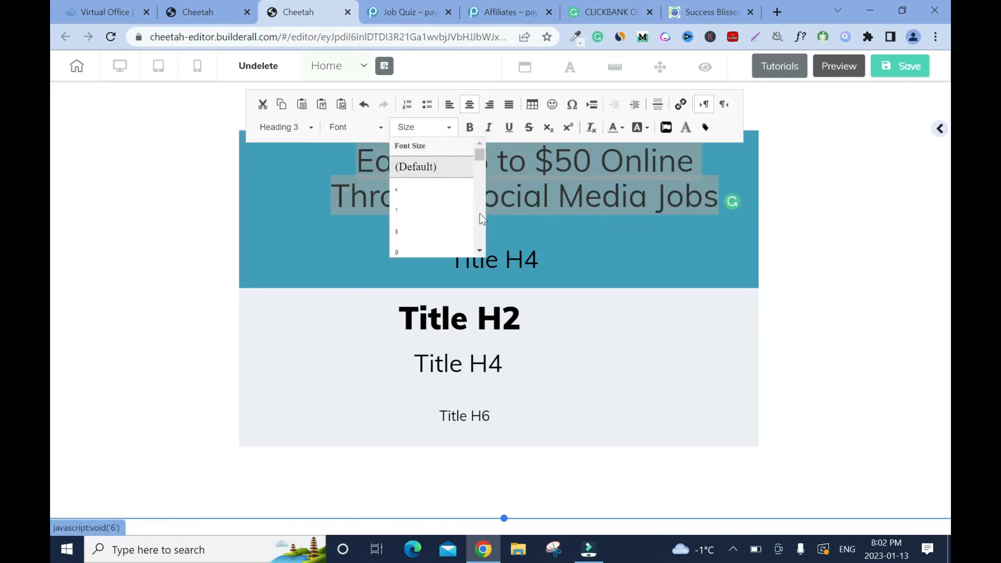
pyautogui.scroll(-10, 479, 214)
pyautogui.click(434, 245)
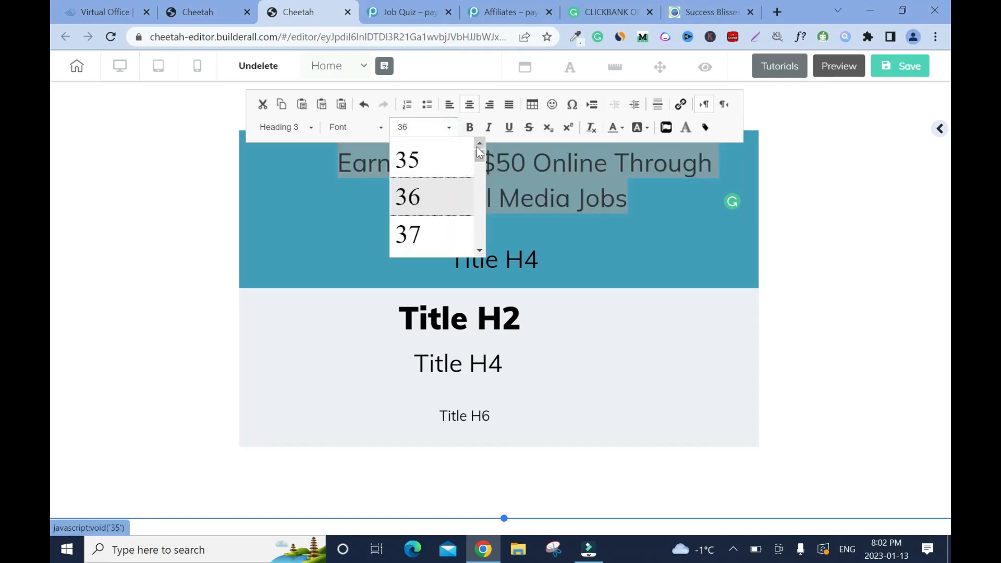
pyautogui.scroll(3, 438, 188)
pyautogui.click(427, 200)
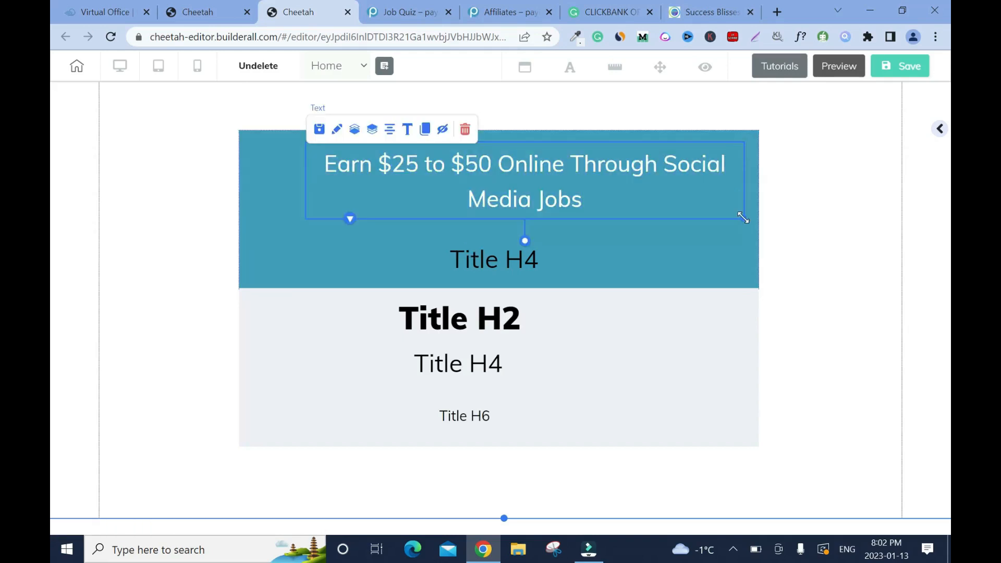
# Narrow the headline's text frame, reposition it near the middle of the upper box and make the text bold.
pyautogui.moveTo(734, 213); pyautogui.dragTo(626, 209)
pyautogui.moveTo(502, 178); pyautogui.dragTo(528, 177)
pyautogui.doubleClick(380, 165)
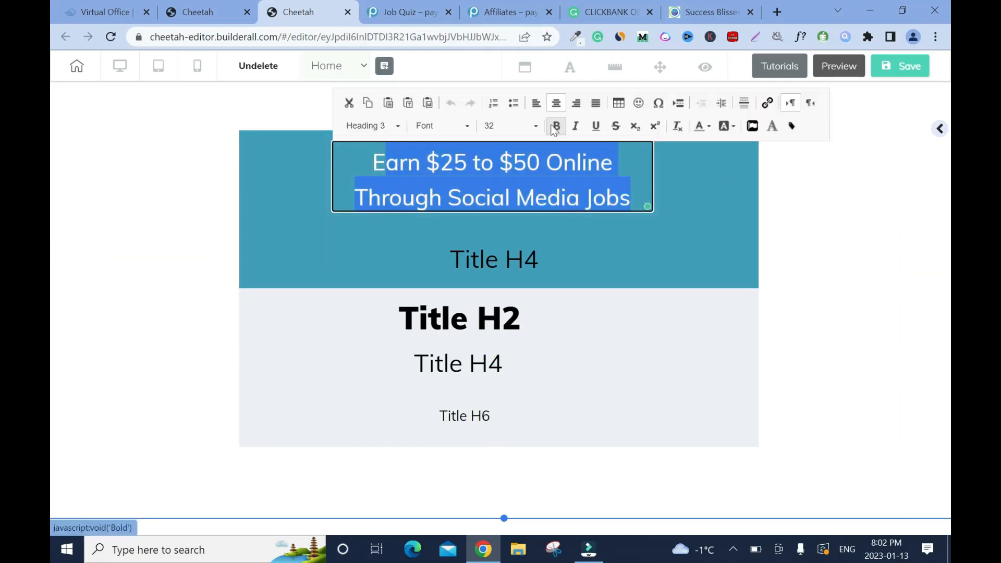
# Replace the upper box's H4 title with "No Experience Needed", using the Job Quiz page's headline as reference.
pyautogui.click(392, 20)
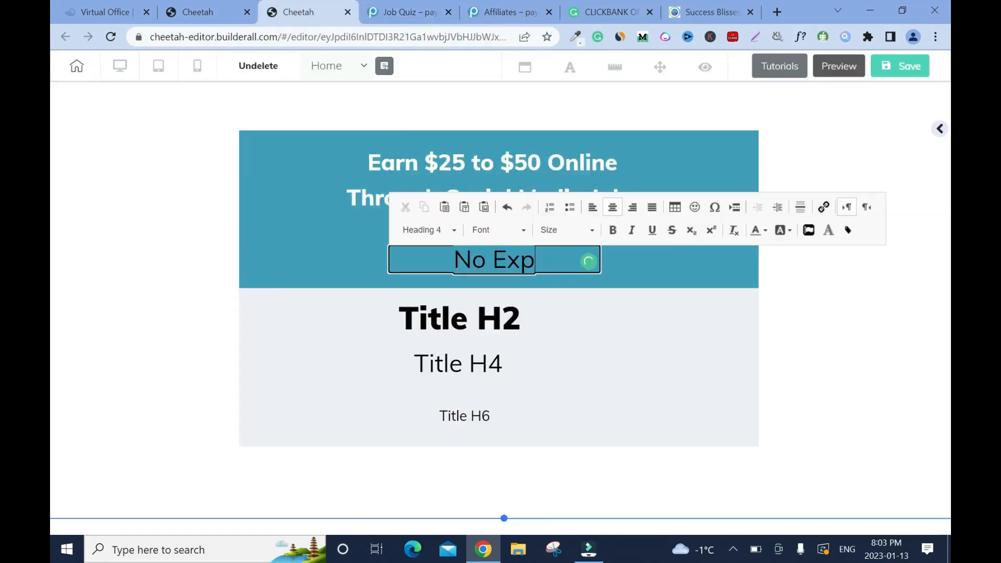
pyautogui.write('erience Needed')
pyautogui.click(577, 239)
pyautogui.click(579, 239)
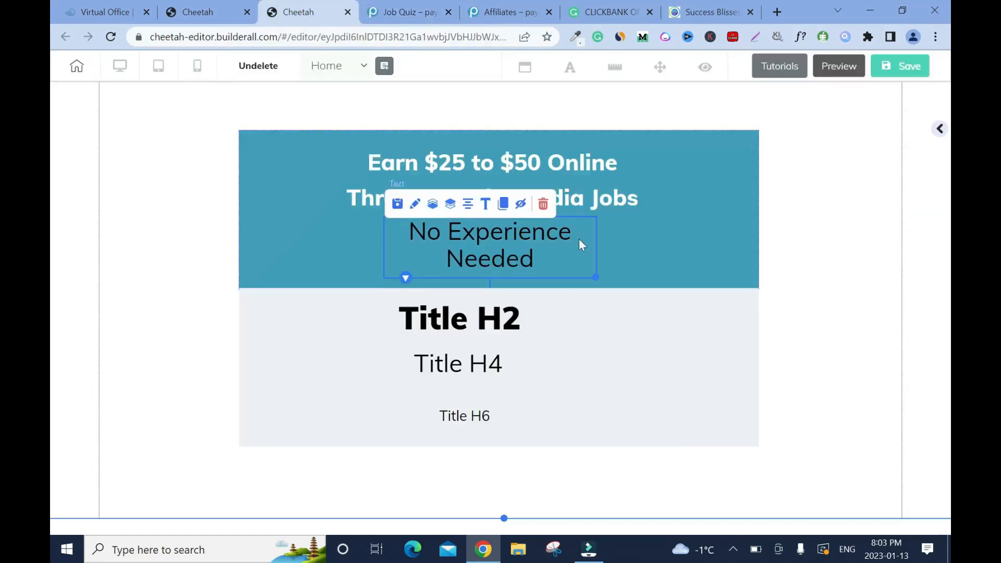
# Color the "No Experience Needed" subtitle white, fit it on a single line and place it below the headline.
pyautogui.click(395, 21)
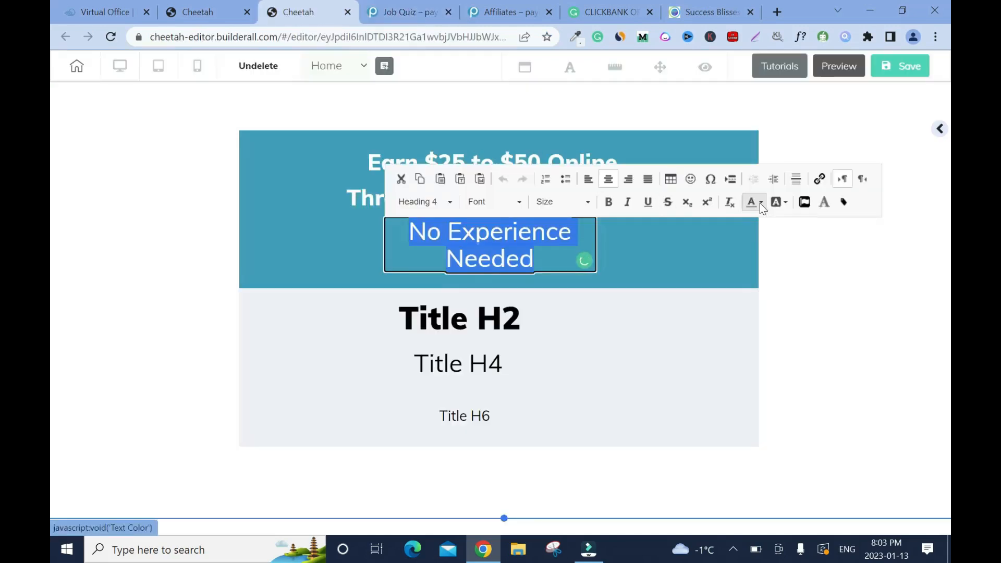
pyautogui.click(760, 206)
pyautogui.click(829, 282)
pyautogui.click(648, 267)
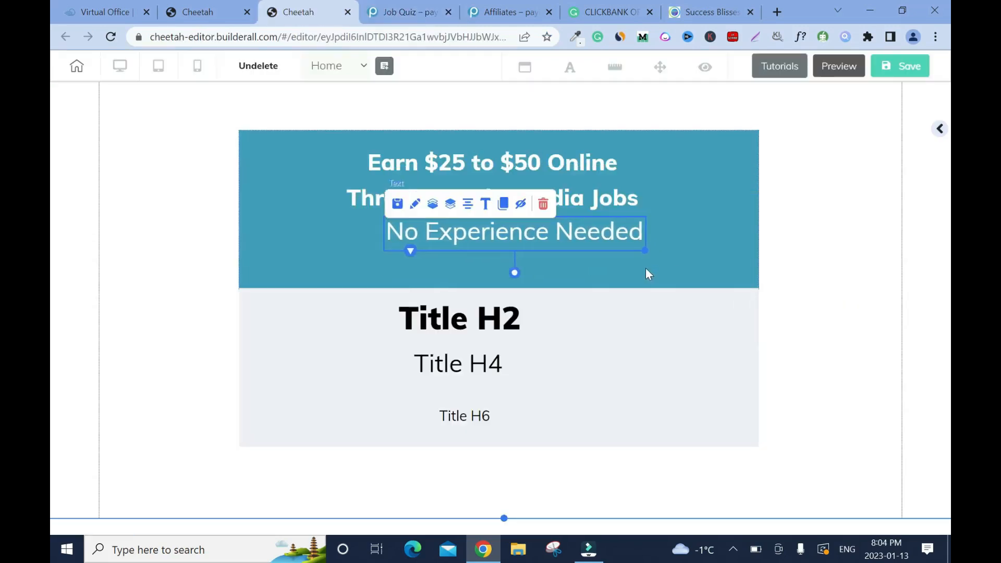
pyautogui.moveTo(570, 239)
pyautogui.mouseDown()
pyautogui.moveTo(566, 250)
pyautogui.moveTo(573, 245)
pyautogui.mouseUp()
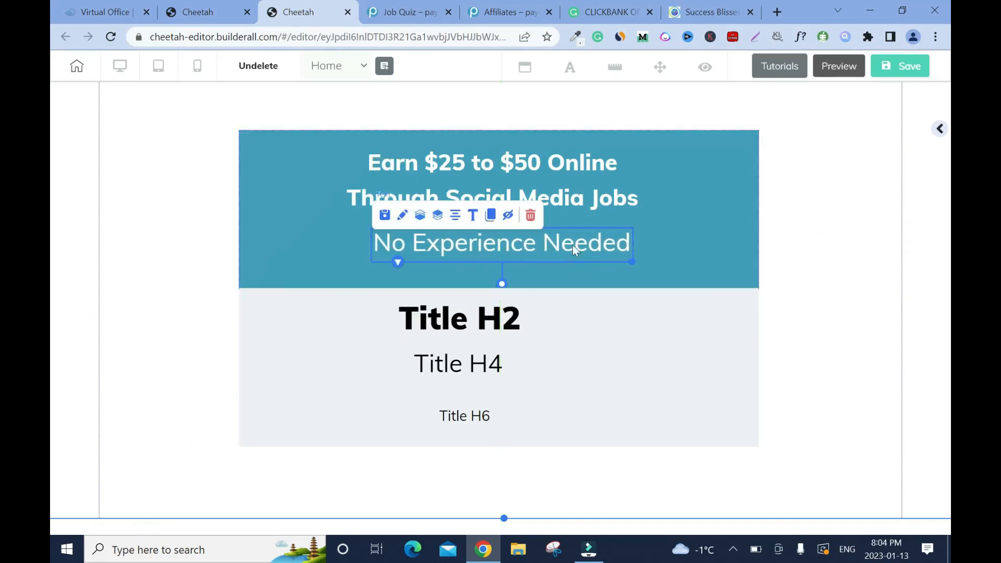
# Set the "No Experience Needed" subtitle's font size to 24 and make it bold.
pyautogui.doubleClick(521, 240)
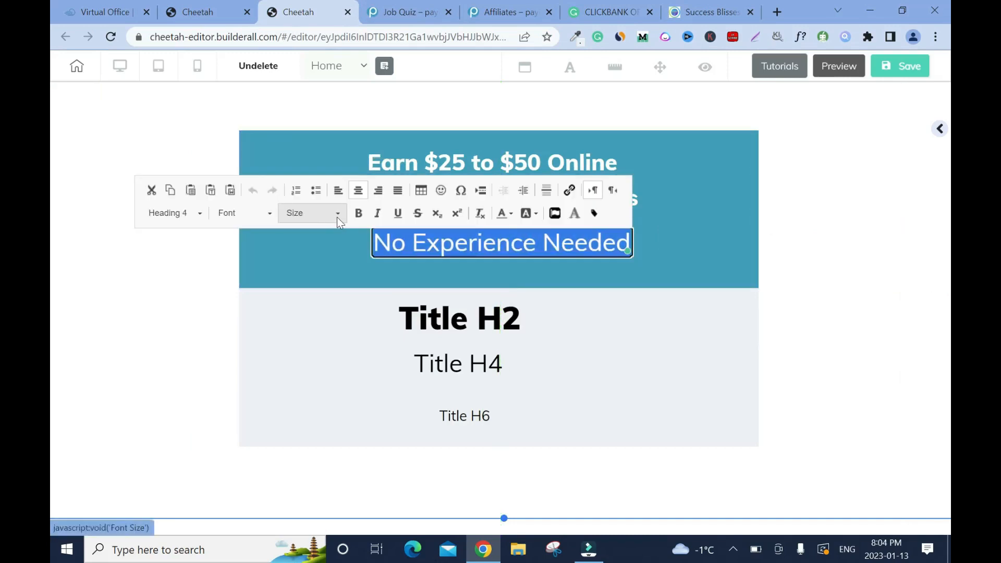
pyautogui.click(337, 215)
pyautogui.moveTo(369, 243)
pyautogui.mouseDown()
pyautogui.moveTo(370, 299)
pyautogui.moveTo(369, 245)
pyautogui.mouseUp()
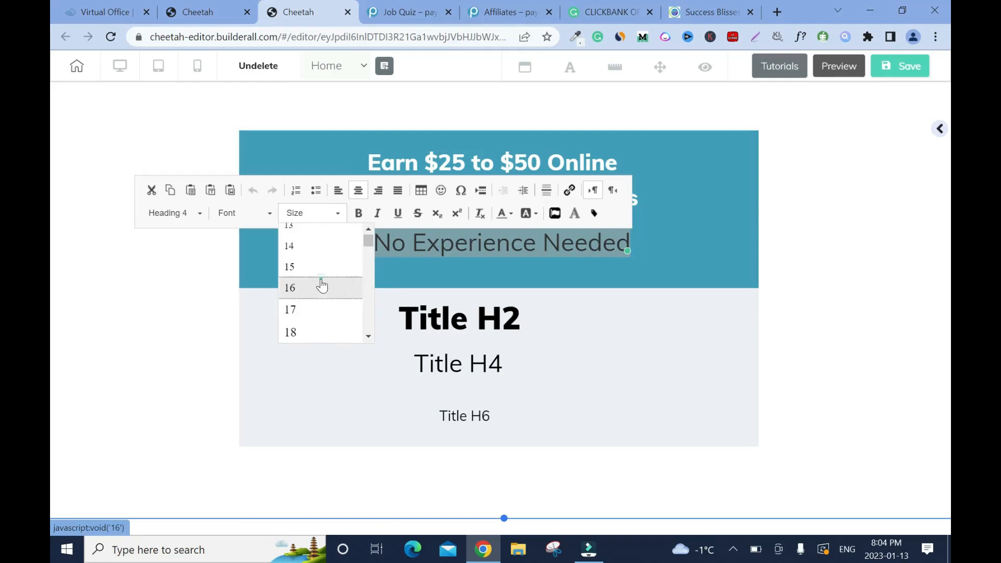
pyautogui.click(317, 288)
pyautogui.click(313, 212)
pyautogui.click(316, 287)
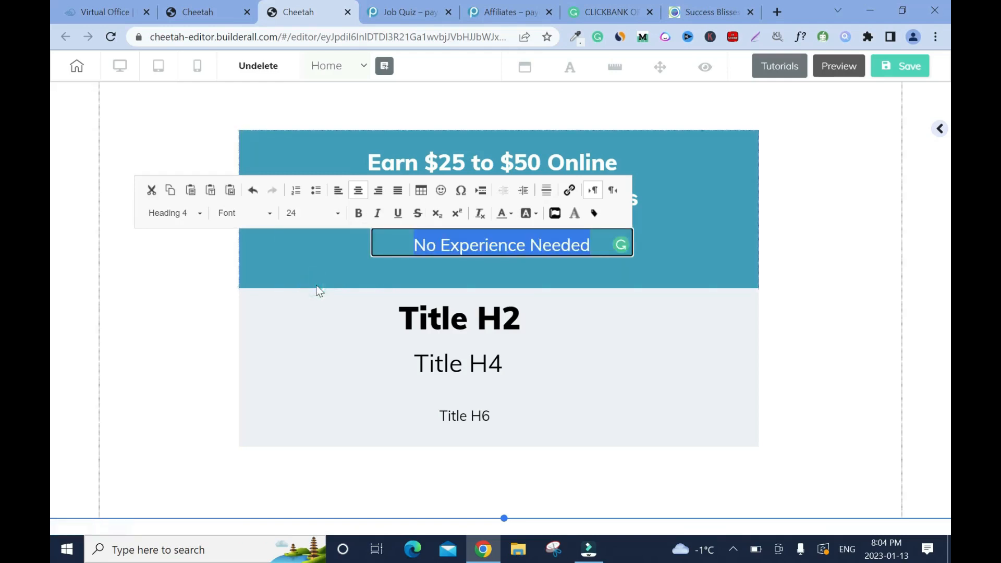
pyautogui.click(359, 213)
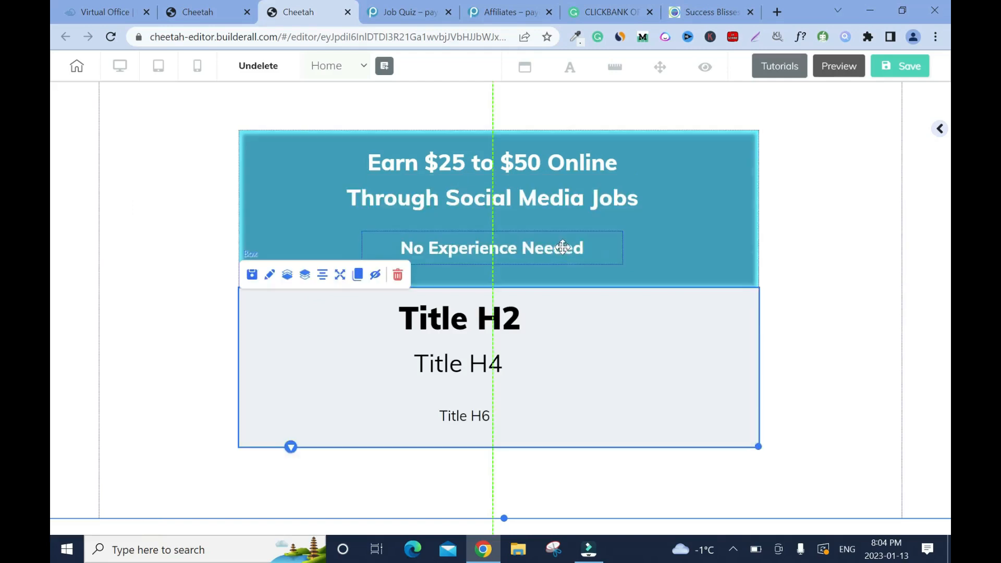
# Save the Home page with the upper box's new headline and subtitle, and publish the site.
pyautogui.click(542, 164)
pyautogui.doubleClick(542, 164)
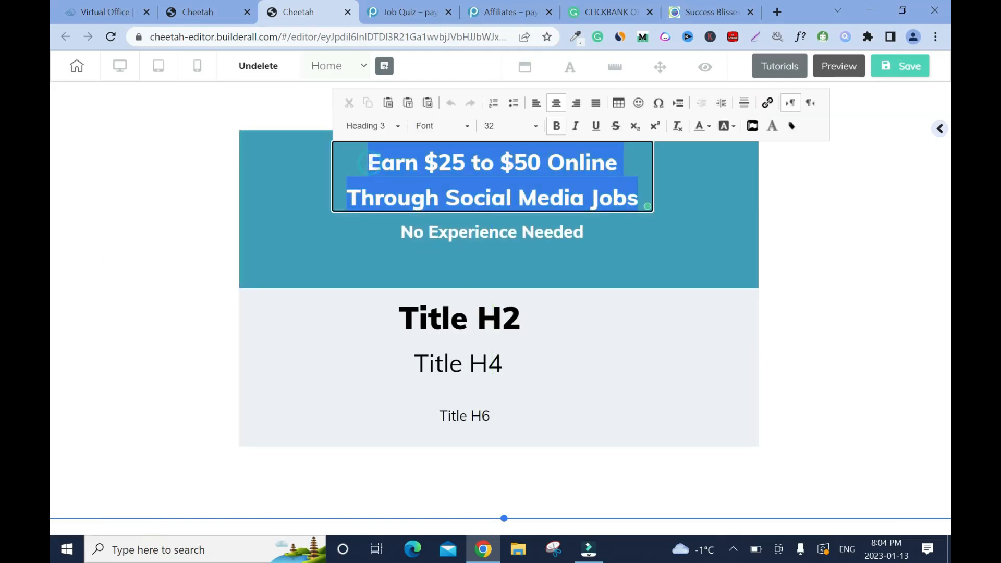
pyautogui.click(907, 61)
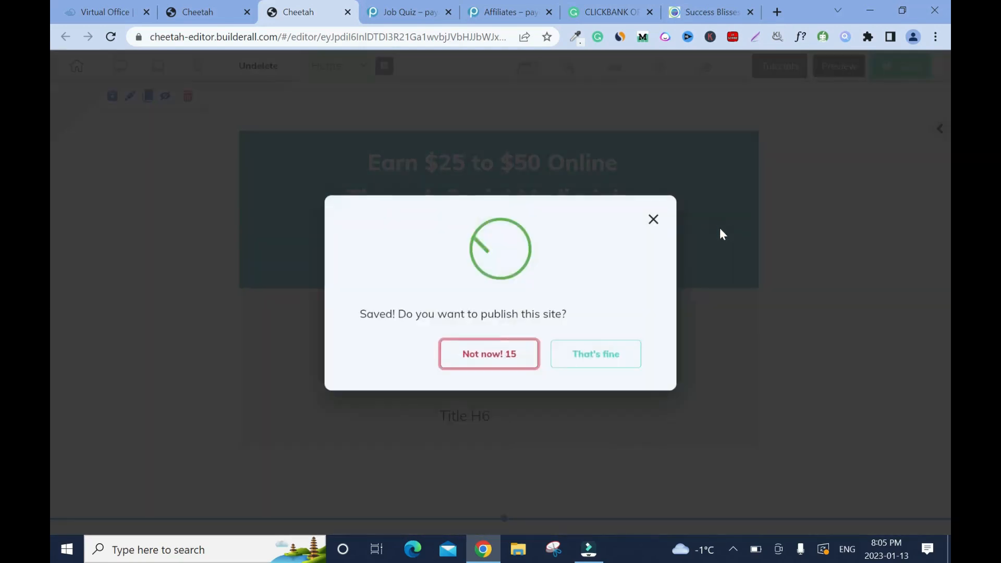
pyautogui.click(596, 360)
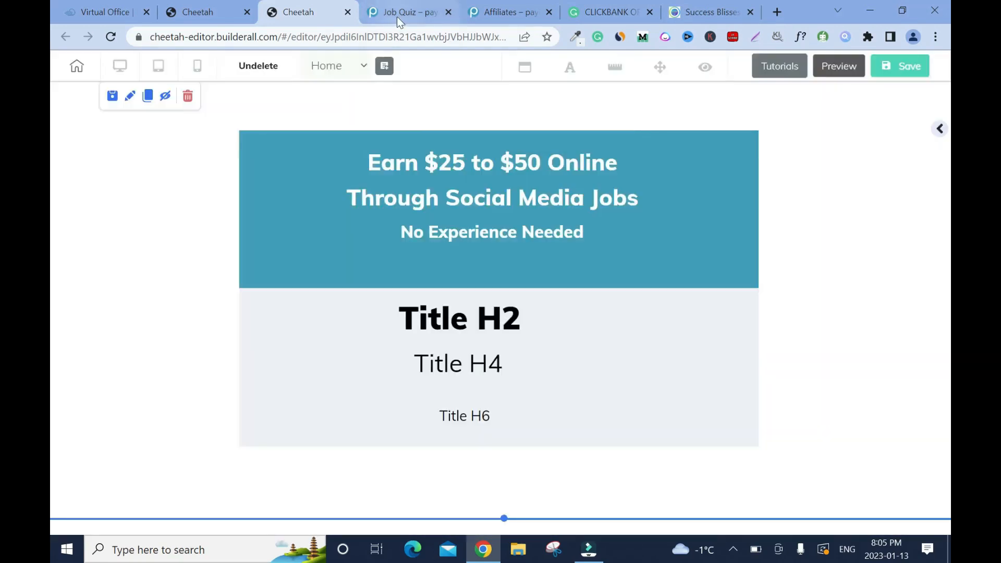
# Check the quiz text and button in the Job Quiz page's lower panel and return to the Home page editor.
pyautogui.click(396, 13)
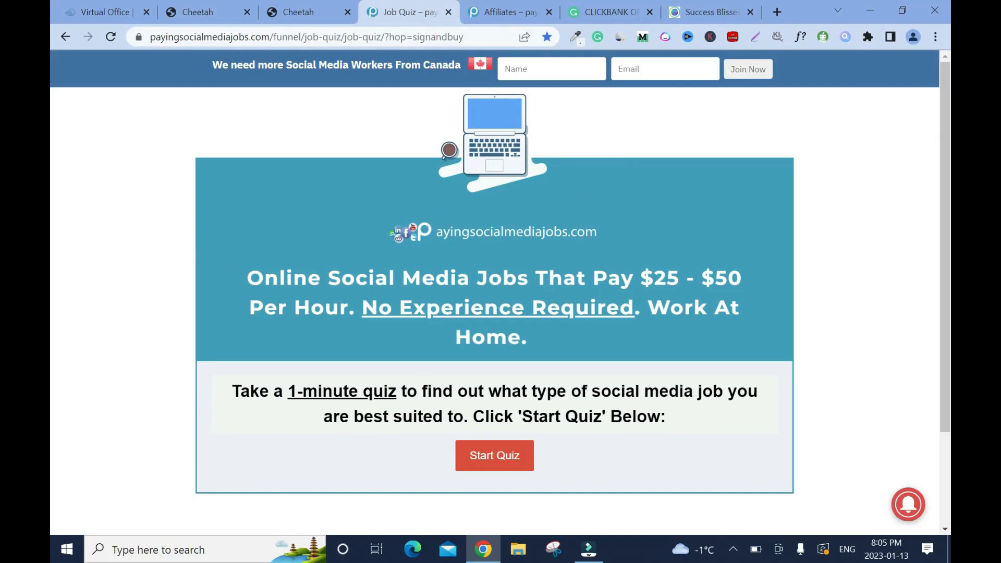
pyautogui.click(299, 12)
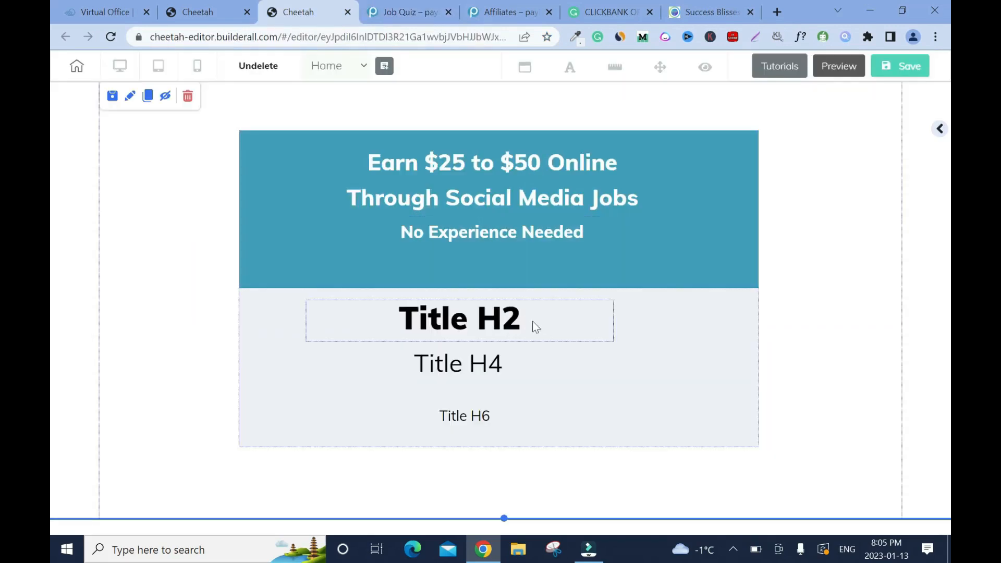
# Delete the "Title H2" and "Title H4" texts from the lower grey box.
pyautogui.click(583, 234)
pyautogui.doubleClick(582, 234)
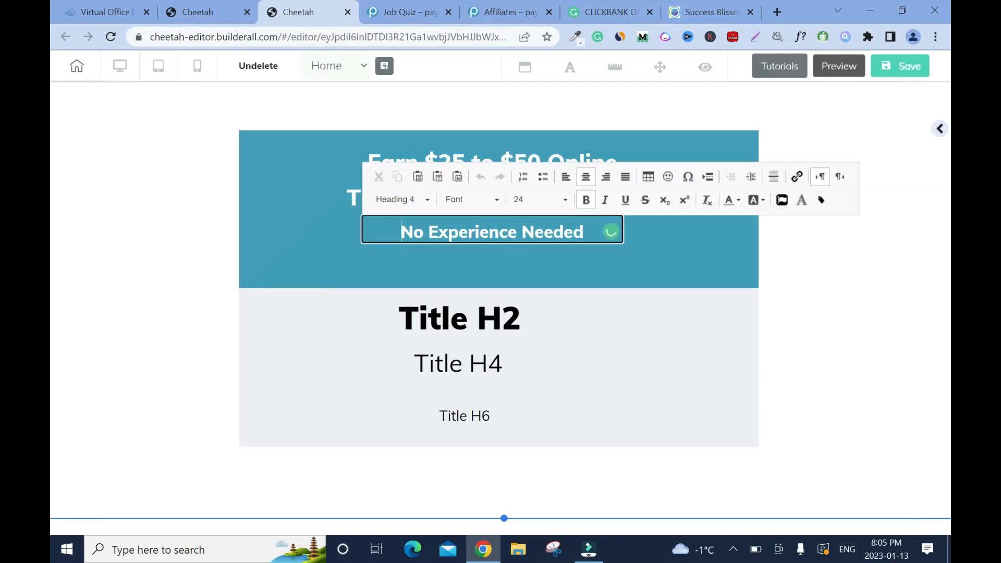
pyautogui.click(518, 319)
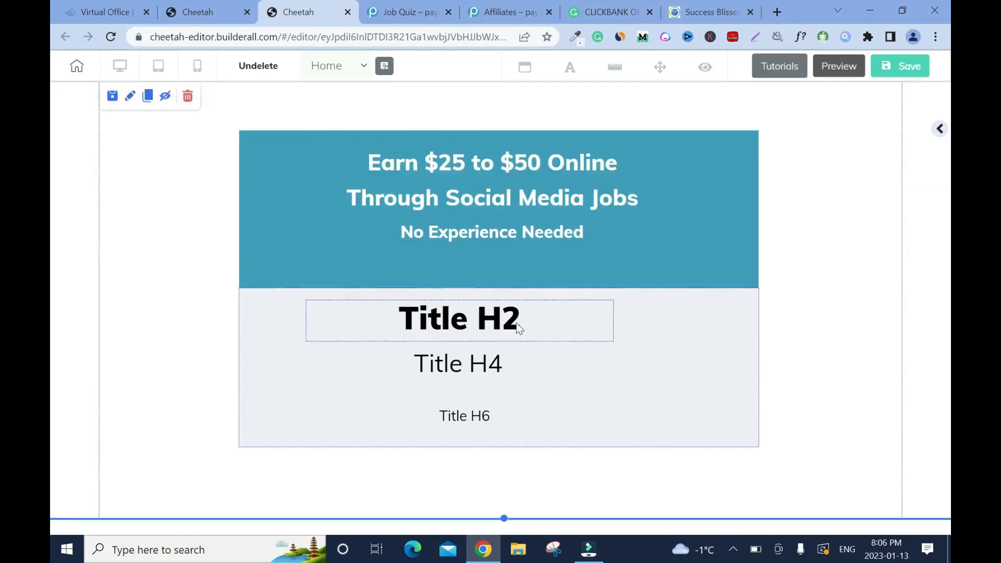
pyautogui.click(465, 288)
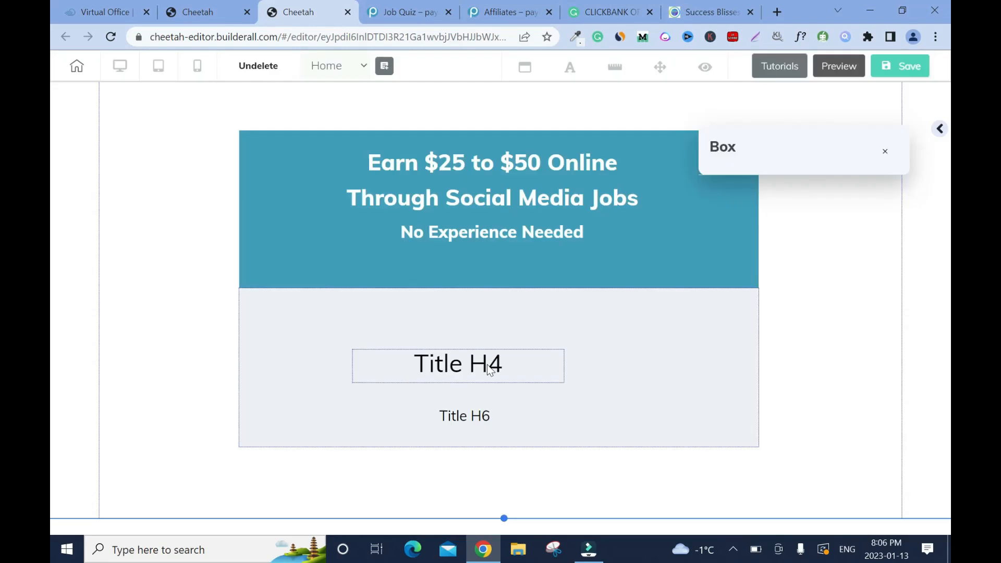
pyautogui.click(484, 363)
pyautogui.click(511, 338)
pyautogui.press('Return')
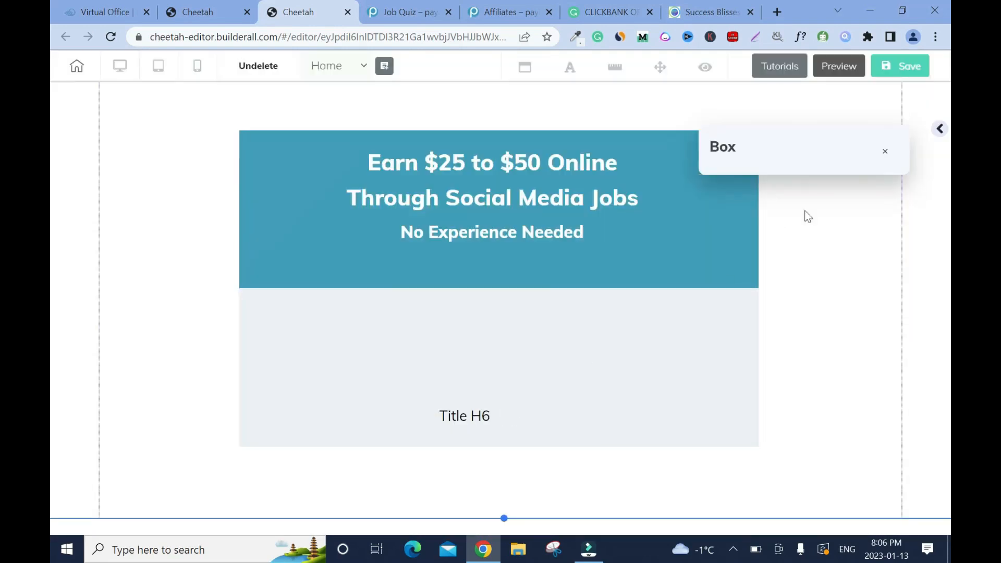
# Save the Home page and center the "Title H6" text horizontally near the lower box's bottom edge.
pyautogui.click(885, 151)
pyautogui.click(727, 129)
pyautogui.click(899, 65)
pyautogui.click(628, 352)
pyautogui.moveTo(462, 426); pyautogui.dragTo(500, 417)
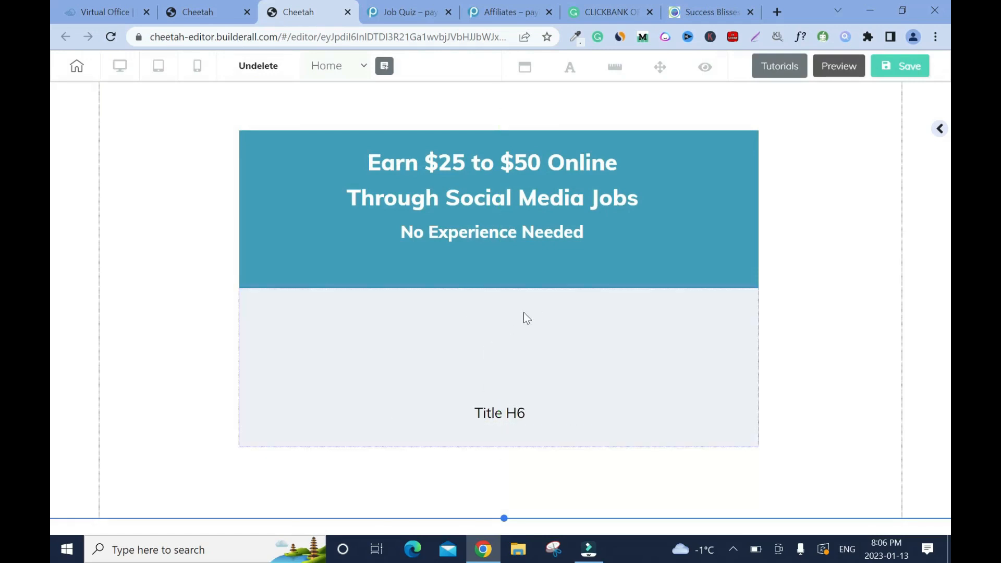
# Add the red "REGISTER NOW" email marketing form to the lower box, closing the Mailingboss form dialog without choosing a list.
pyautogui.click(939, 128)
pyautogui.click(753, 120)
pyautogui.scroll(-4, 51, 209)
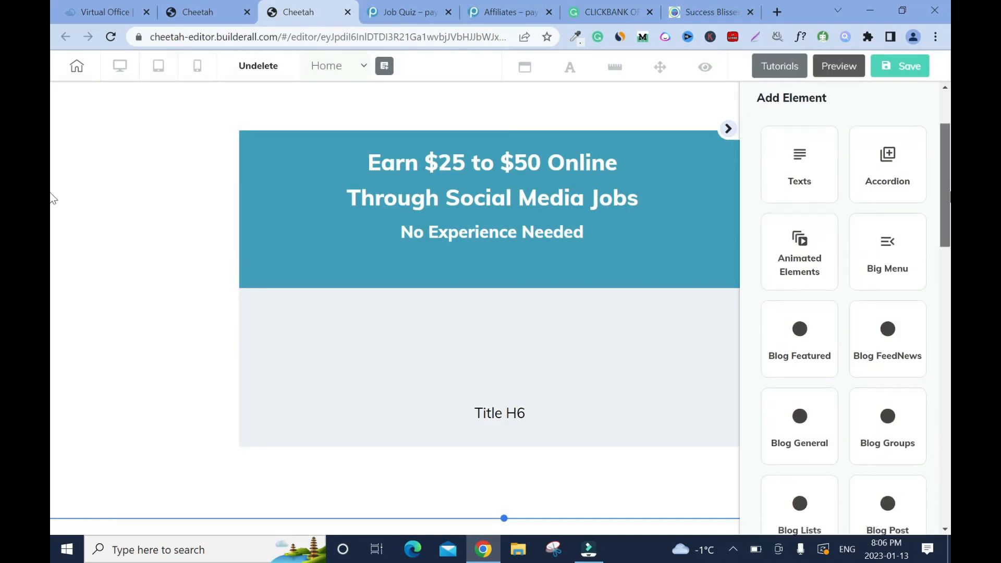
pyautogui.scroll(-6, 51, 245)
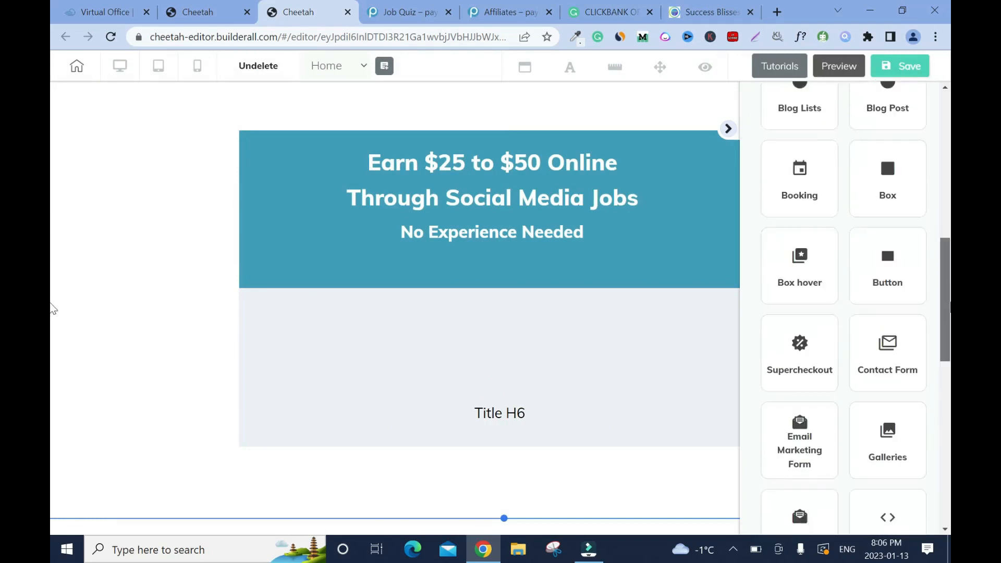
pyautogui.scroll(-2, 51, 333)
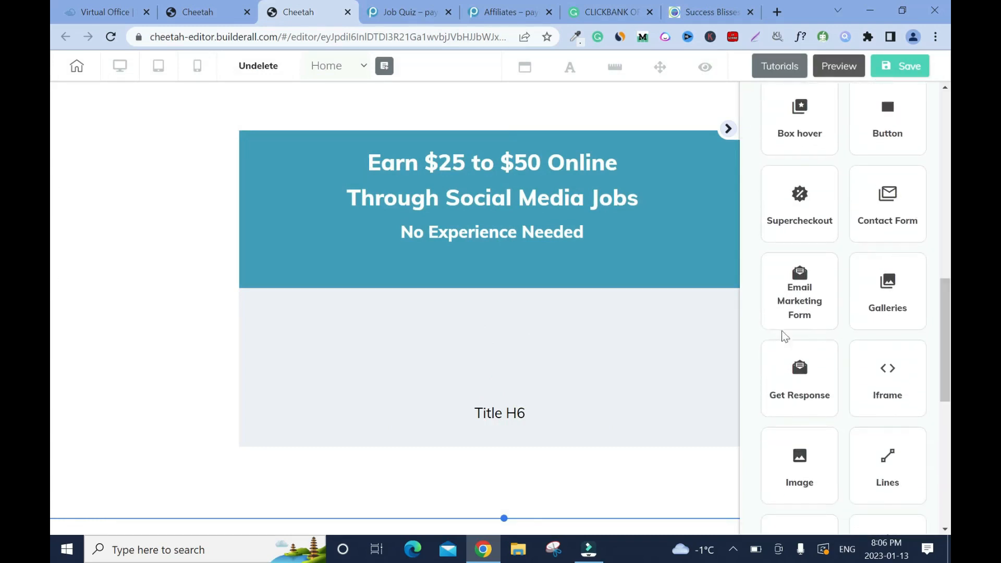
pyautogui.click(807, 309)
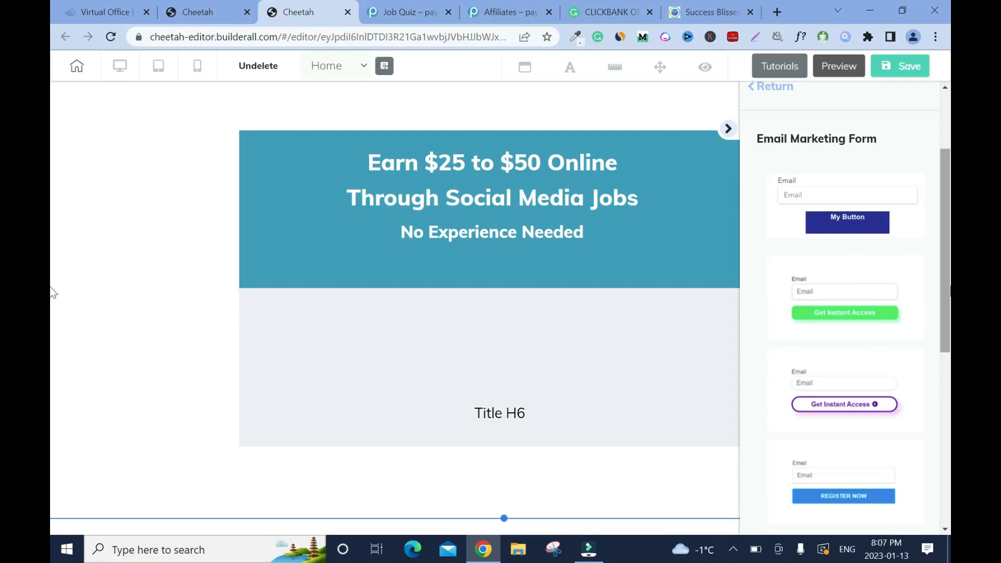
pyautogui.scroll(-3, 875, 339)
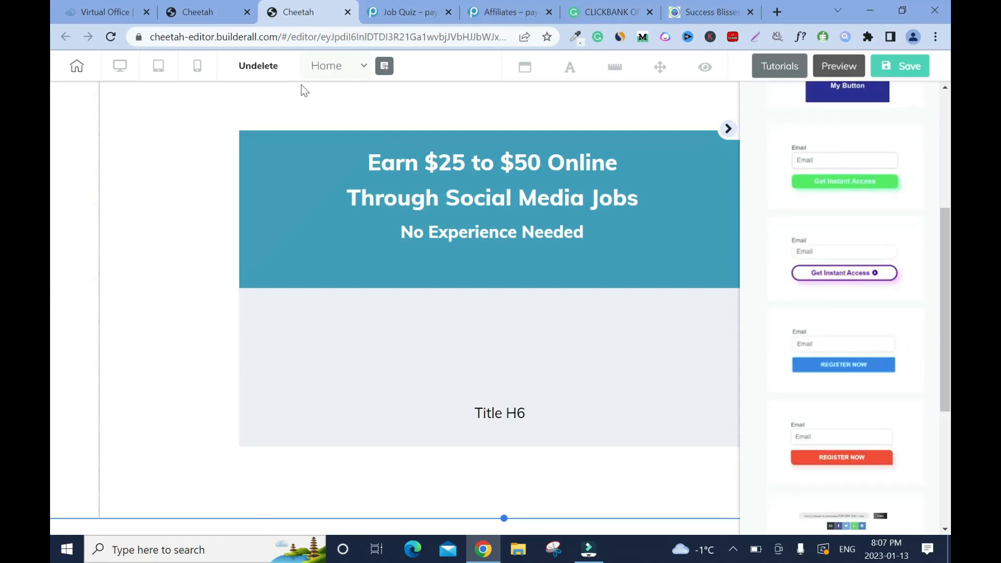
pyautogui.click(373, 13)
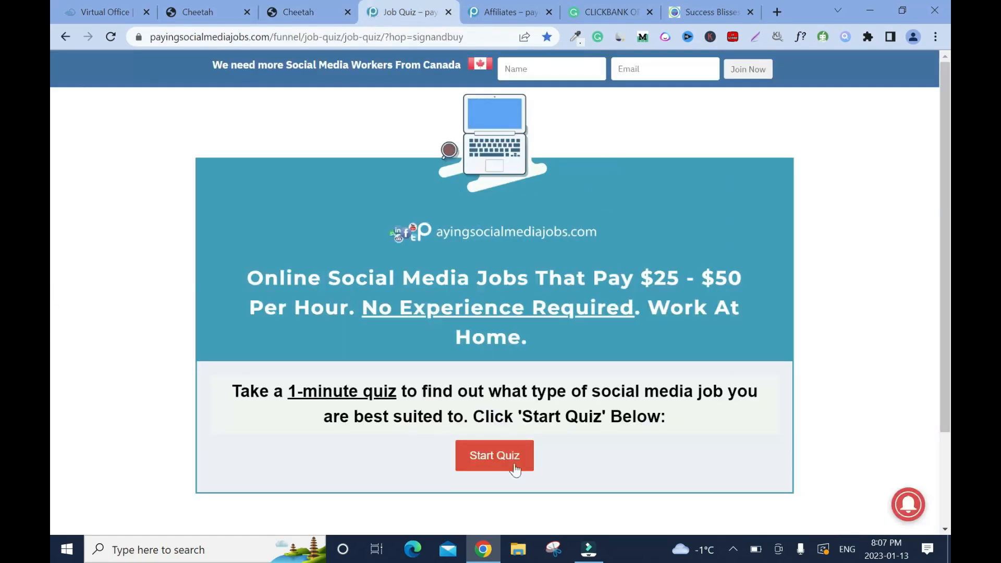
pyautogui.click(308, 12)
pyautogui.moveTo(849, 305); pyautogui.dragTo(479, 339)
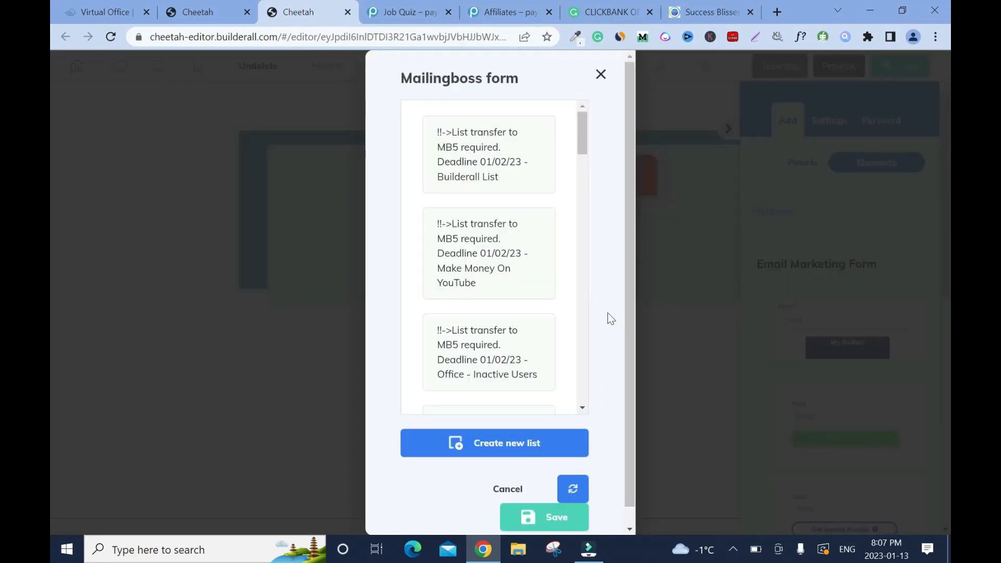
pyautogui.click(600, 74)
pyautogui.click(728, 129)
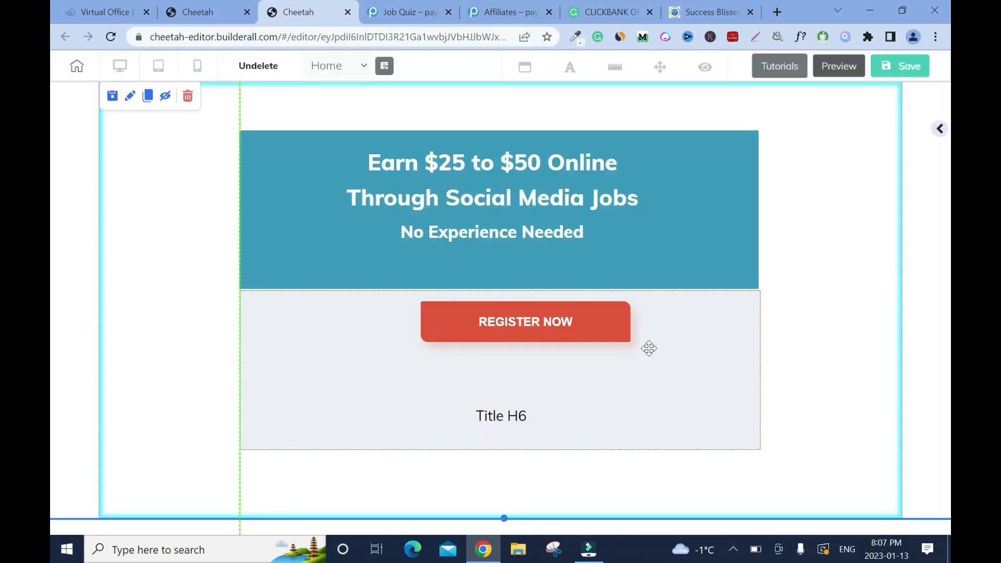
# Center the "REGISTER NOW" button in the lower box above the "Title H6" text.
pyautogui.click(574, 333)
pyautogui.moveTo(577, 338); pyautogui.dragTo(553, 358)
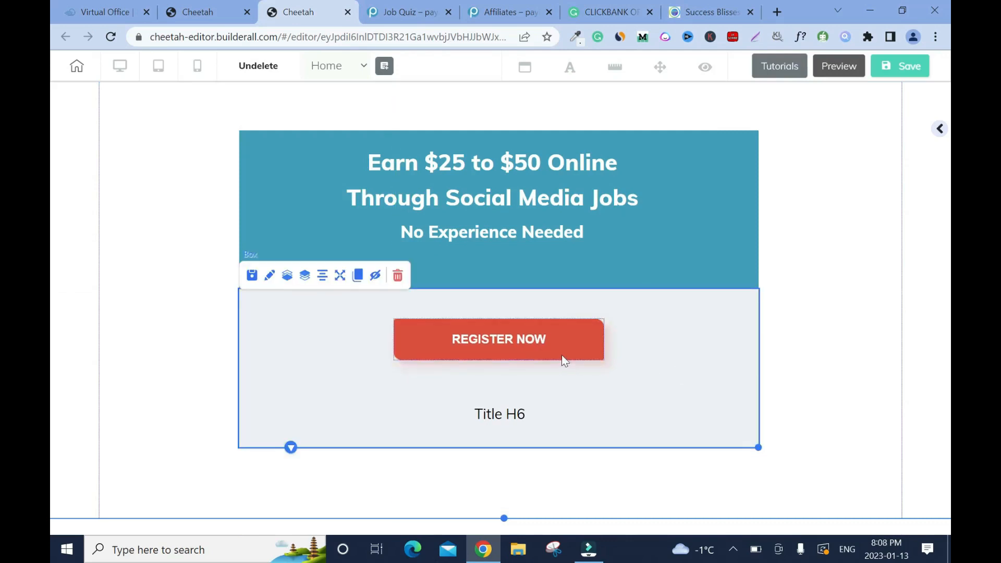
# Change the red form button's headline text to "Start Now", using the Job Quiz page's button as reference.
pyautogui.hotkey('ctrl', 'Tab')
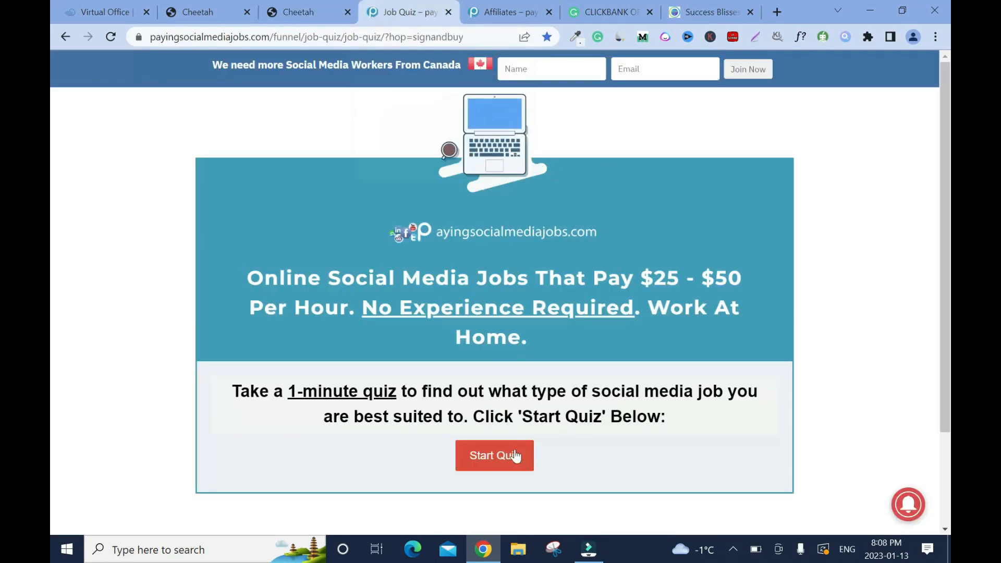
pyautogui.hotkey('ctrl', 'shift', 'Tab')
pyautogui.click(521, 339)
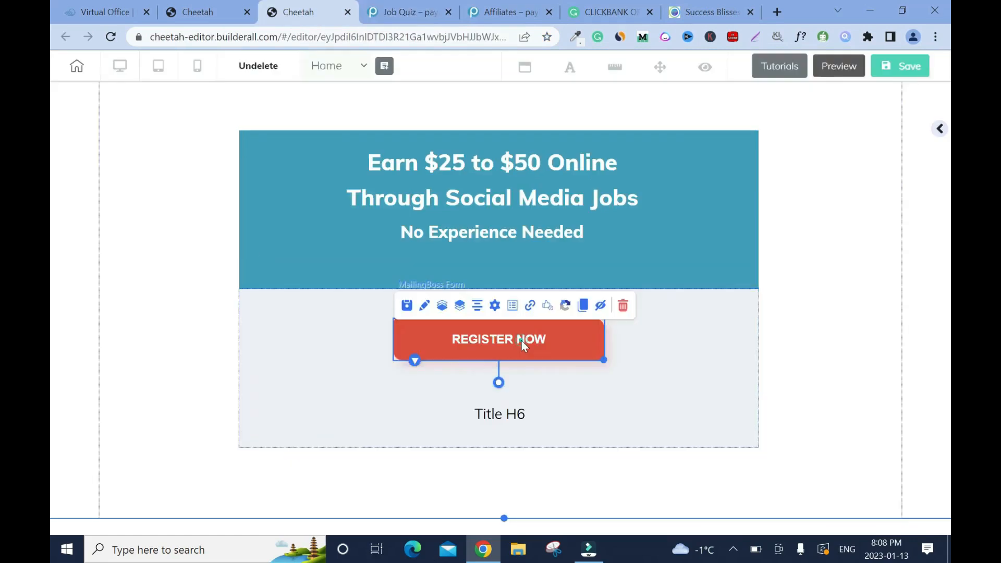
pyautogui.click(425, 307)
pyautogui.moveTo(773, 339); pyautogui.dragTo(831, 109)
pyautogui.scroll(-5, 878, 336)
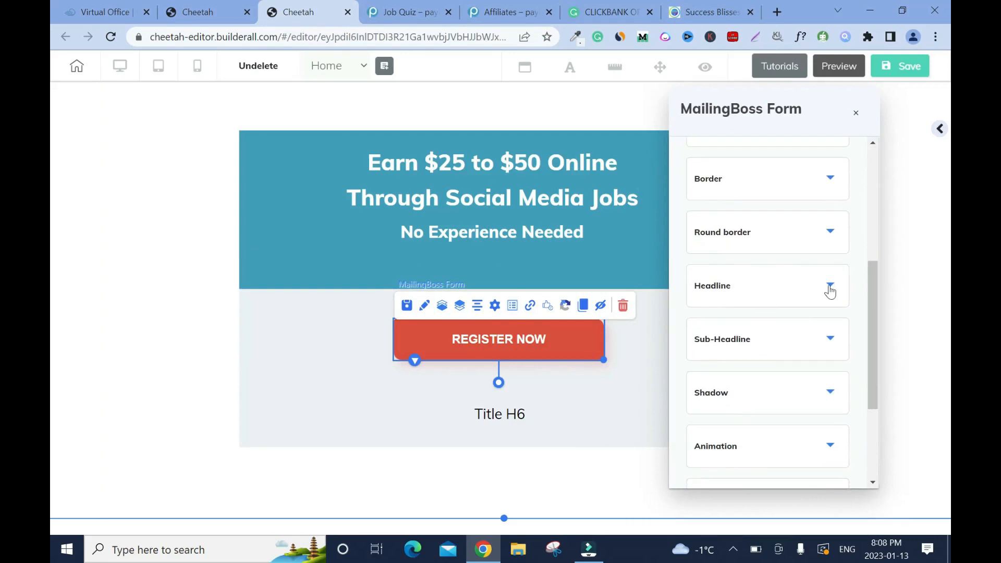
pyautogui.click(829, 288)
pyautogui.click(398, 16)
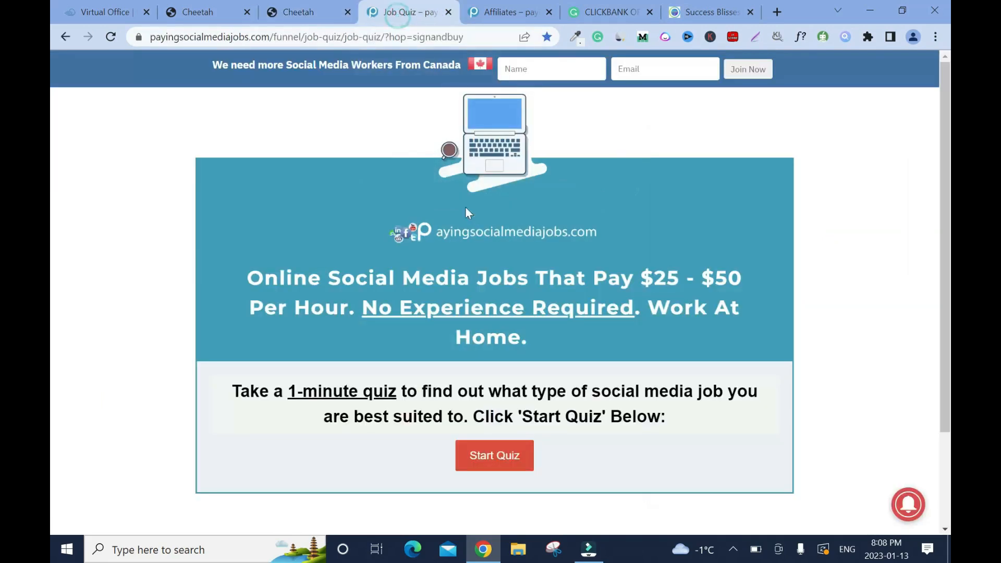
pyautogui.click(308, 12)
pyautogui.moveTo(777, 358); pyautogui.dragTo(698, 359)
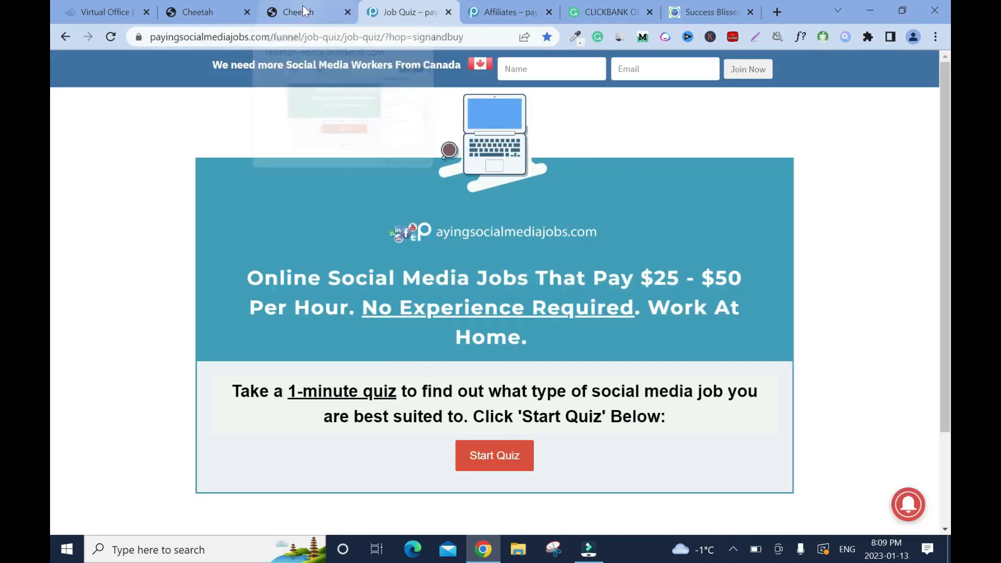
pyautogui.click(306, 8)
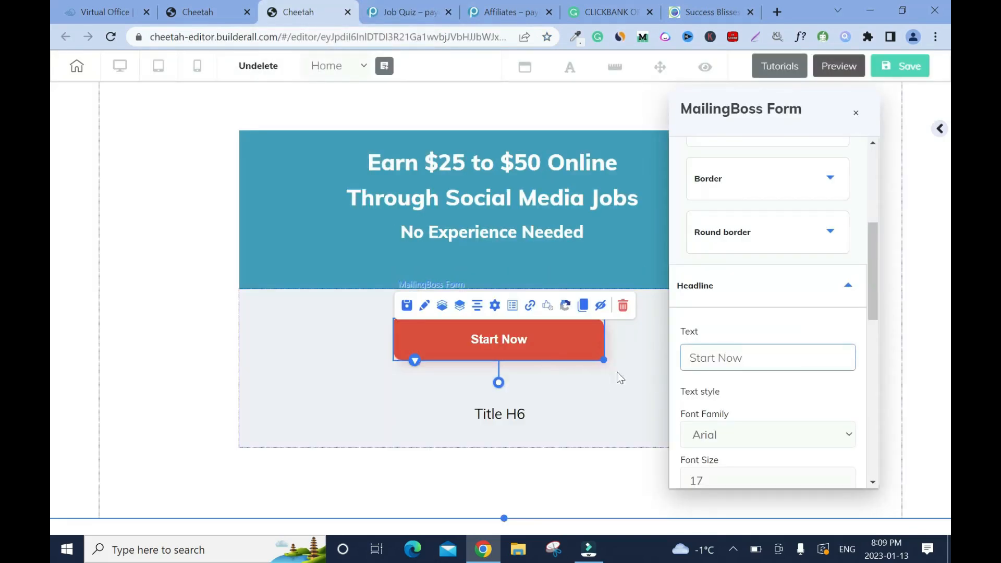
# Close the form's settings and save the Home page with the relabelled button.
pyautogui.moveTo(874, 274); pyautogui.dragTo(874, 275)
pyautogui.click(856, 114)
pyautogui.click(903, 64)
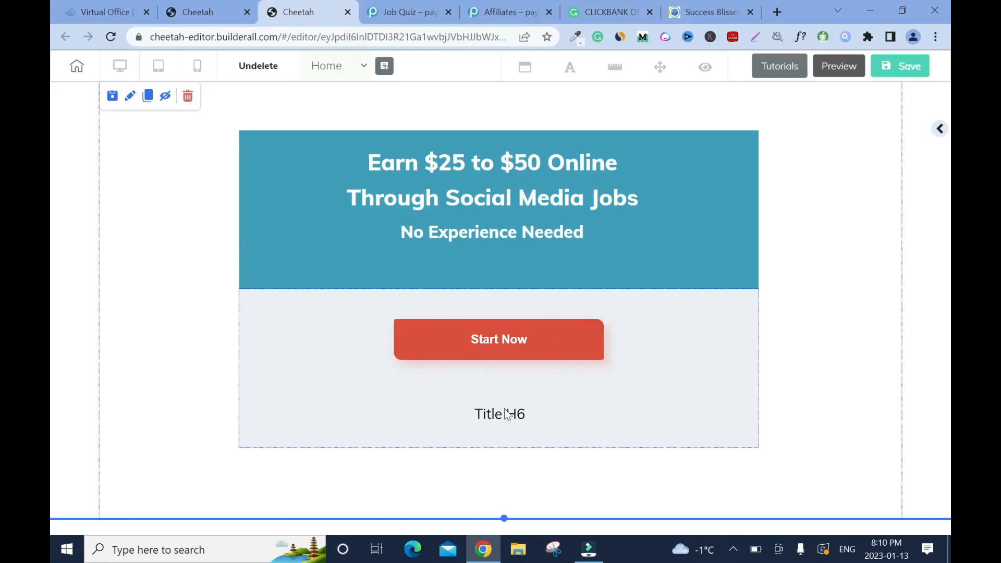
# Check the Job Quiz page's footer links and replace the "Title H6" text with "Terms | Privacy | Earning Disclaimers".
pyautogui.click(403, 11)
pyautogui.hotkey('ctrl', 'Tab')
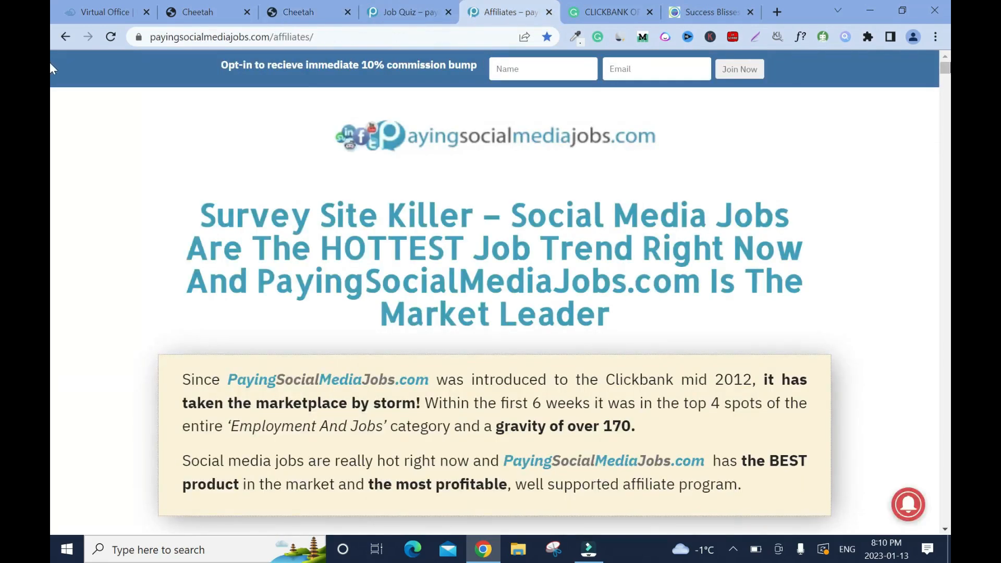
pyautogui.scroll(-15, 52, 320)
pyautogui.hotkey('ctrl', 'shift', 'Tab')
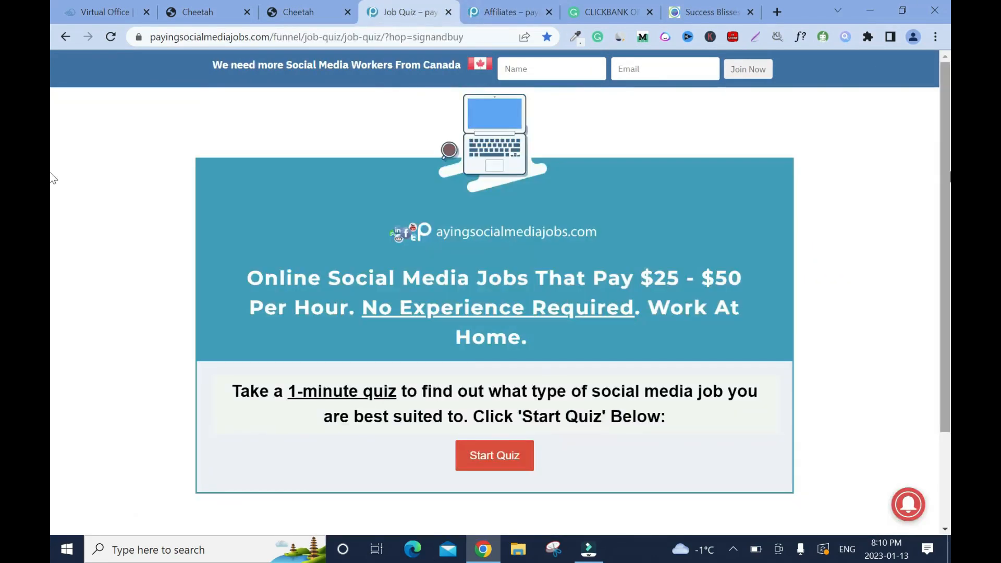
pyautogui.scroll(-3, 53, 224)
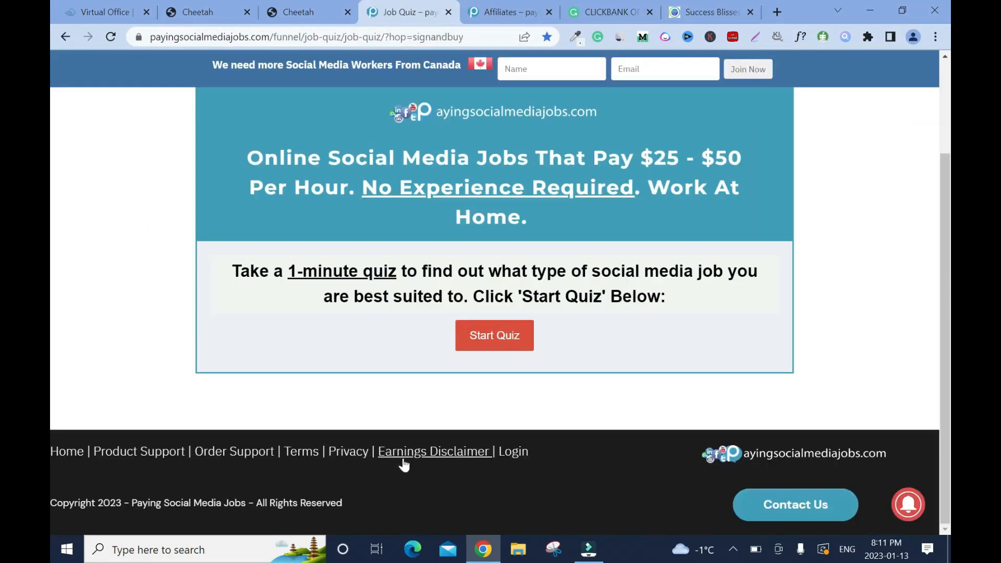
pyautogui.click(307, 13)
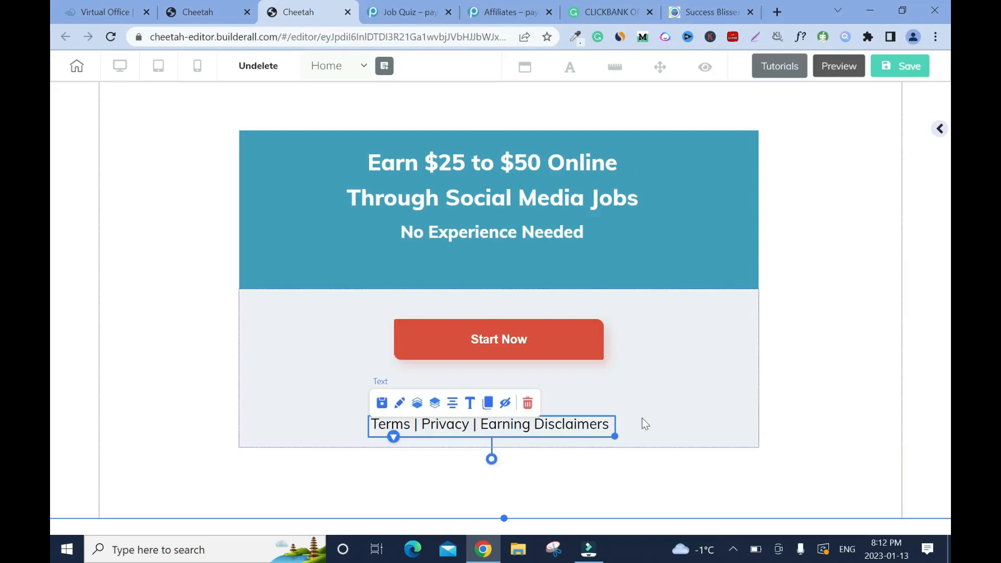
# Select the word "Terms" in the lower box's footer line and open its link settings.
pyautogui.click(642, 417)
pyautogui.click(386, 428)
pyautogui.click(386, 425)
pyautogui.moveTo(411, 424); pyautogui.dragTo(370, 424)
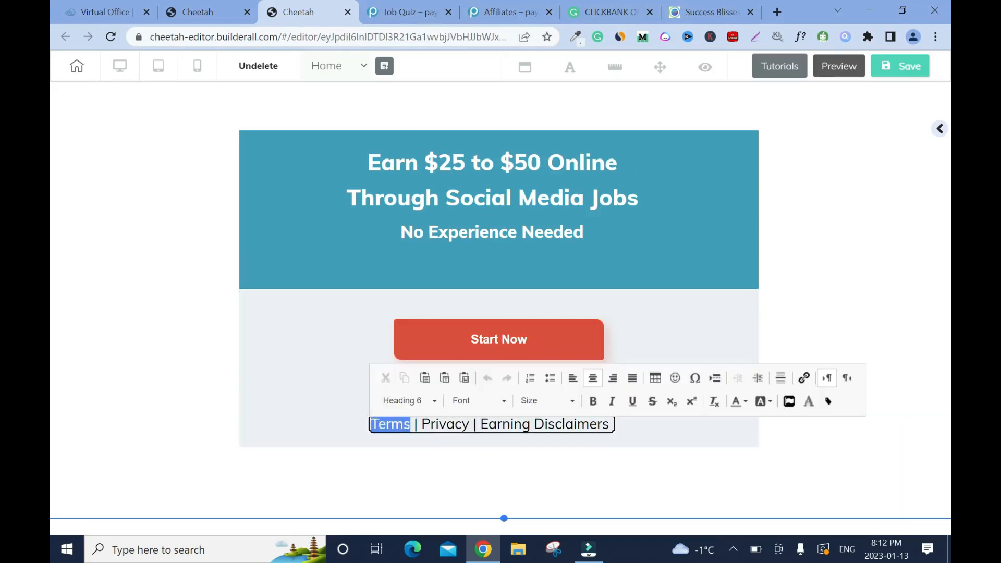
pyautogui.click(804, 377)
pyautogui.click(387, 7)
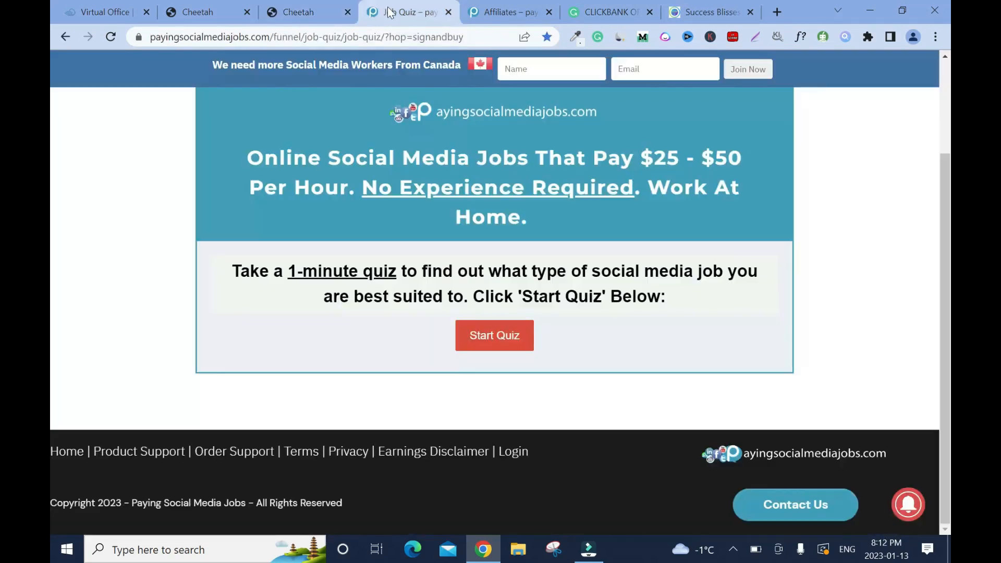
pyautogui.click(309, 454)
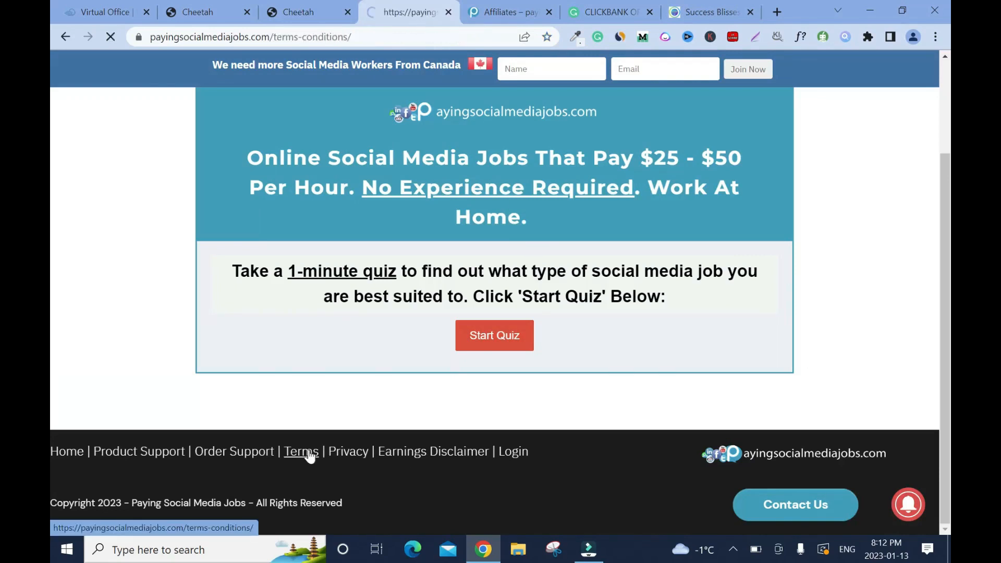
pyautogui.rightClick(232, 38)
pyautogui.click(298, 117)
pyautogui.click(296, 23)
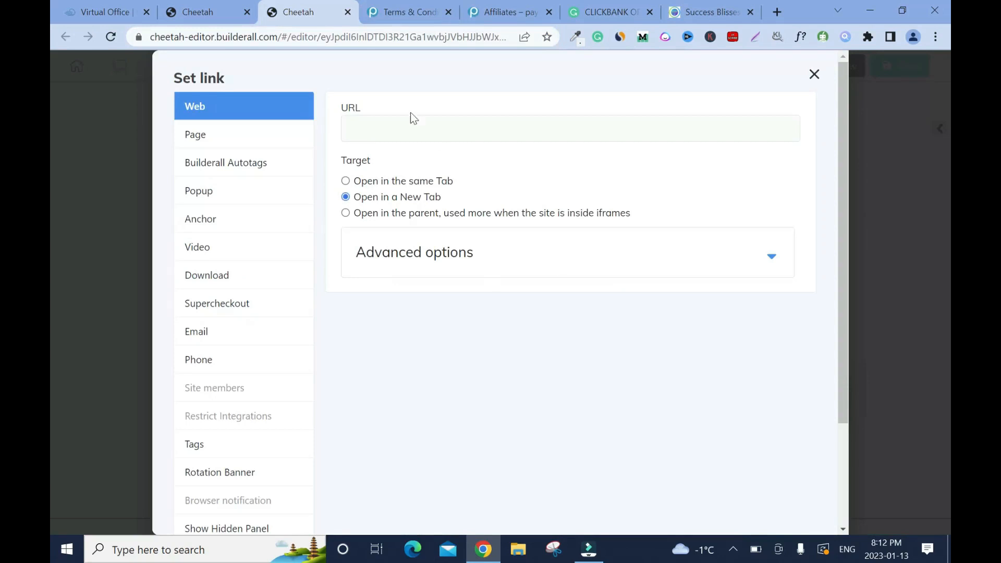
pyautogui.rightClick(406, 130)
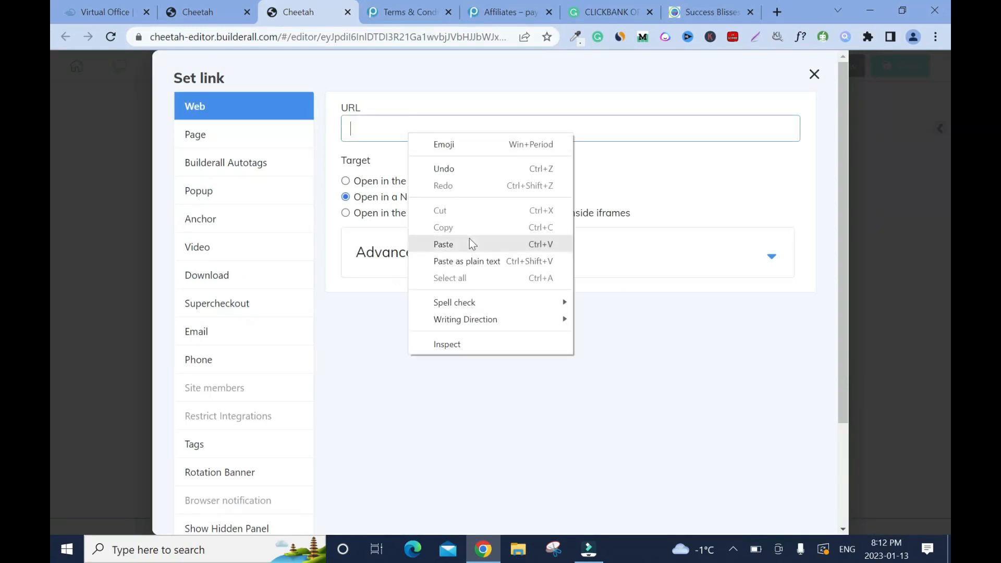
pyautogui.click(469, 242)
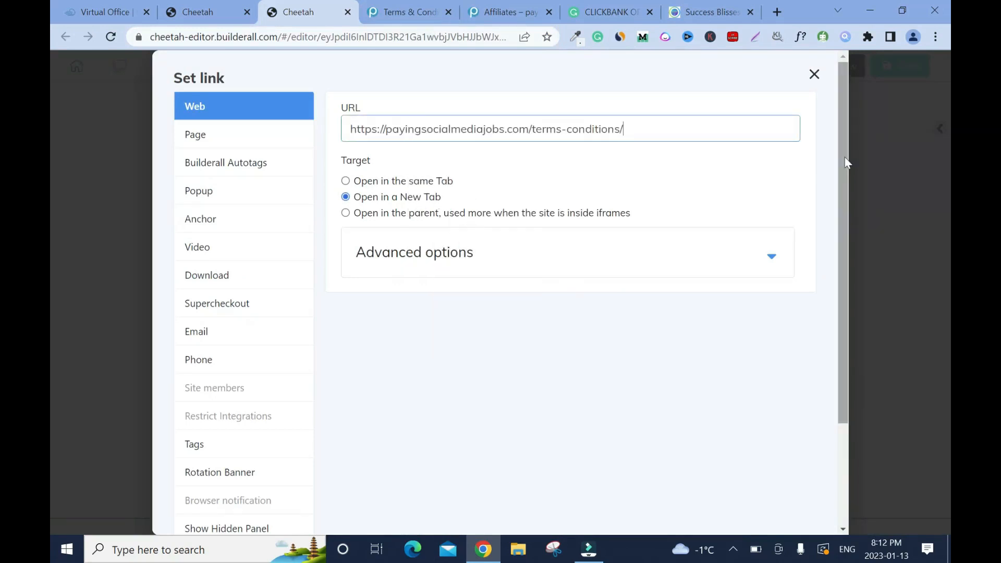
pyautogui.moveTo(845, 158); pyautogui.dragTo(843, 313)
pyautogui.click(787, 499)
# Open the offer's Privacy Policy page from the Job Quiz page's footer and copy its web address.
pyautogui.click(392, 13)
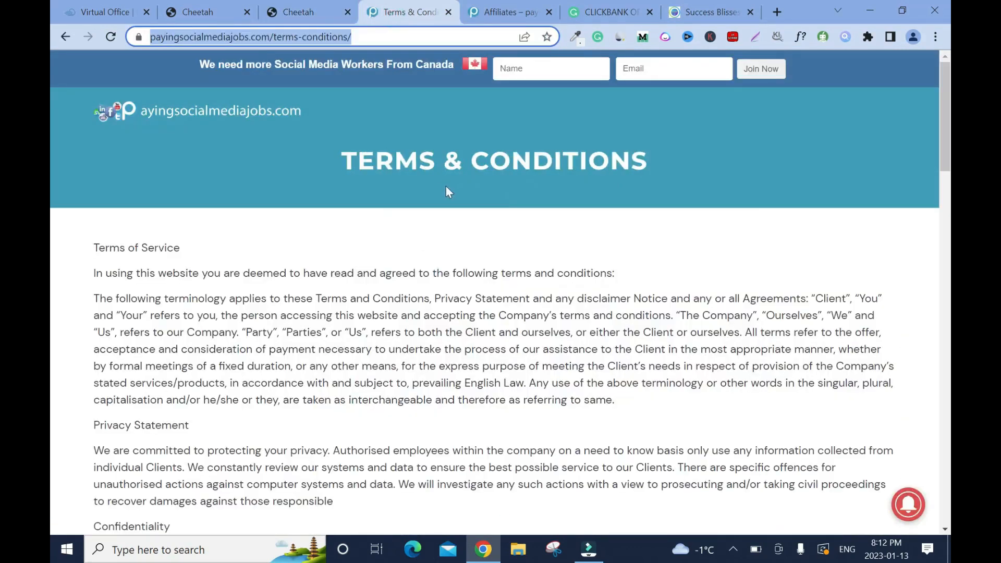
pyautogui.click(66, 37)
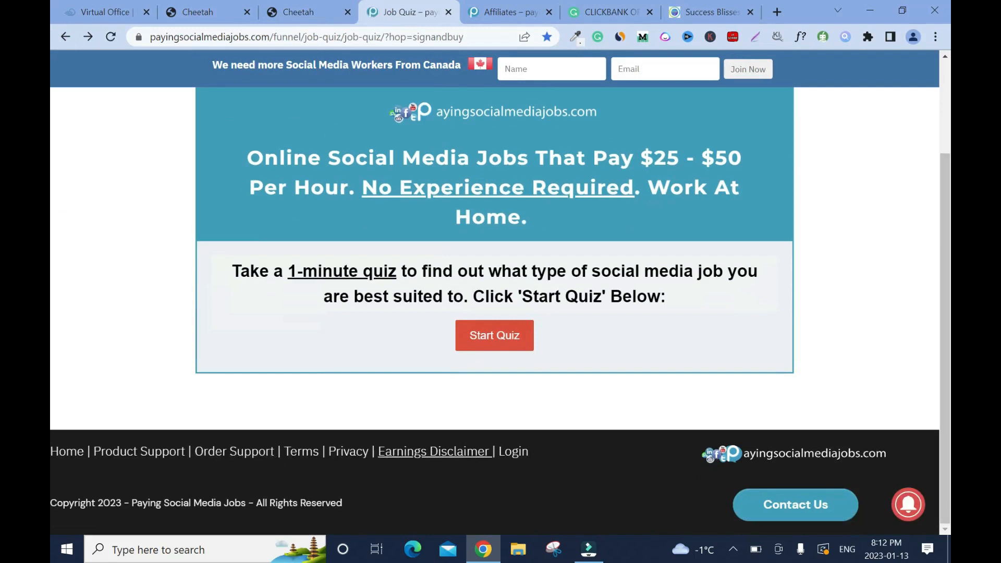
pyautogui.click(348, 451)
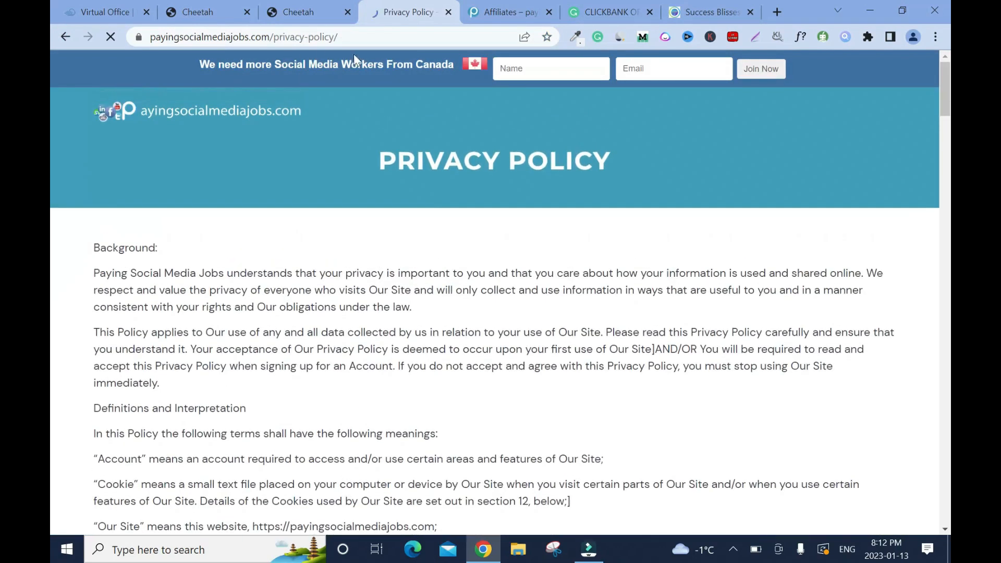
pyautogui.click(137, 45)
pyautogui.rightClick(196, 33)
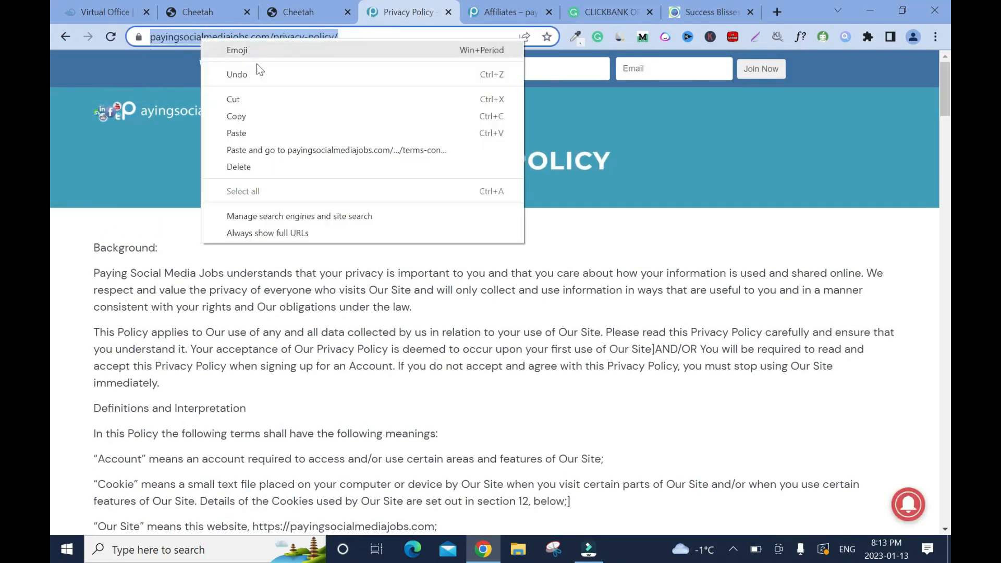
pyautogui.click(265, 116)
pyautogui.click(308, 13)
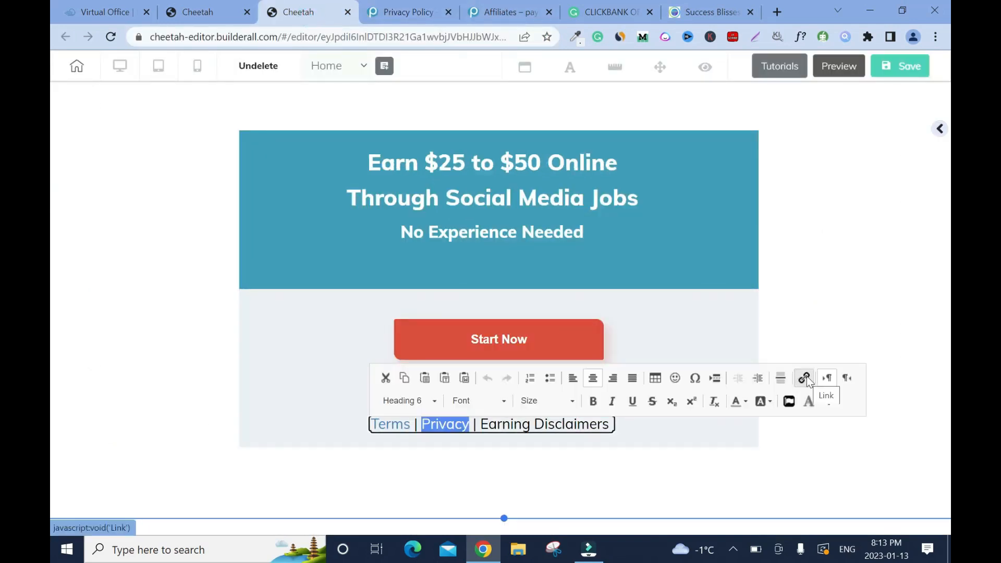
pyautogui.click(803, 377)
pyautogui.rightClick(401, 122)
pyautogui.click(469, 233)
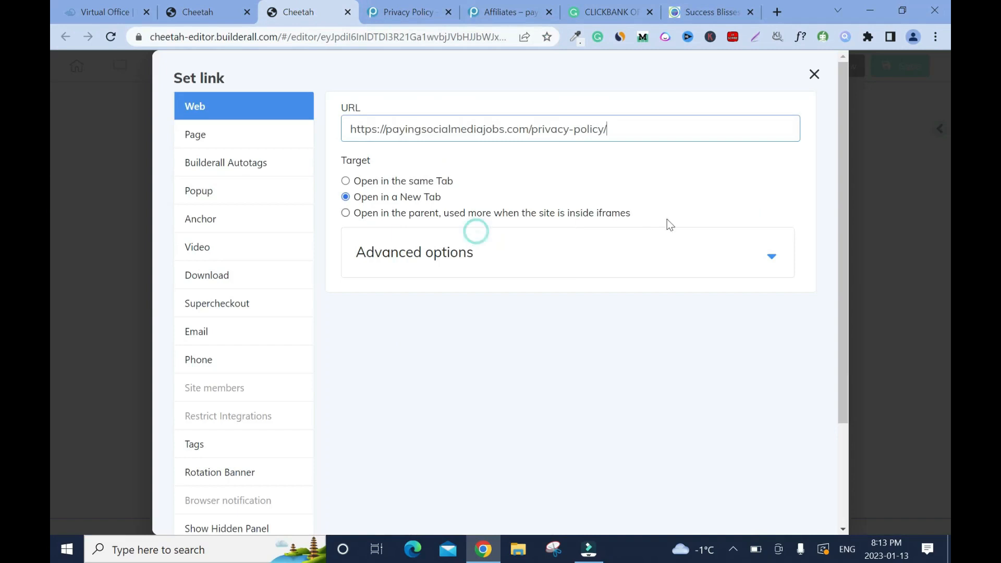
pyautogui.scroll(-3, 813, 469)
pyautogui.click(776, 498)
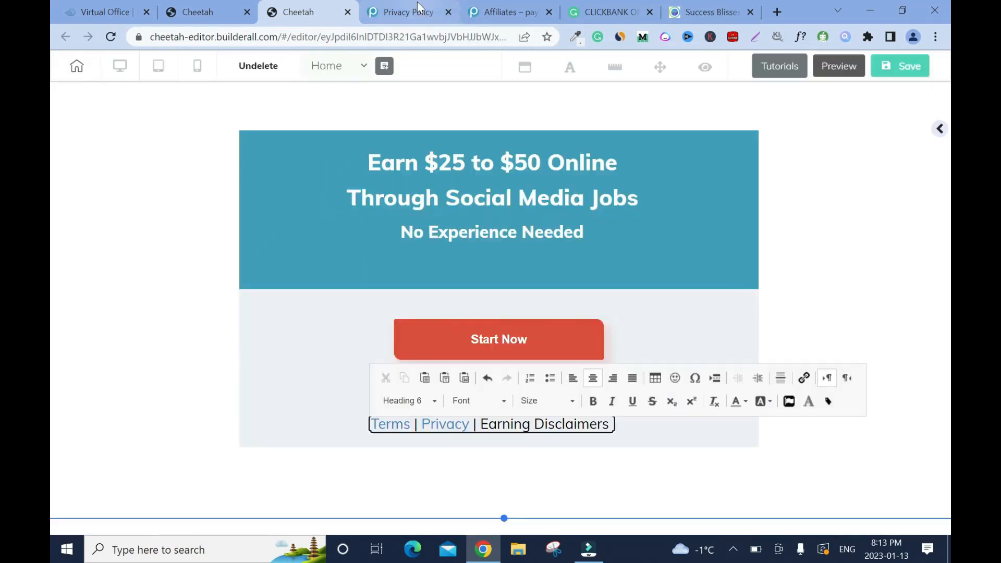
# Open the offer's Earnings Disclaimer page from the Job Quiz page's footer and copy its web address.
pyautogui.click(417, 3)
pyautogui.click(67, 37)
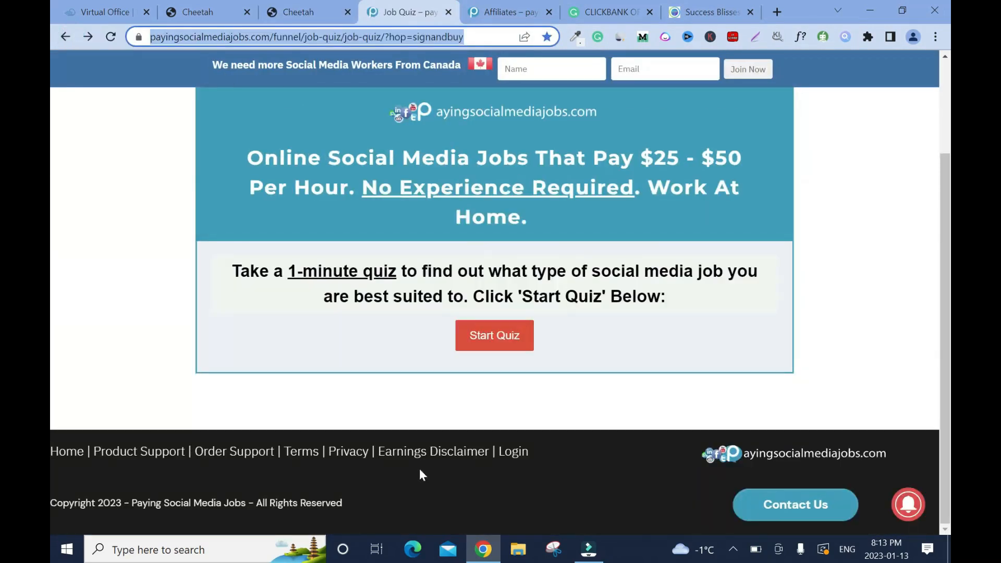
pyautogui.click(423, 451)
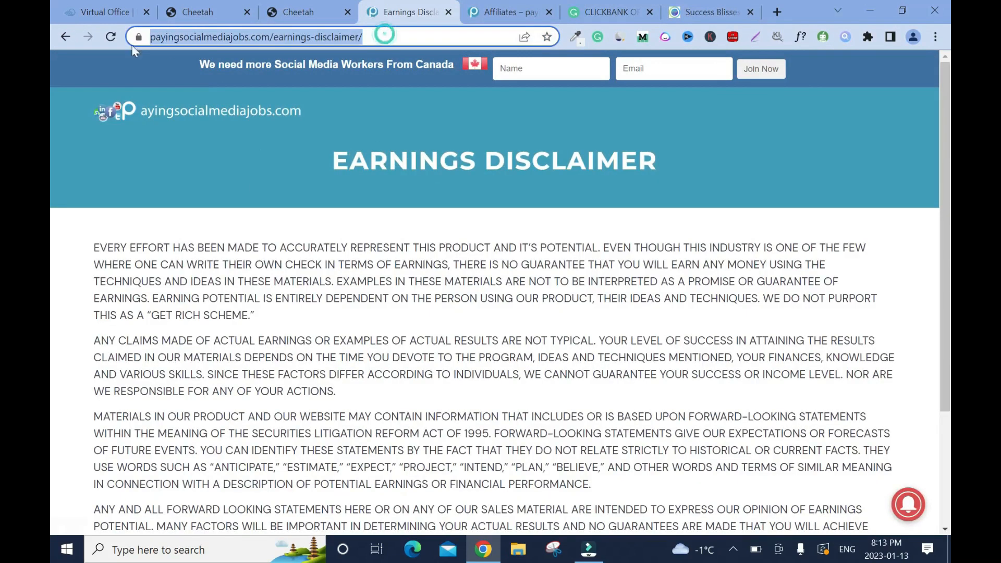
pyautogui.rightClick(202, 37)
pyautogui.click(277, 115)
# Link the footer text "Earning Disclaimers" to the copied payingsocialmediajobs.com/earnings-disclaimer/ address, opening in a new tab.
pyautogui.click(300, 14)
pyautogui.moveTo(478, 424); pyautogui.dragTo(610, 423)
pyautogui.click(803, 377)
pyautogui.rightClick(421, 132)
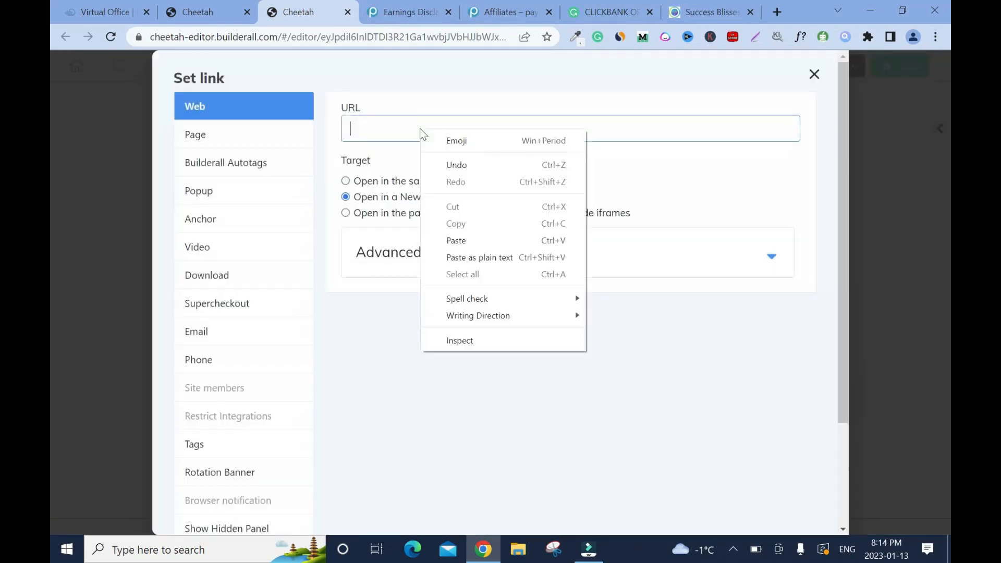
pyautogui.click(492, 240)
pyautogui.scroll(-3, 662, 376)
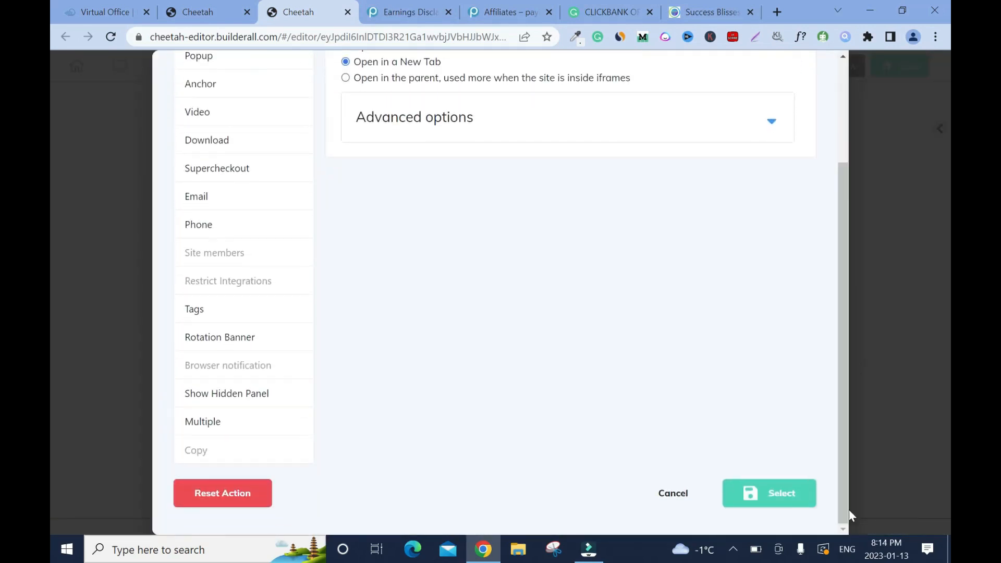
pyautogui.click(790, 494)
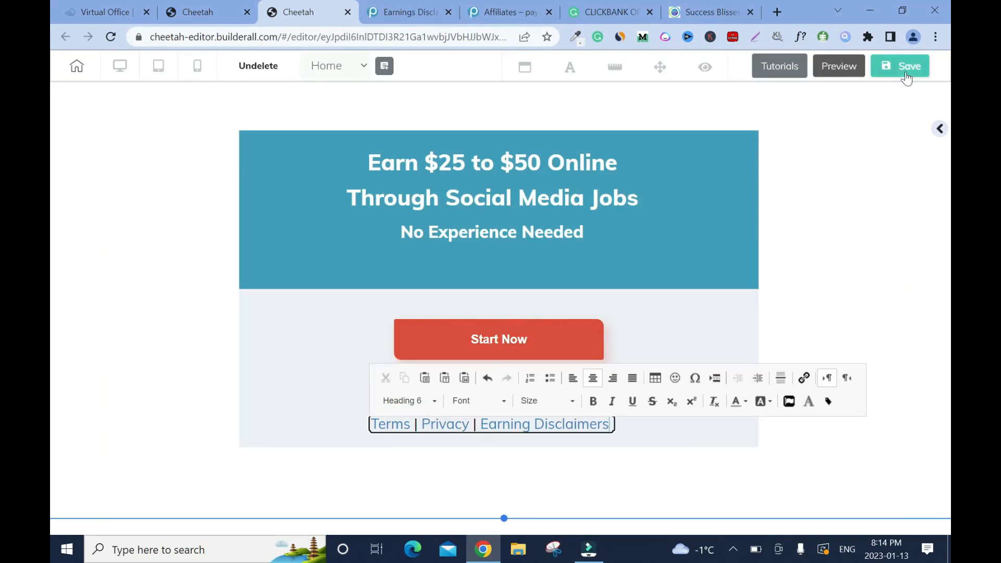
# Save the Home page with its linked footer and publish the site.
pyautogui.click(903, 75)
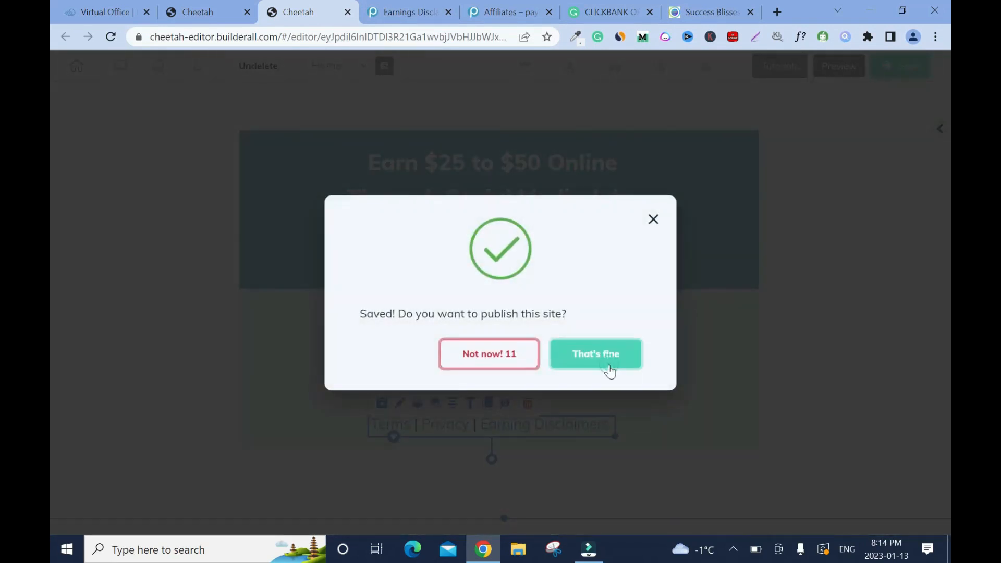
pyautogui.click(609, 370)
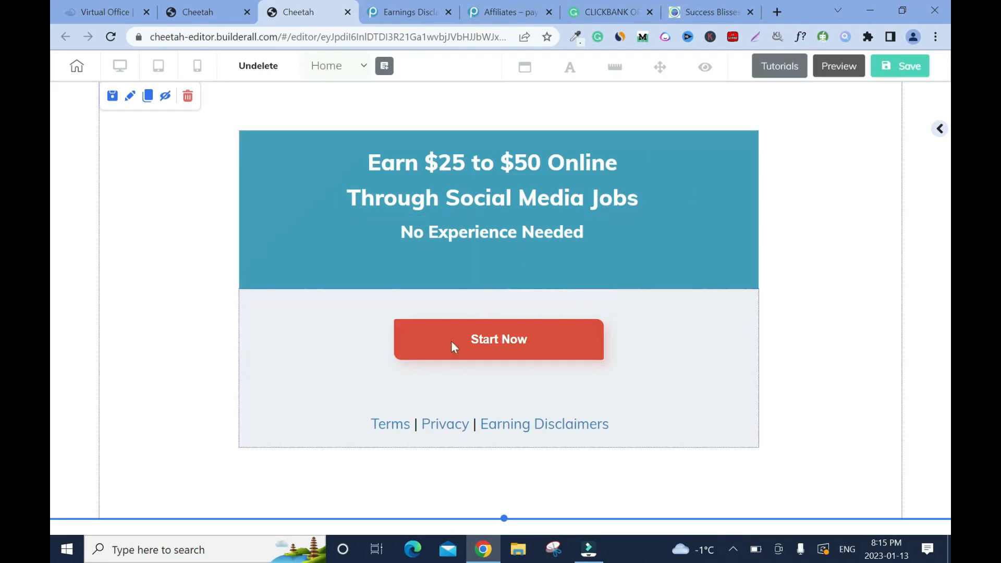
# Compare the Home page's headline, Start Now button and footer with the original Job Quiz page.
pyautogui.click(519, 329)
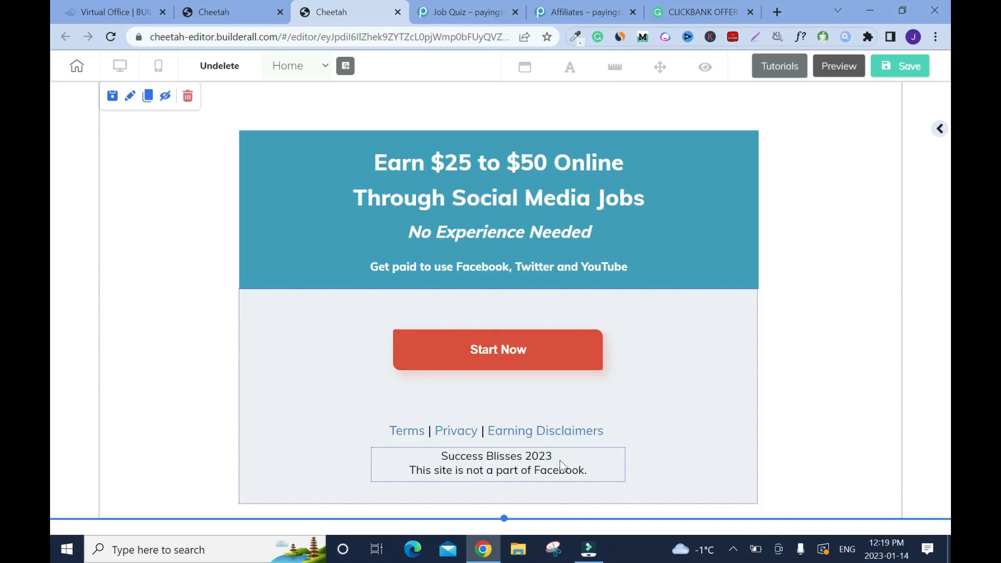
pyautogui.hotkey('ctrl', 'Tab')
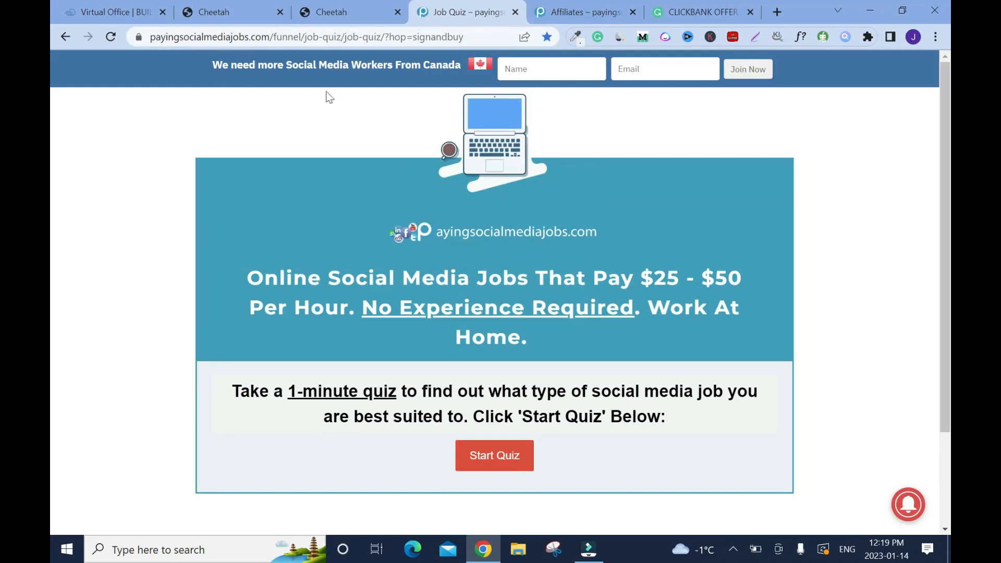
pyautogui.click(327, 13)
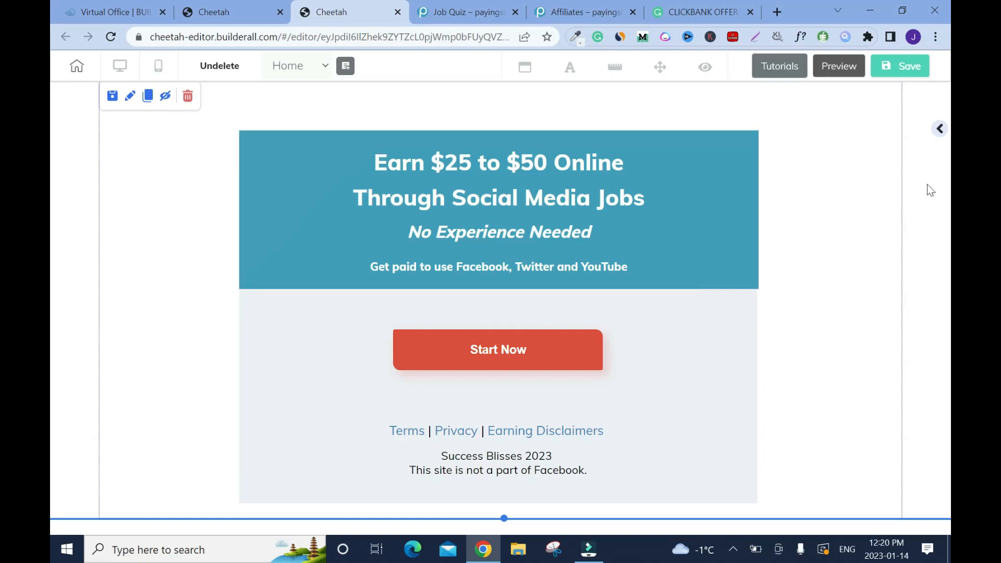
# Open MailingBoss from the Builderall office and start a new subscriber list.
pyautogui.click(106, 12)
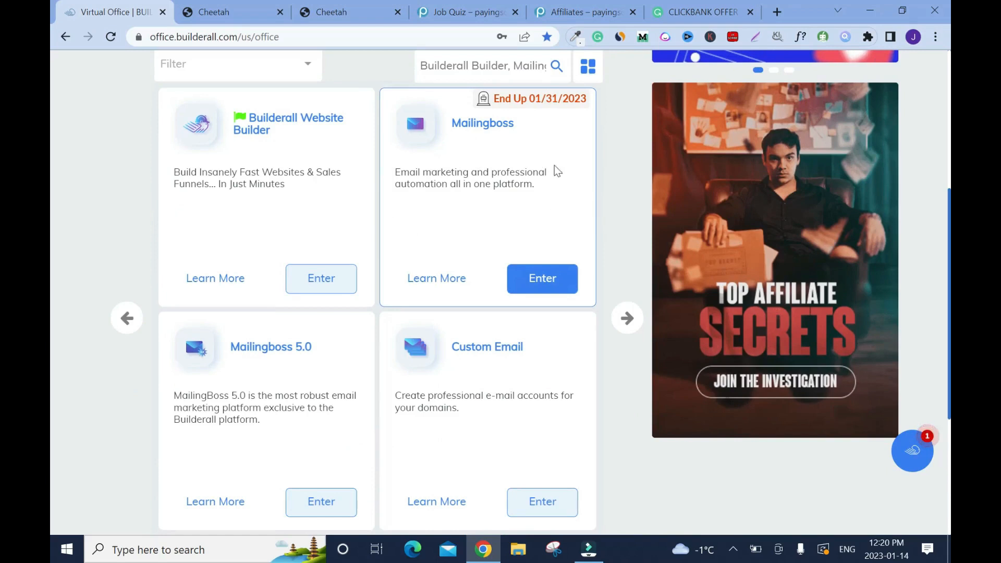
pyautogui.scroll(-2, 279, 430)
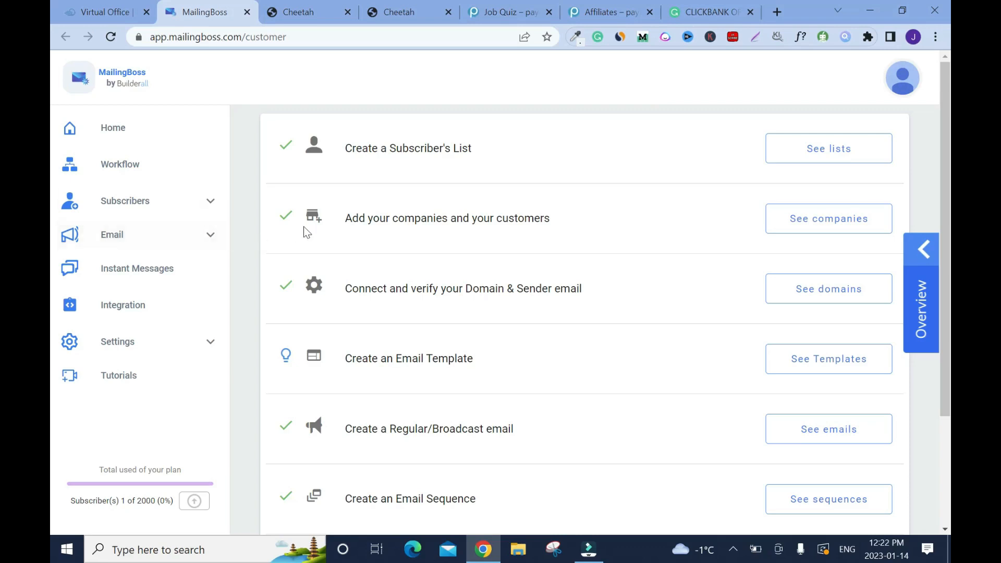
pyautogui.click(212, 203)
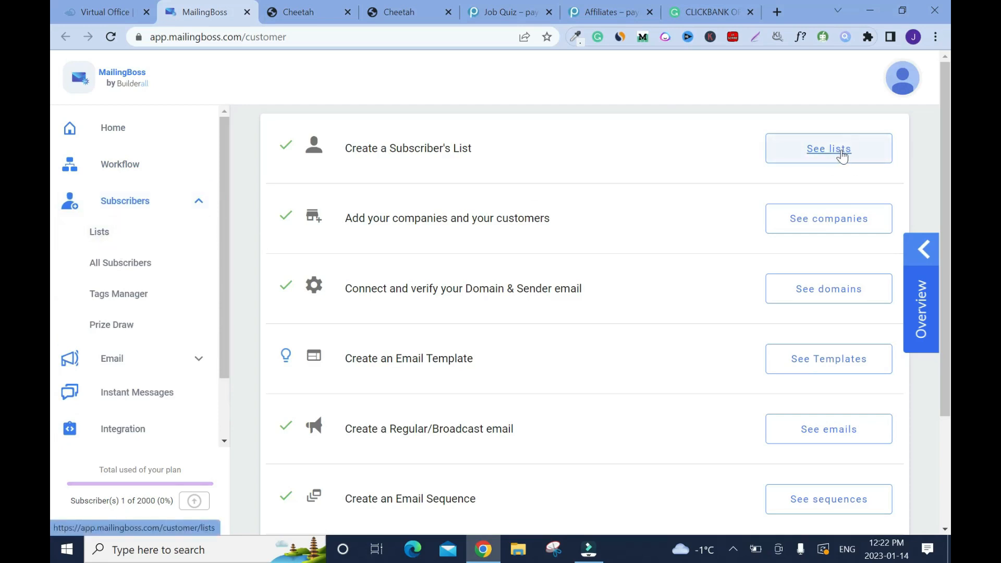
pyautogui.click(118, 233)
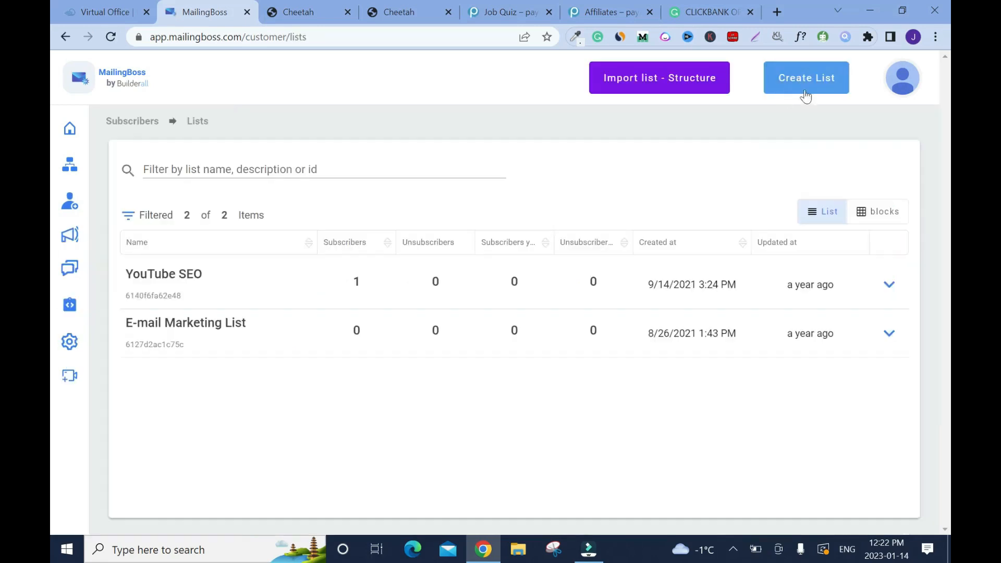
pyautogui.click(65, 37)
pyautogui.click(823, 159)
pyautogui.click(797, 82)
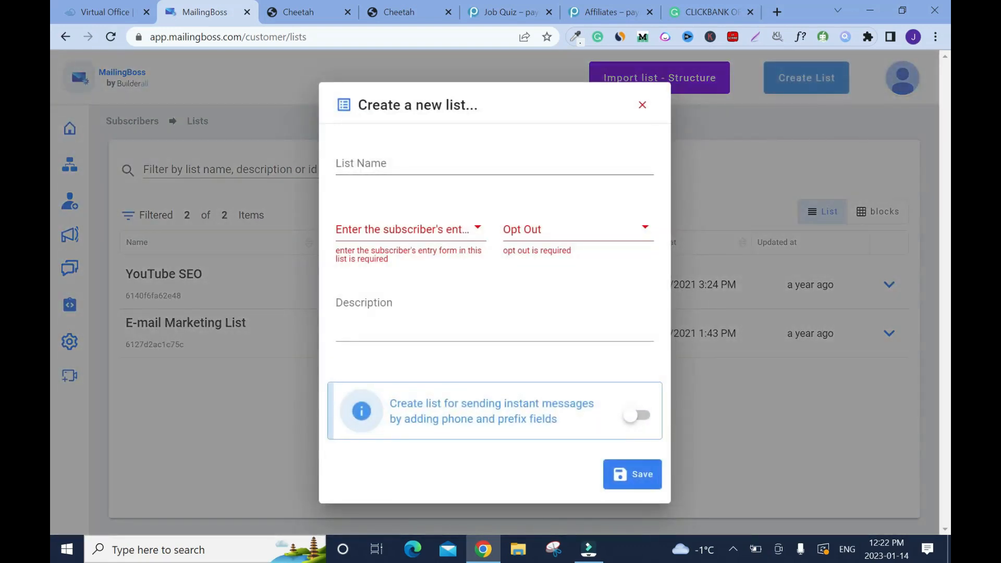
# Save the list as "Social Media Jobs" with Single entry form, Single opt-out and the description "Get paid to use Facebook, Twitter and YouTube".
pyautogui.click(391, 164)
pyautogui.write('Social Media Jobs')
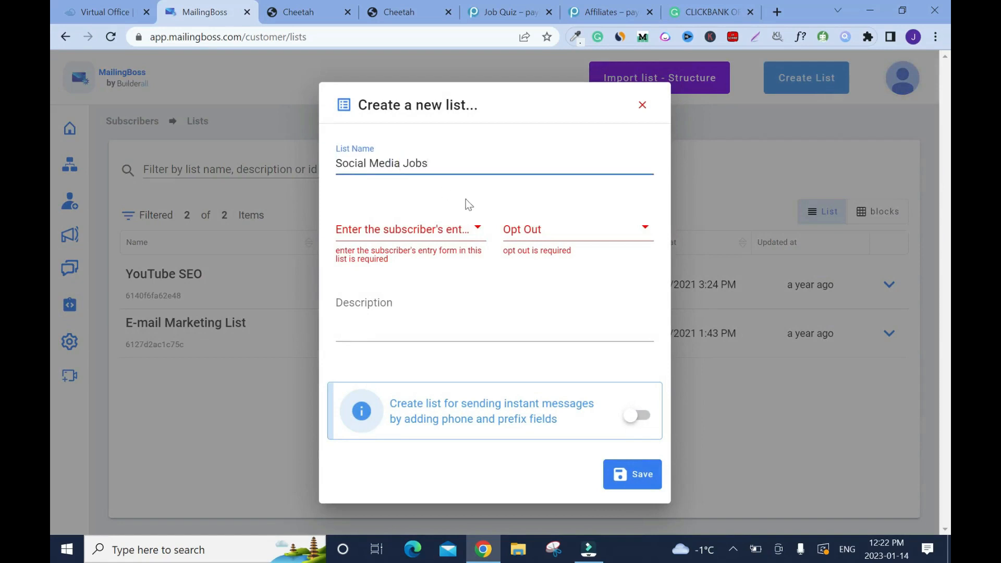
pyautogui.click(476, 229)
pyautogui.click(475, 225)
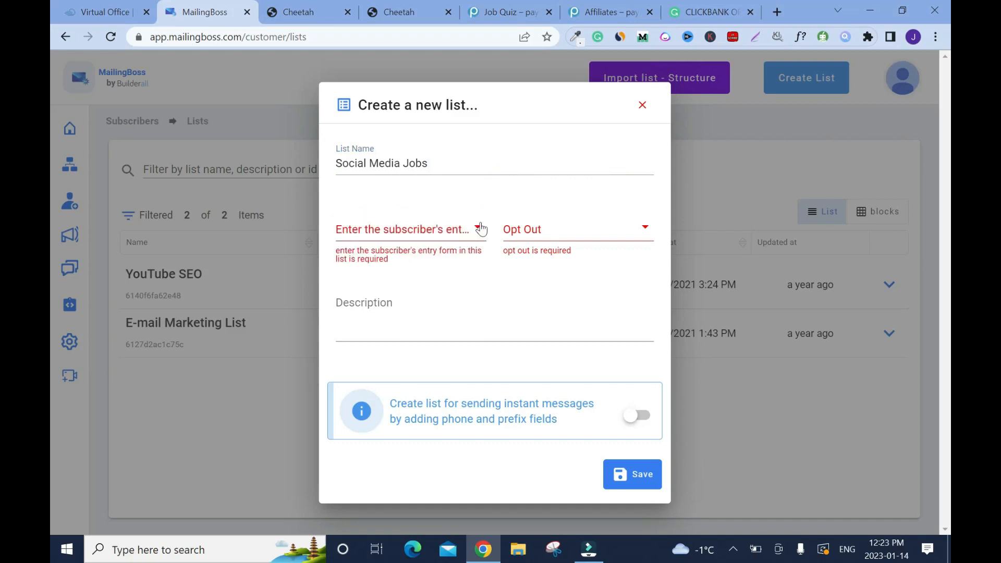
pyautogui.click(475, 228)
pyautogui.click(397, 274)
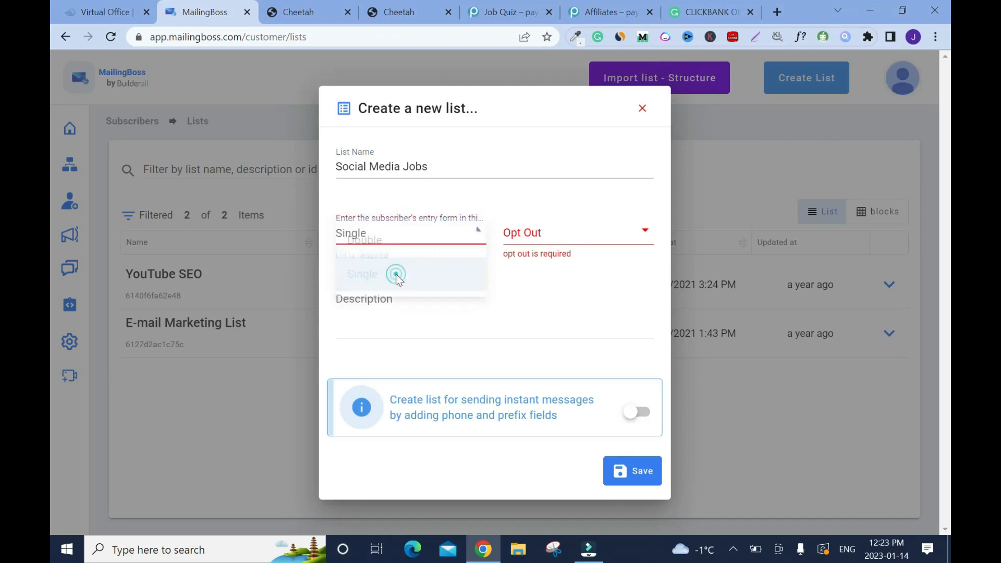
pyautogui.click(640, 234)
pyautogui.click(546, 282)
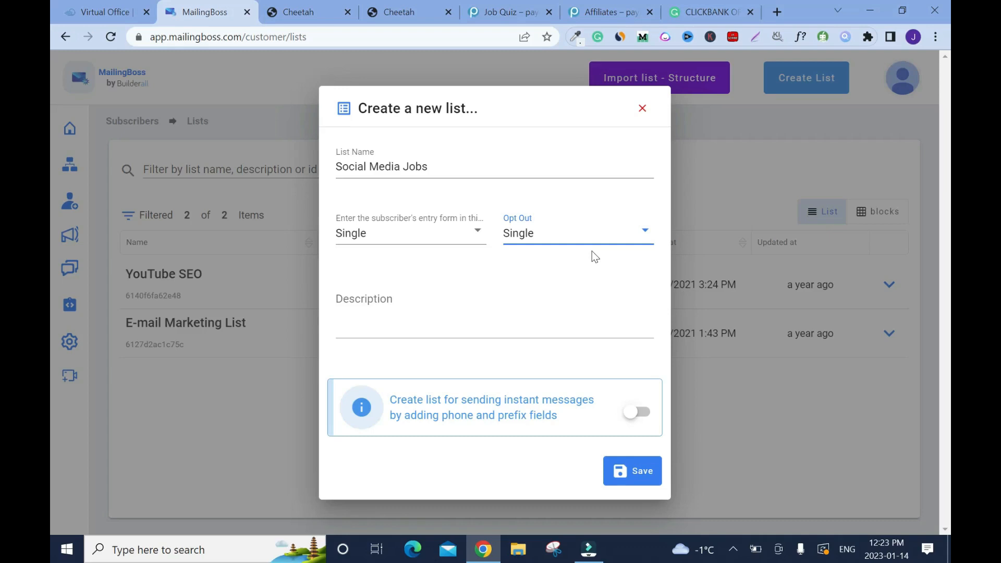
pyautogui.click(412, 8)
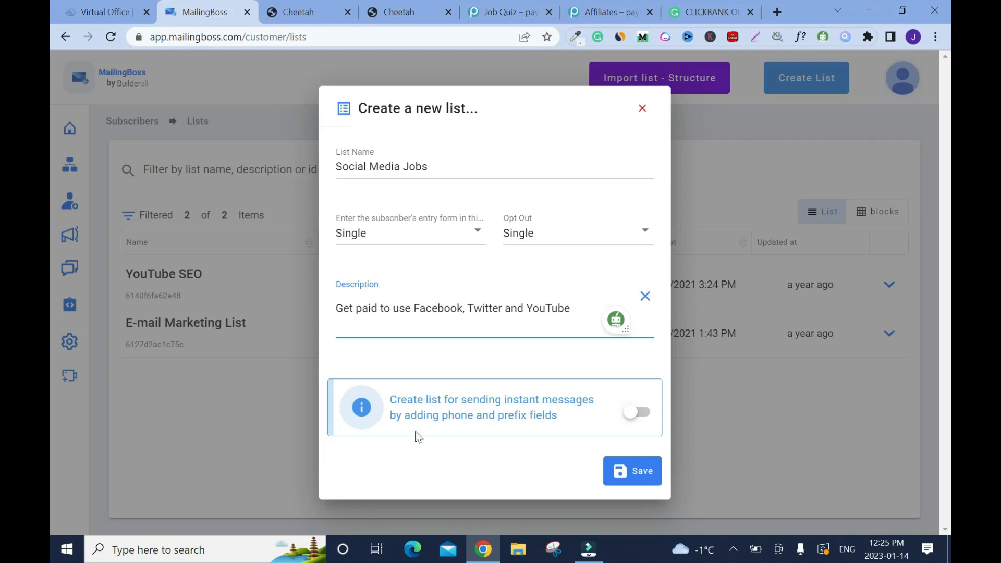
pyautogui.click(648, 474)
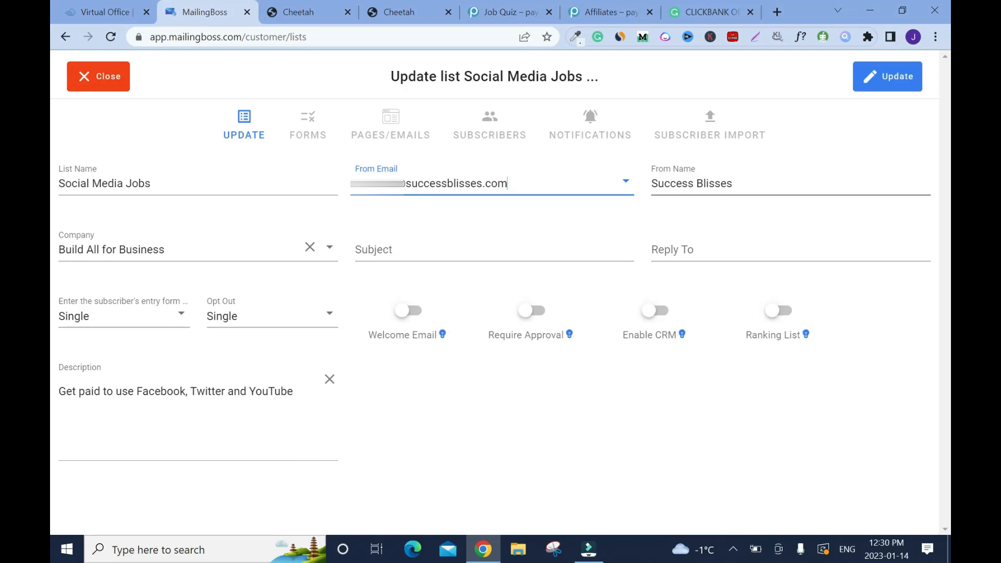
# Set the list's subject to "Social Media Jobs", fill in the reply-to e-mail and update the list.
pyautogui.click(418, 250)
pyautogui.moveTo(152, 184); pyautogui.dragTo(55, 190)
pyautogui.hotkey('ctrl', 'c')
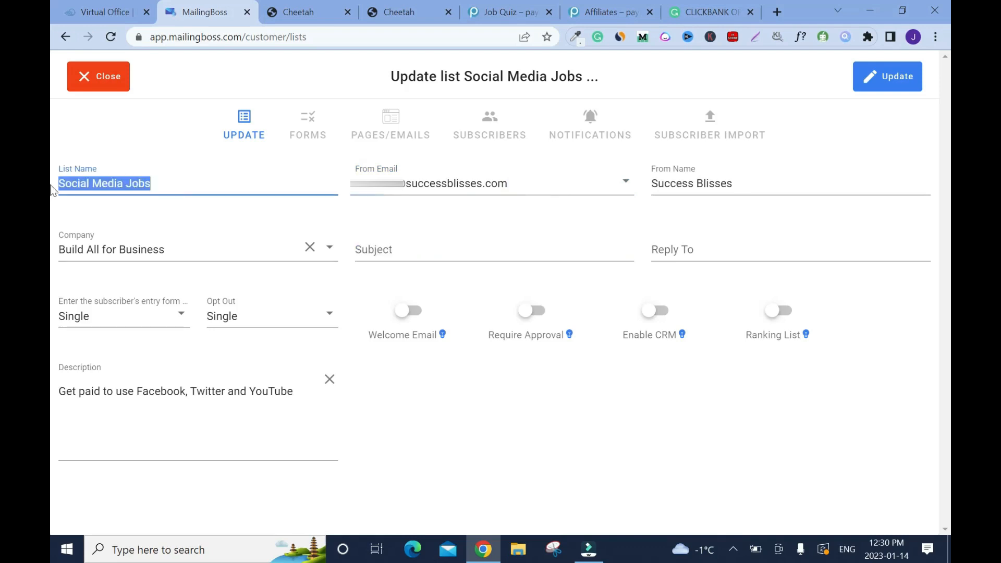
pyautogui.click(391, 254)
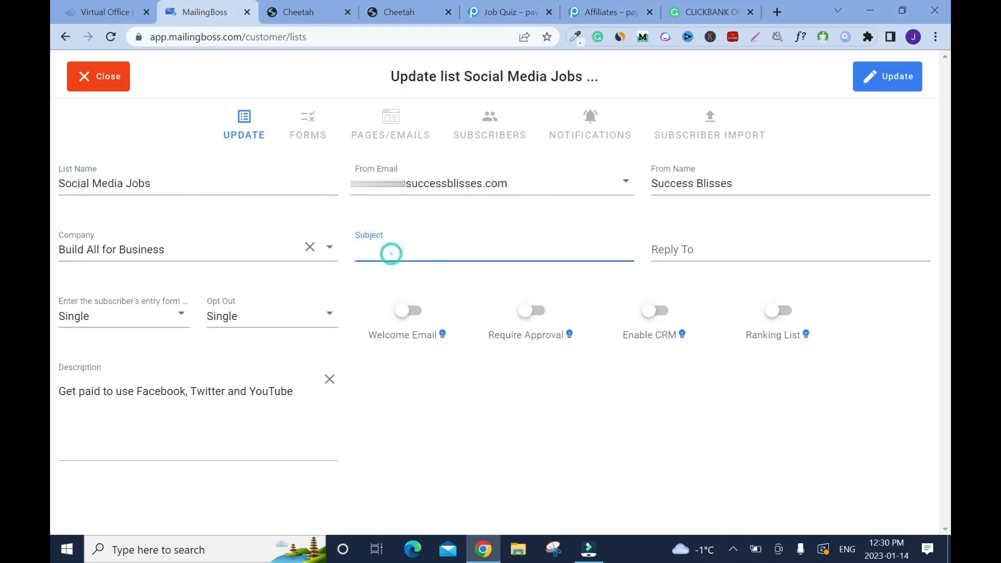
pyautogui.hotkey('ctrl', 'v')
pyautogui.press('Tab')
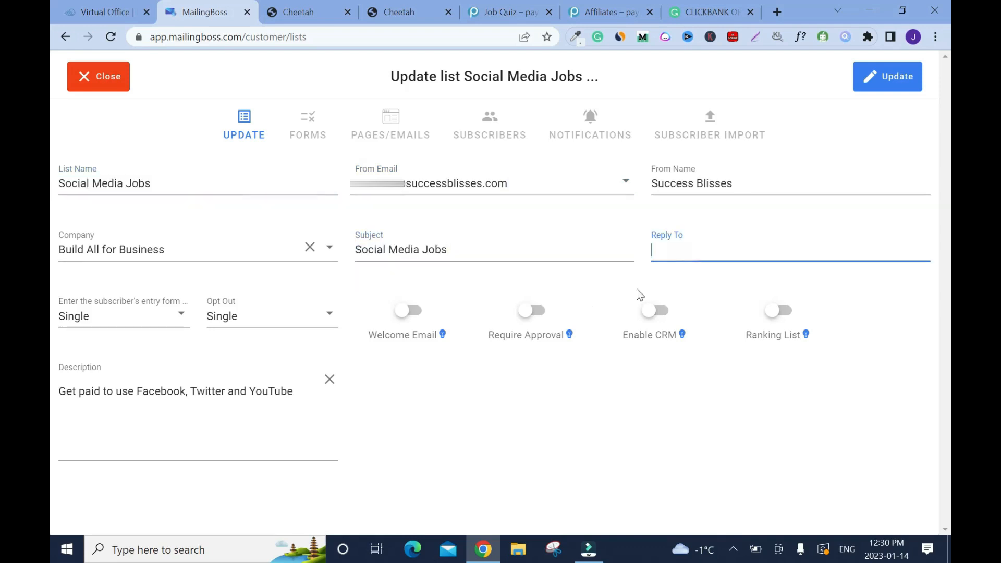
pyautogui.hotkey('ctrl', 'v')
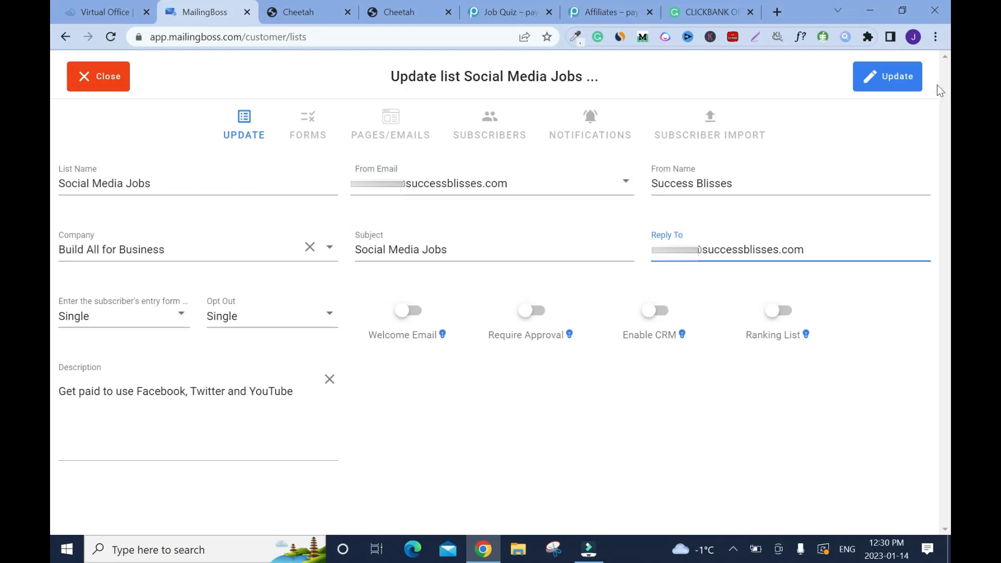
pyautogui.click(888, 76)
pyautogui.click(446, 389)
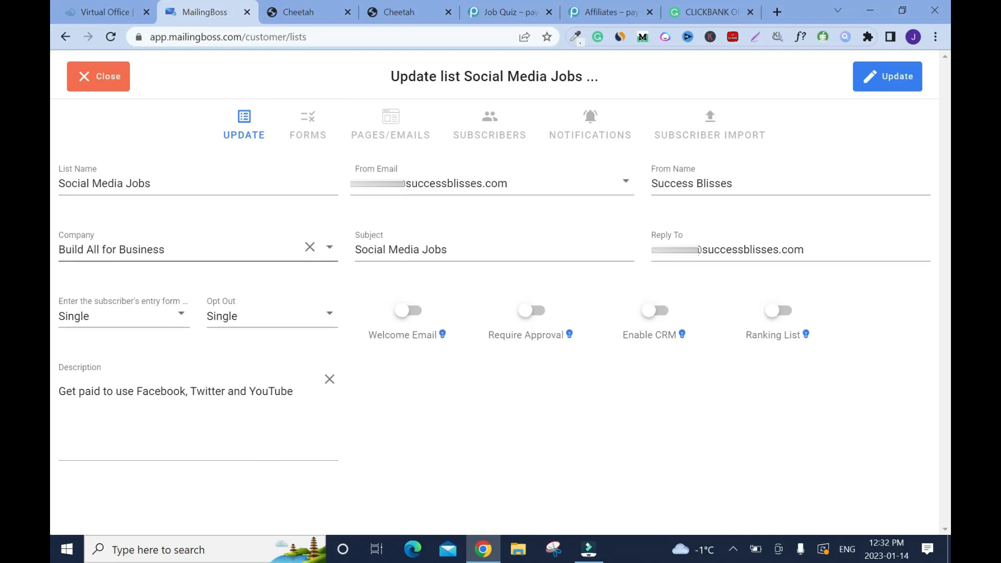
# Move the Name field above the E-mail field in the Social Media Jobs list's default form.
pyautogui.click(234, 249)
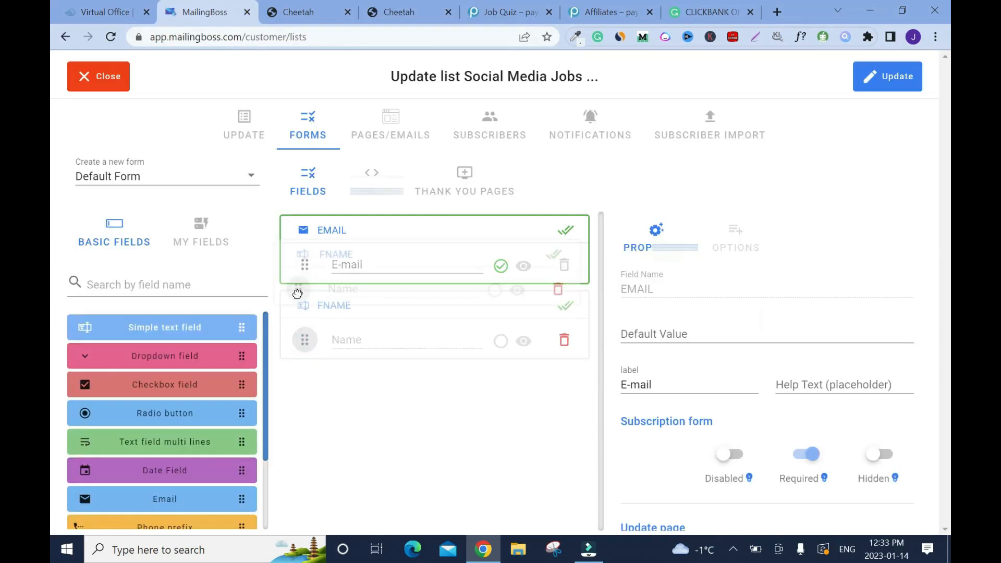
pyautogui.moveTo(297, 294); pyautogui.dragTo(296, 292)
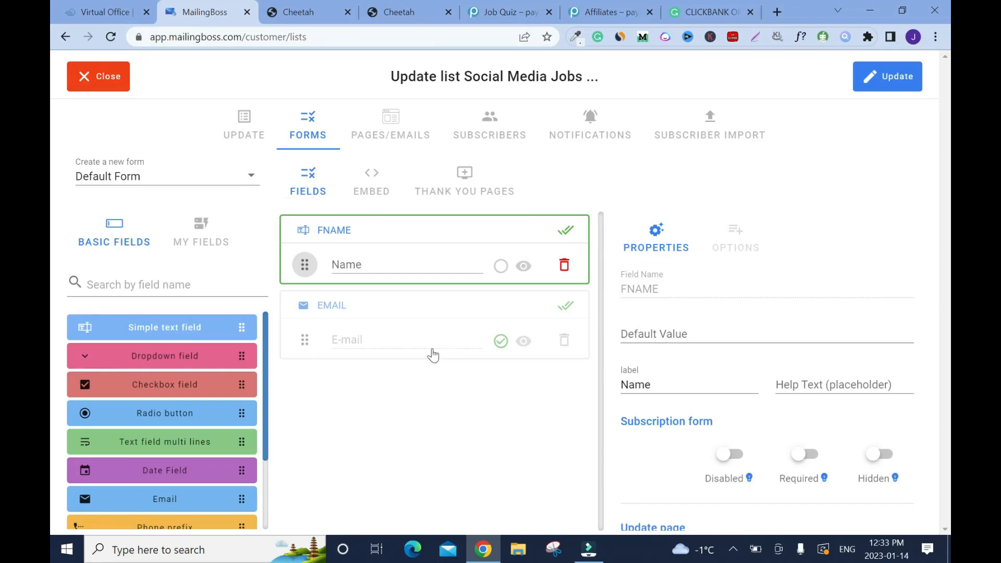
# Delete the Name field from the Social Media Jobs list's default form and update the list.
pyautogui.click(567, 269)
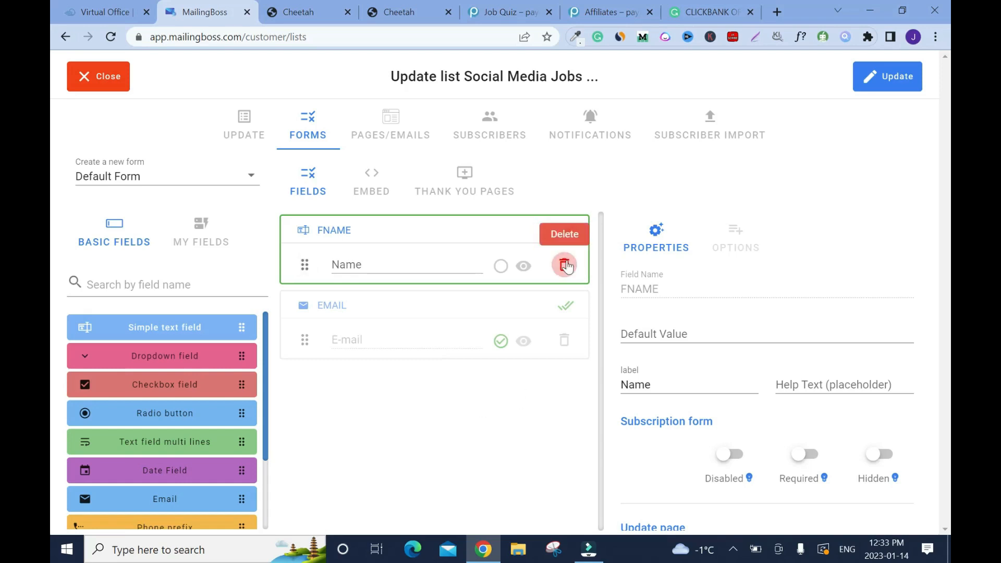
pyautogui.click(571, 266)
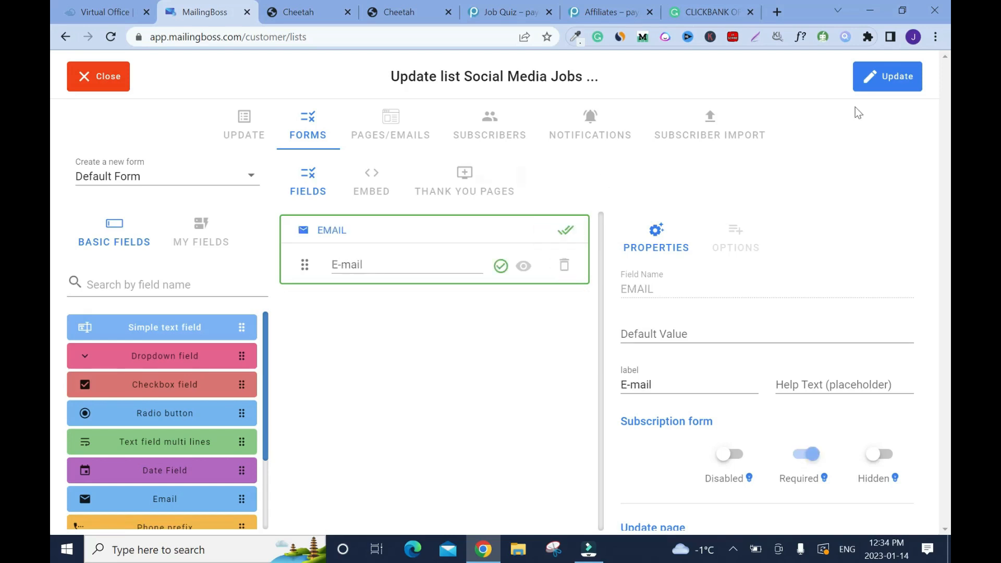
pyautogui.click(881, 77)
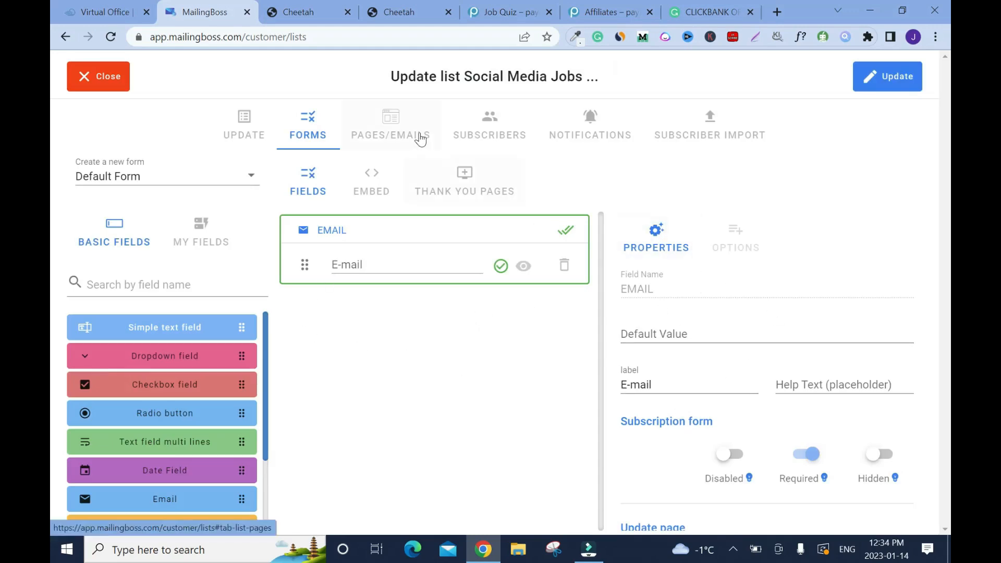
# Review the list's embed codes, thank-you page settings, page and email templates, and subscribers.
pyautogui.click(384, 193)
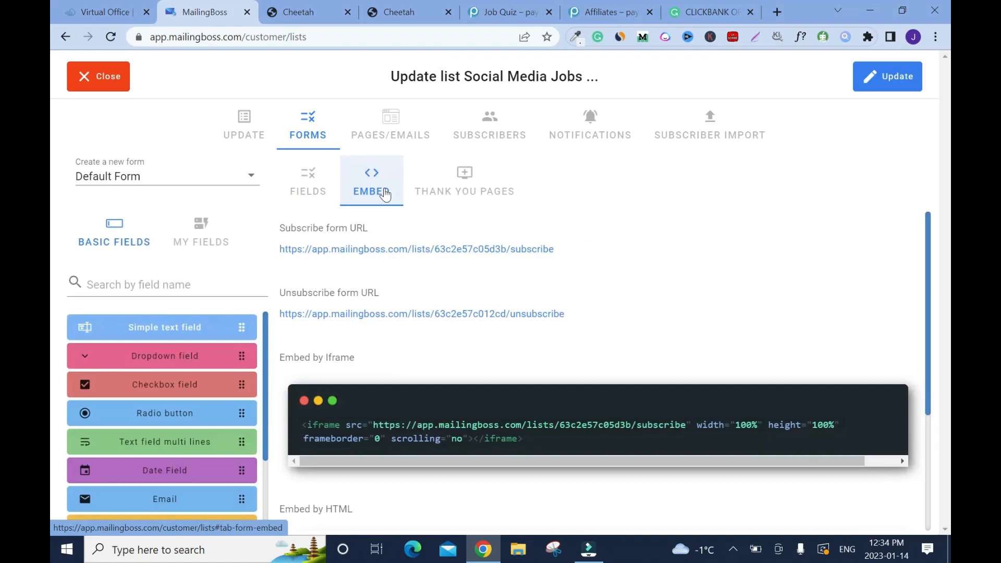
pyautogui.scroll(-4, 938, 365)
pyautogui.scroll(4, 943, 420)
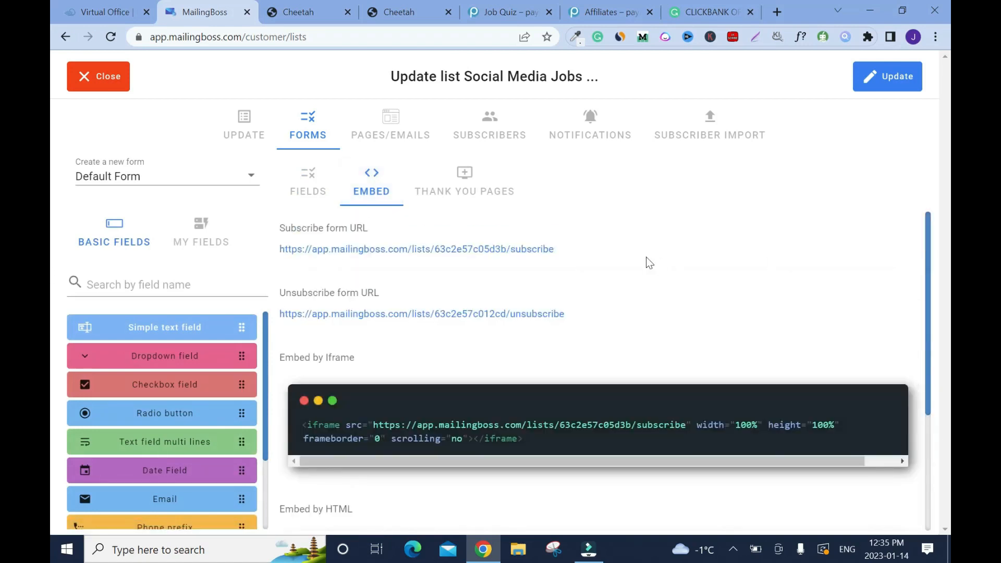
pyautogui.click(480, 198)
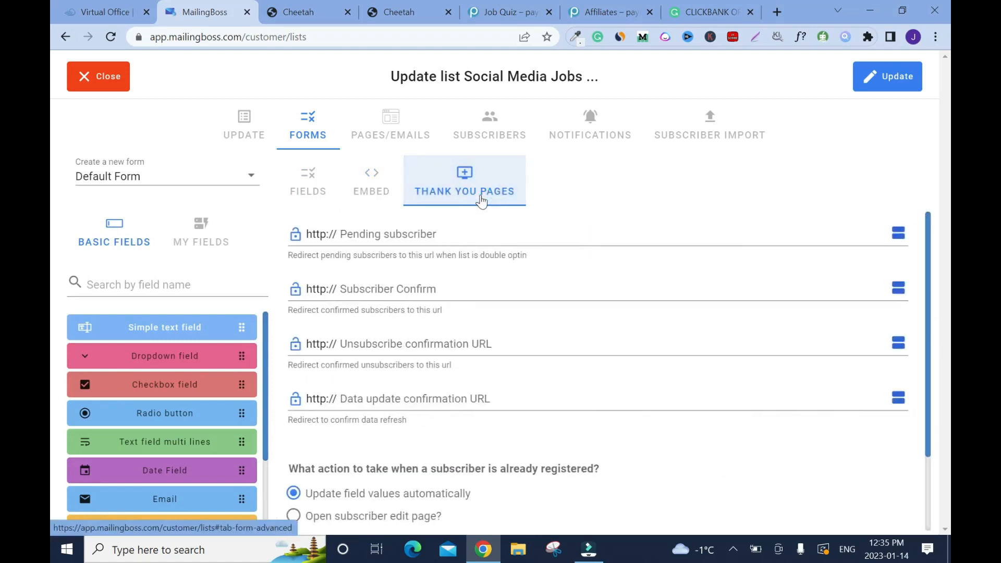
pyautogui.click(308, 191)
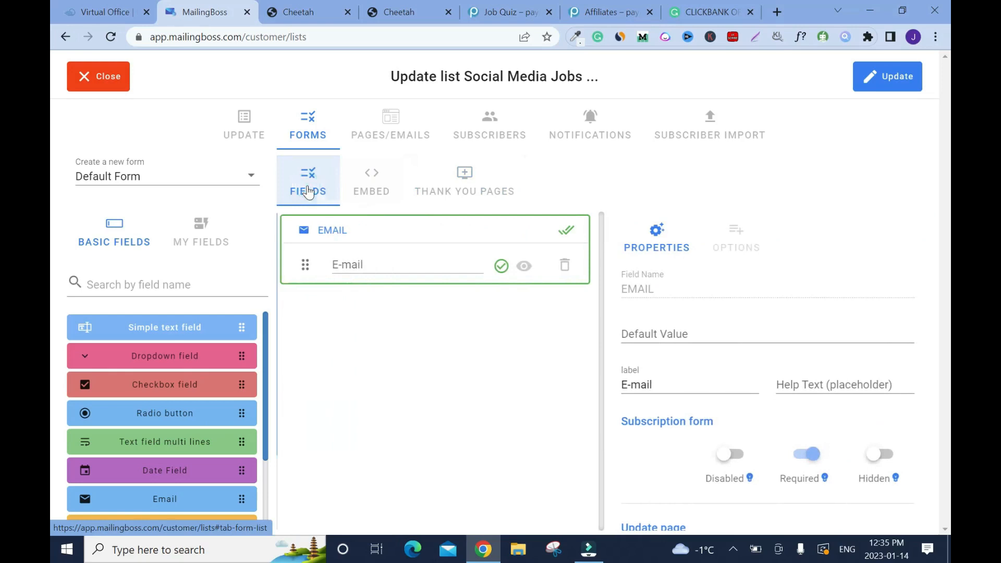
pyautogui.click(410, 134)
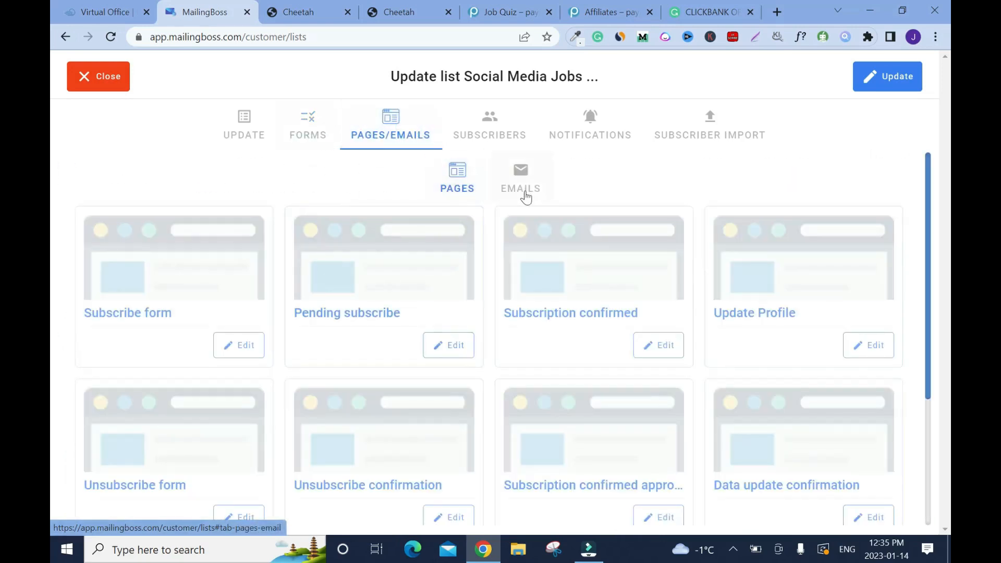
pyautogui.click(523, 189)
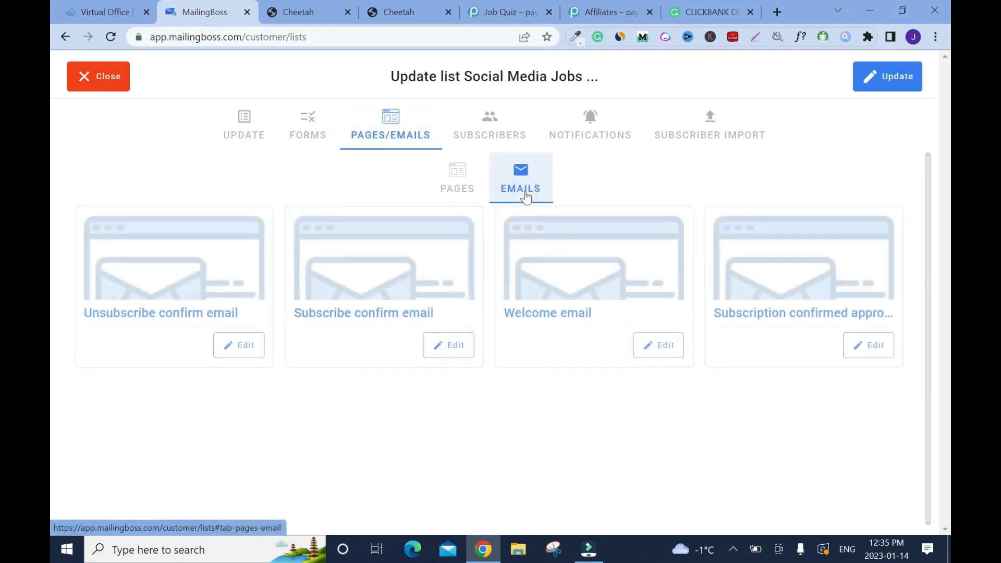
pyautogui.click(454, 185)
pyautogui.click(533, 147)
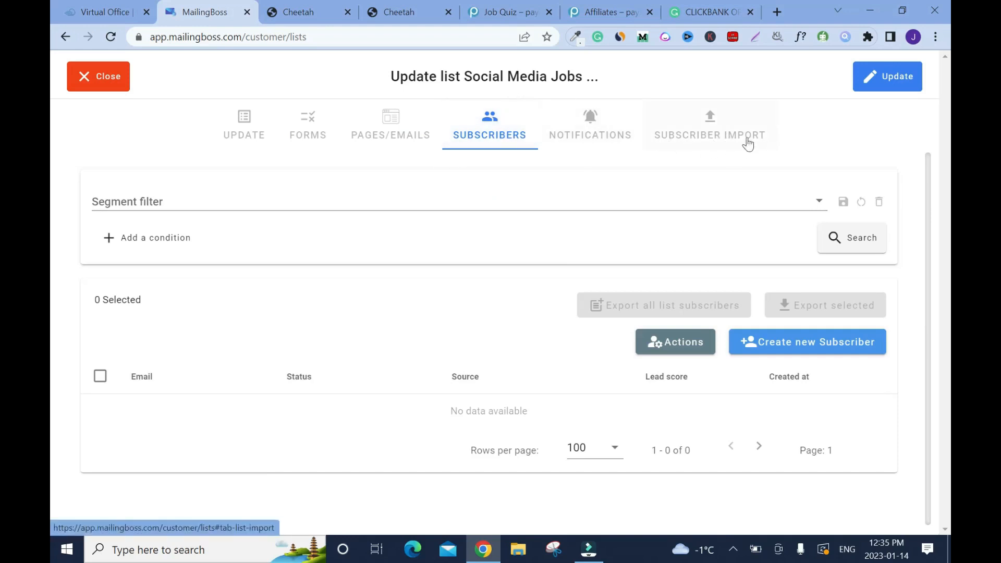
pyautogui.click(310, 134)
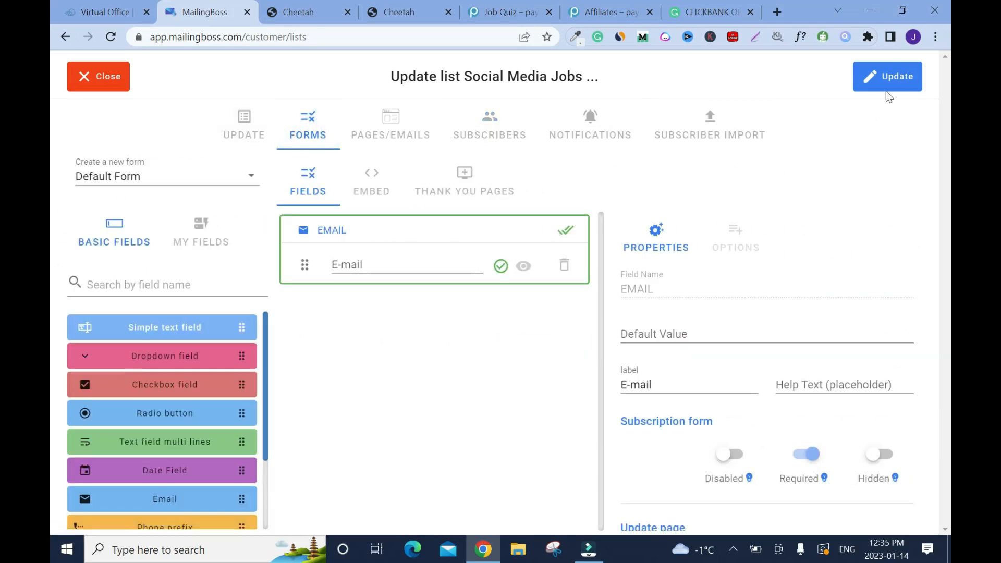
# Update and close the Social Media Jobs list, then close MailingBoss and return to the Builderall page editor.
pyautogui.click(901, 84)
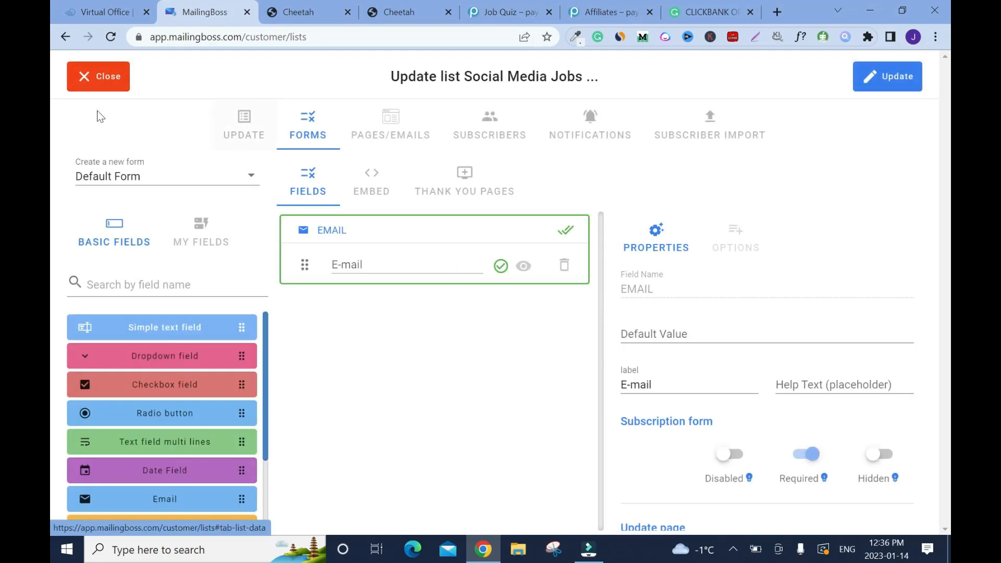
pyautogui.click(85, 79)
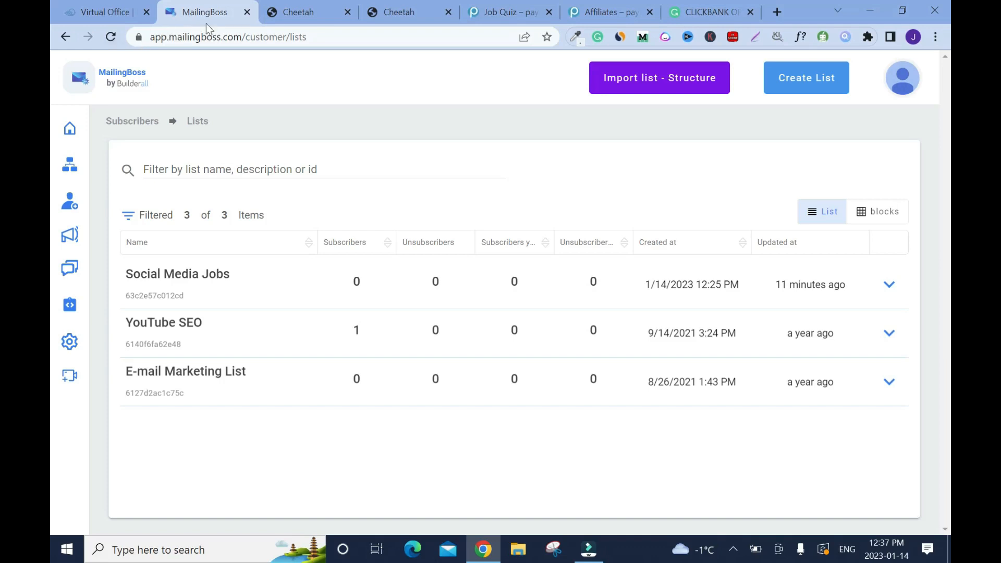
pyautogui.click(247, 12)
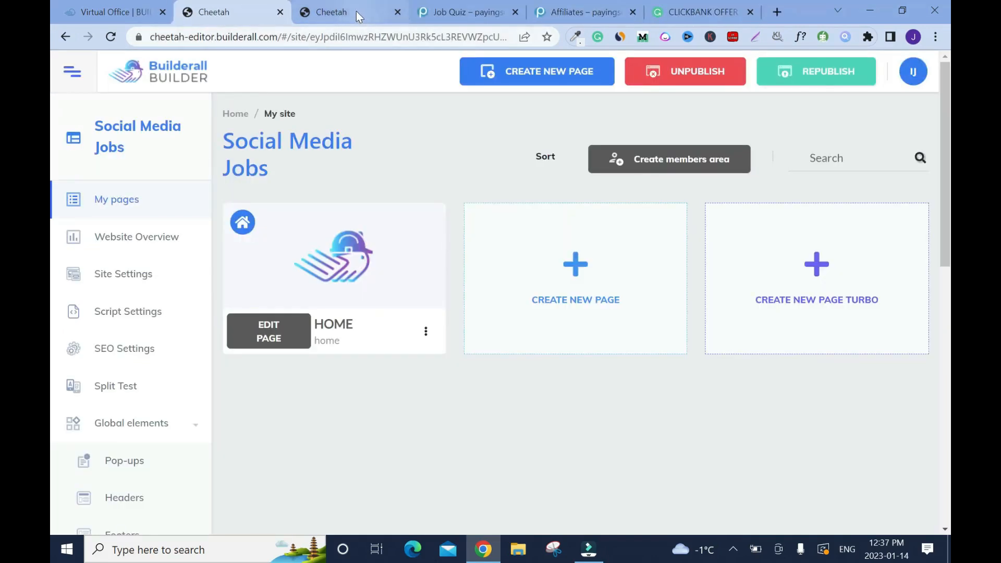
pyautogui.click(358, 15)
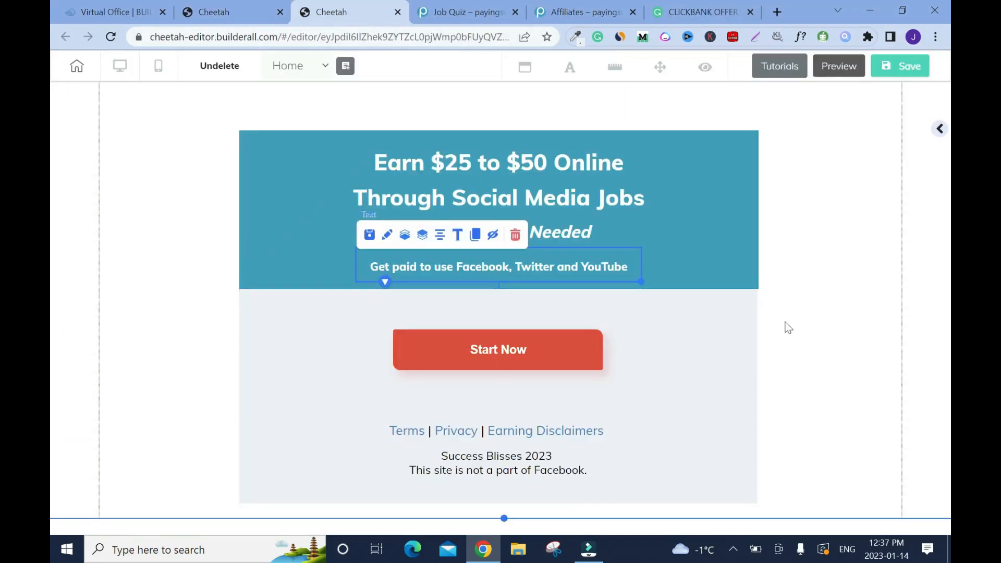
pyautogui.click(536, 347)
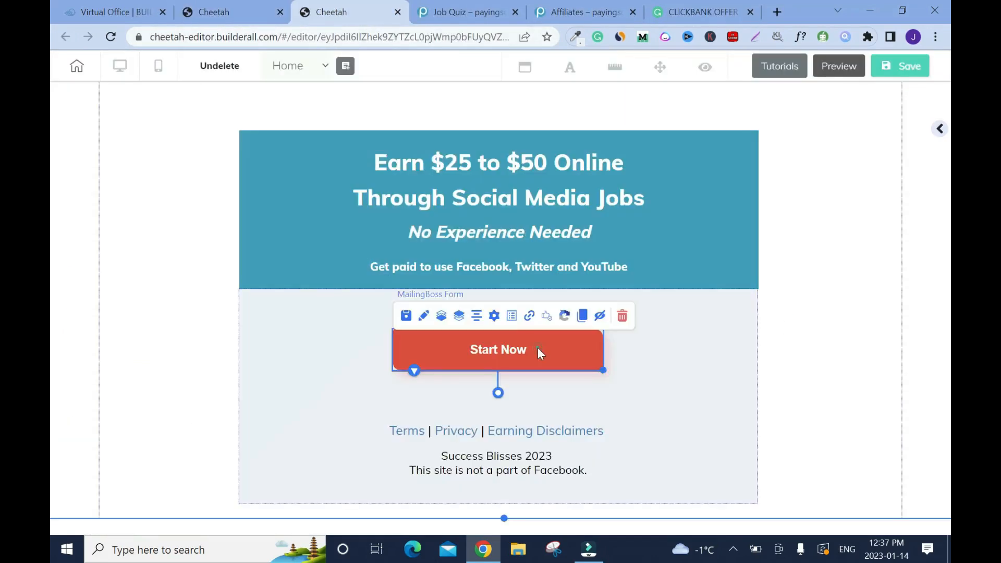
pyautogui.click(494, 316)
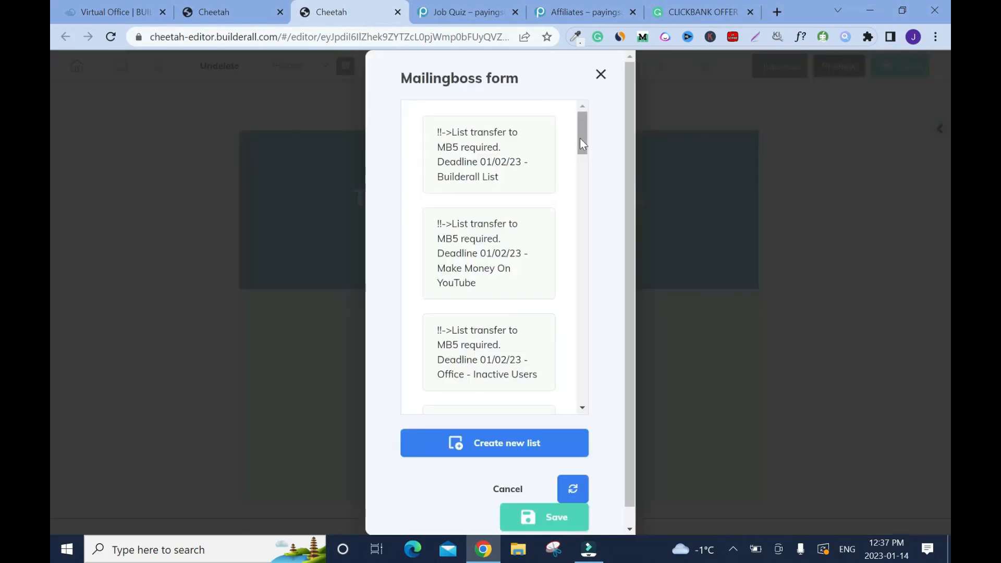
pyautogui.moveTo(580, 133); pyautogui.dragTo(601, 74)
pyautogui.click(601, 75)
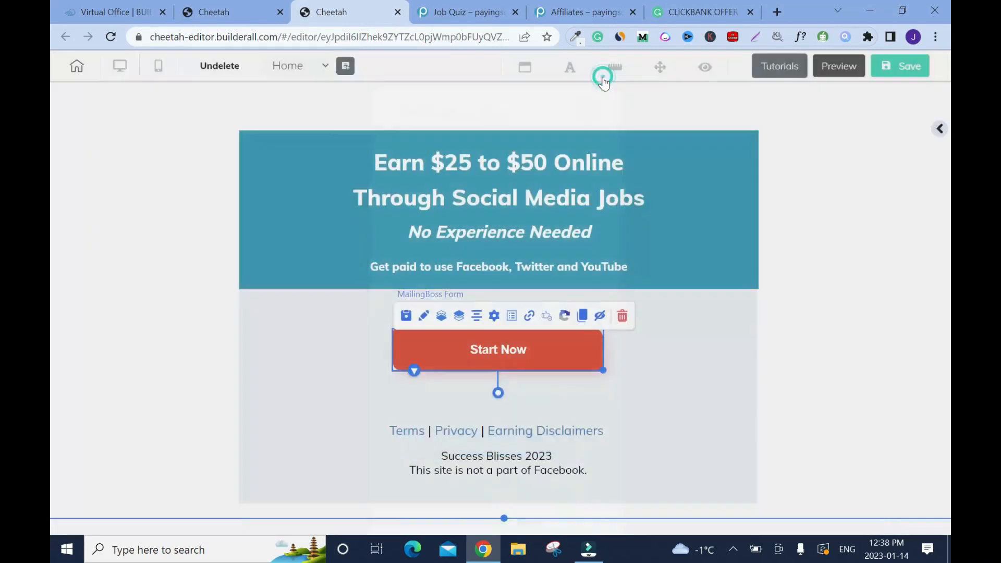
# Reload the page editor and connect the Start Now MailingBoss form to "Default Form / Social Media Jobs".
pyautogui.click(111, 37)
pyautogui.click(567, 116)
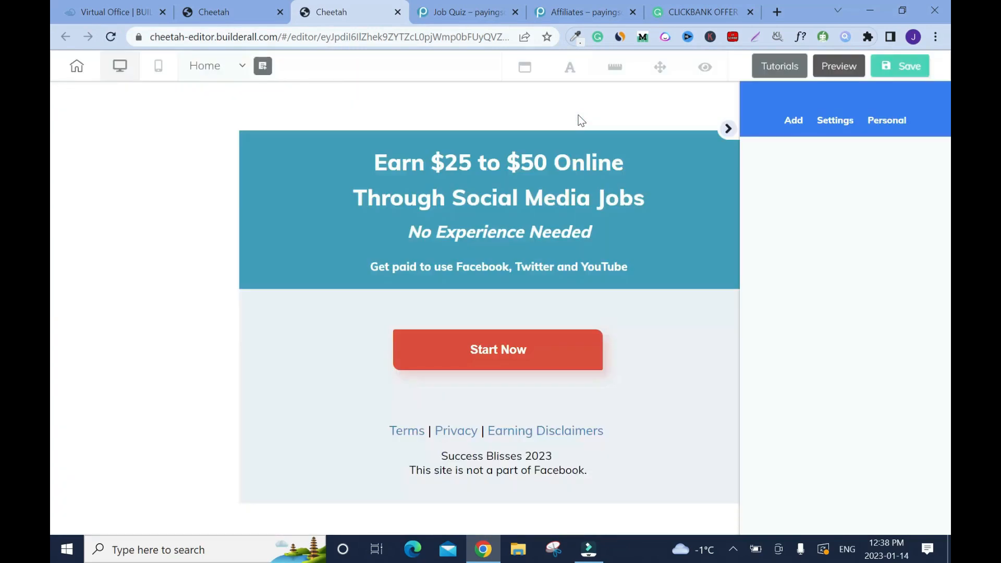
pyautogui.click(729, 128)
pyautogui.click(540, 345)
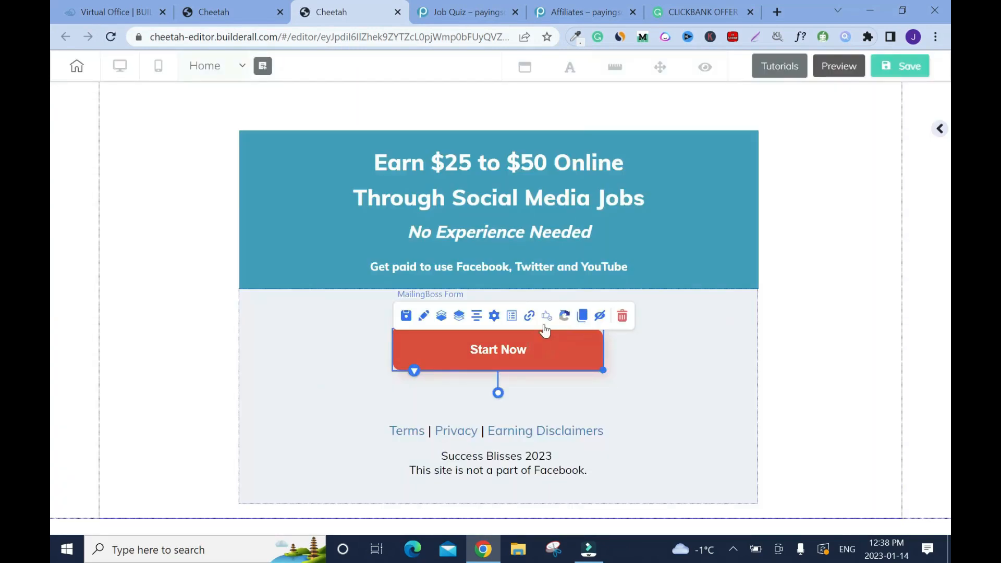
pyautogui.click(493, 316)
pyautogui.scroll(-2, 582, 157)
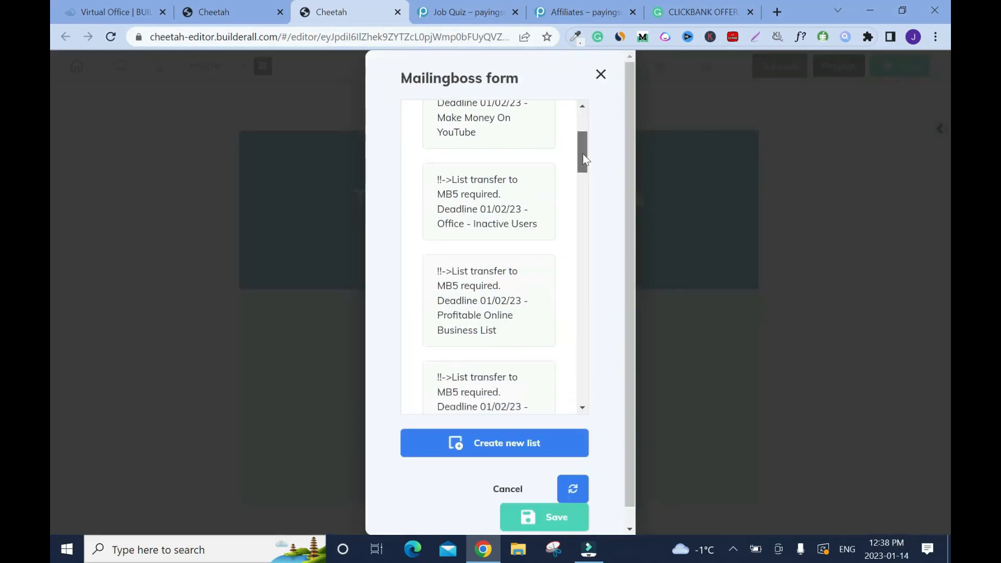
pyautogui.moveTo(583, 158); pyautogui.dragTo(580, 379)
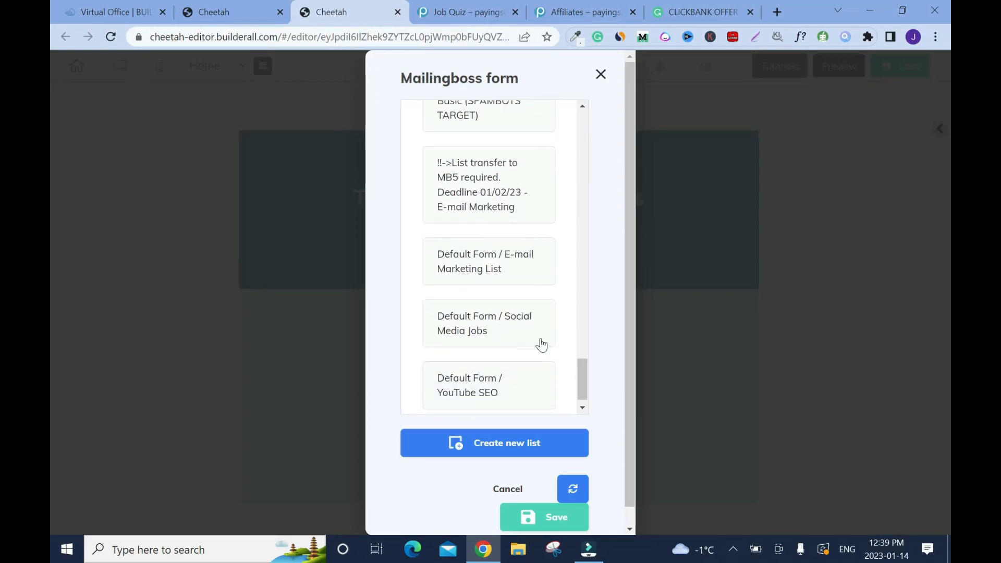
pyautogui.click(529, 322)
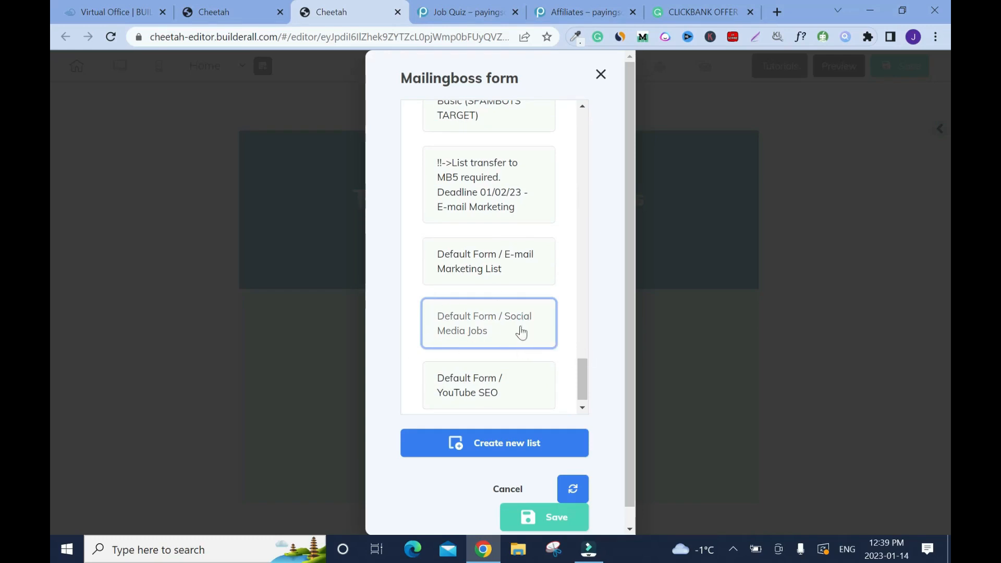
pyautogui.click(551, 518)
pyautogui.moveTo(585, 357); pyautogui.dragTo(584, 337)
pyautogui.click(652, 355)
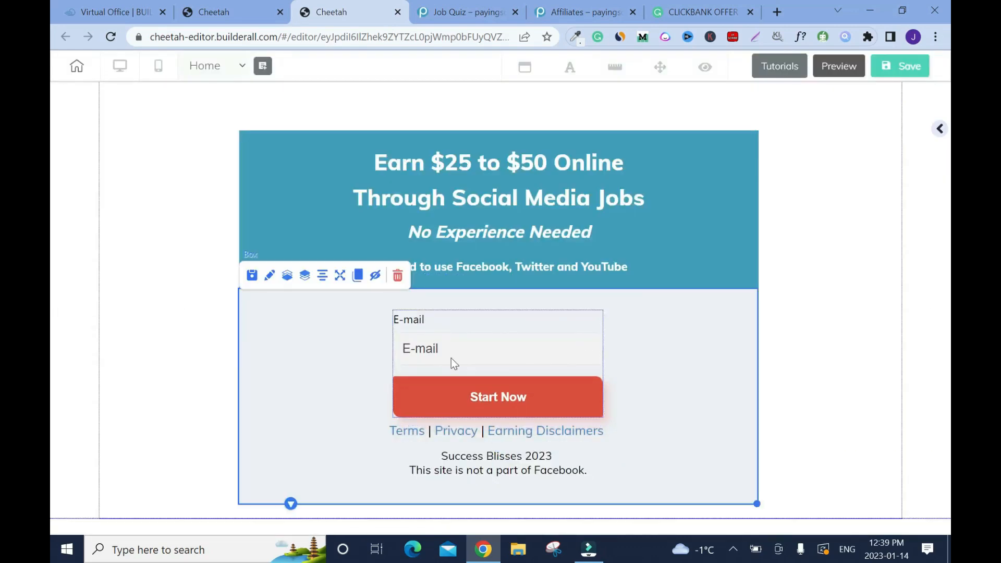
# Hide the label of the MailingBoss form's e-mail field, keeping the placeholder shown.
pyautogui.click(471, 334)
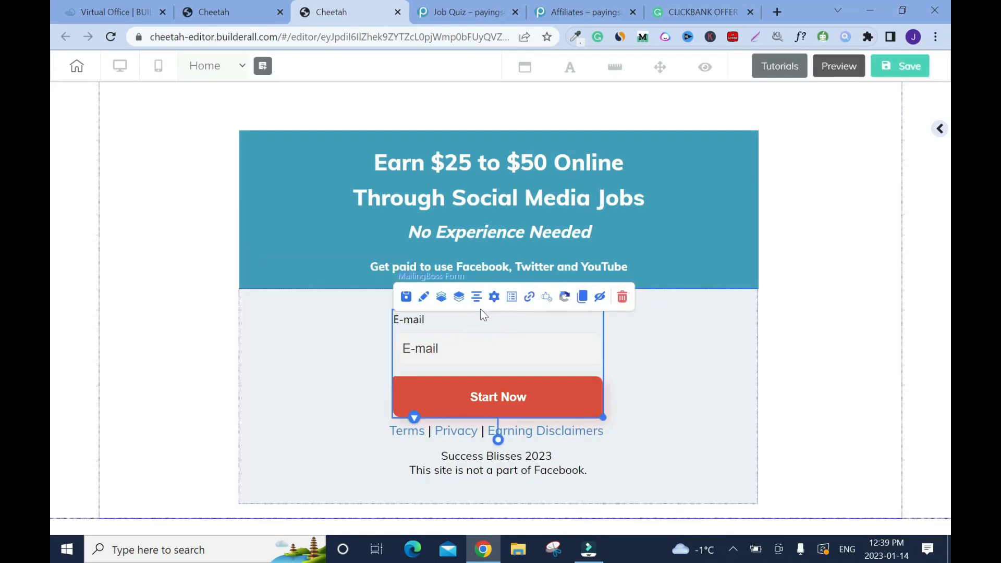
pyautogui.click(425, 303)
pyautogui.scroll(-3, 813, 273)
pyautogui.click(798, 268)
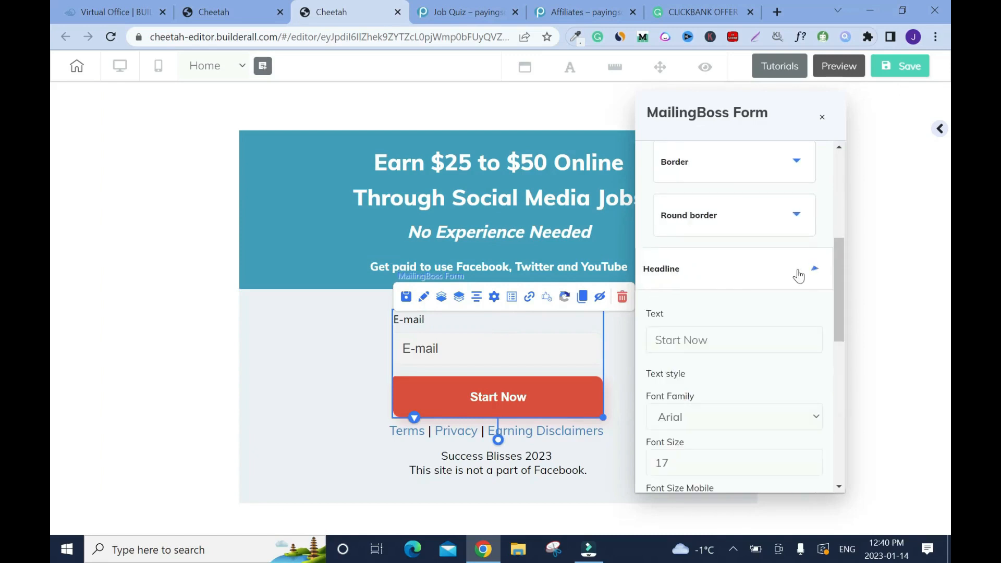
pyautogui.scroll(5, 826, 201)
pyautogui.click(658, 203)
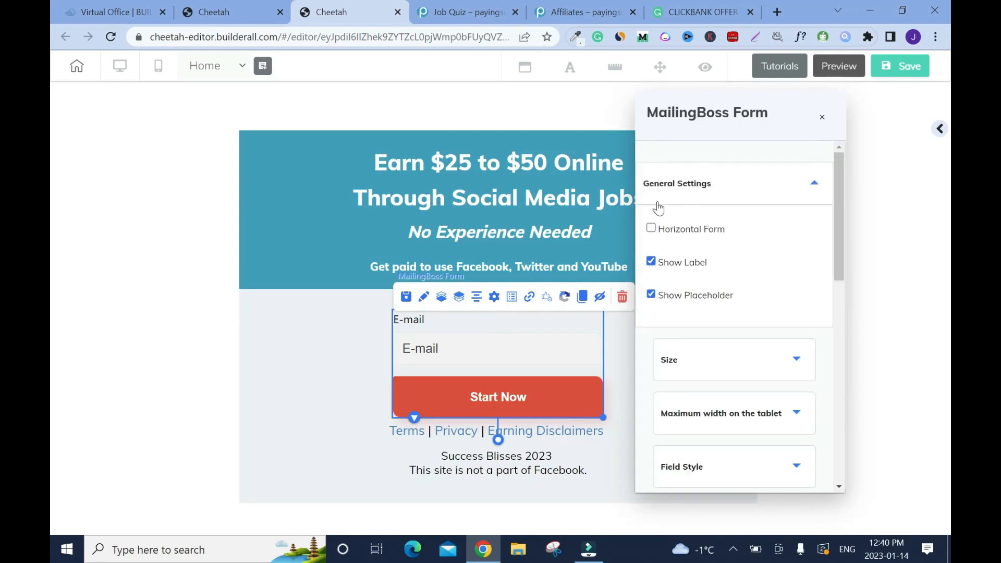
pyautogui.click(652, 262)
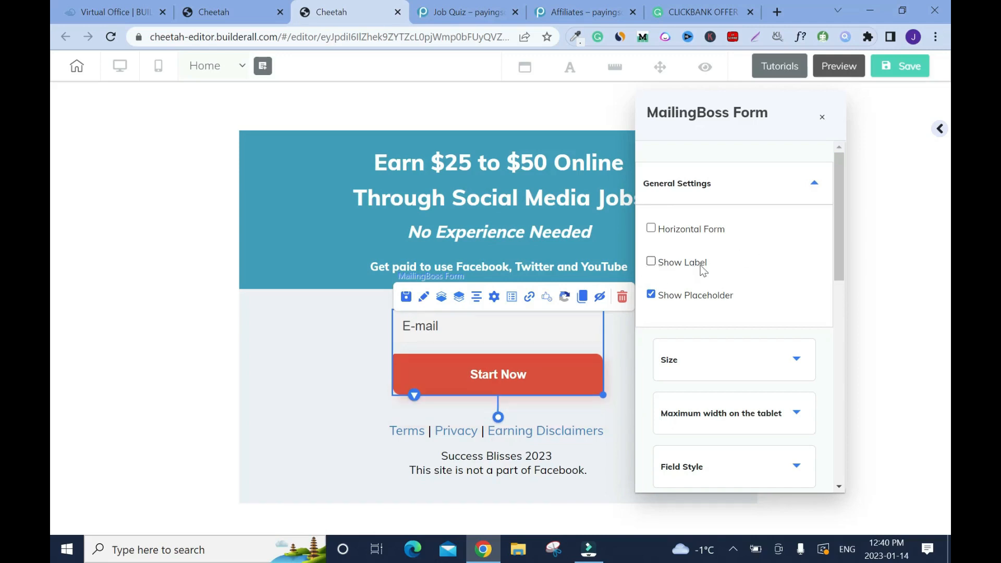
pyautogui.click(821, 117)
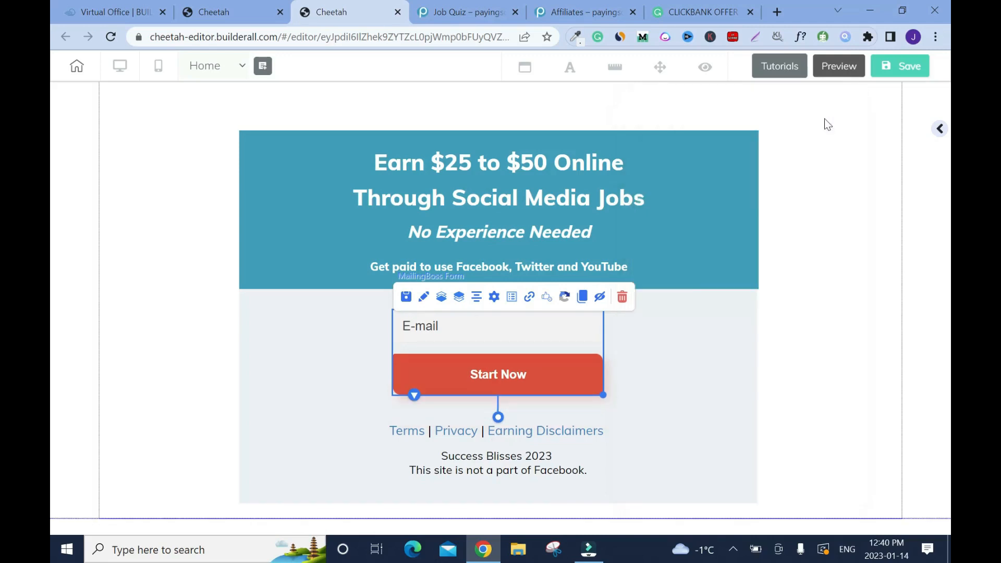
pyautogui.click(698, 338)
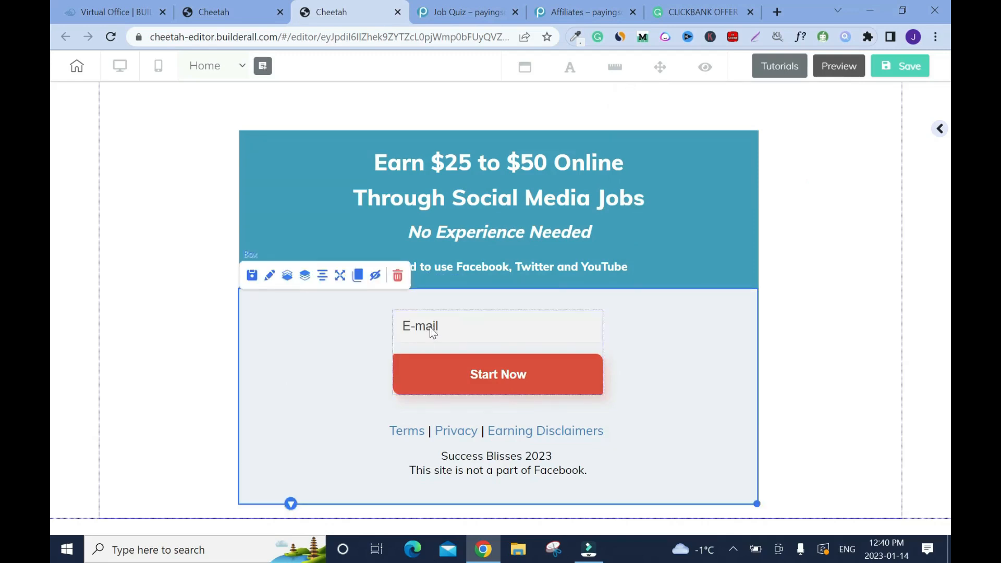
pyautogui.click(460, 324)
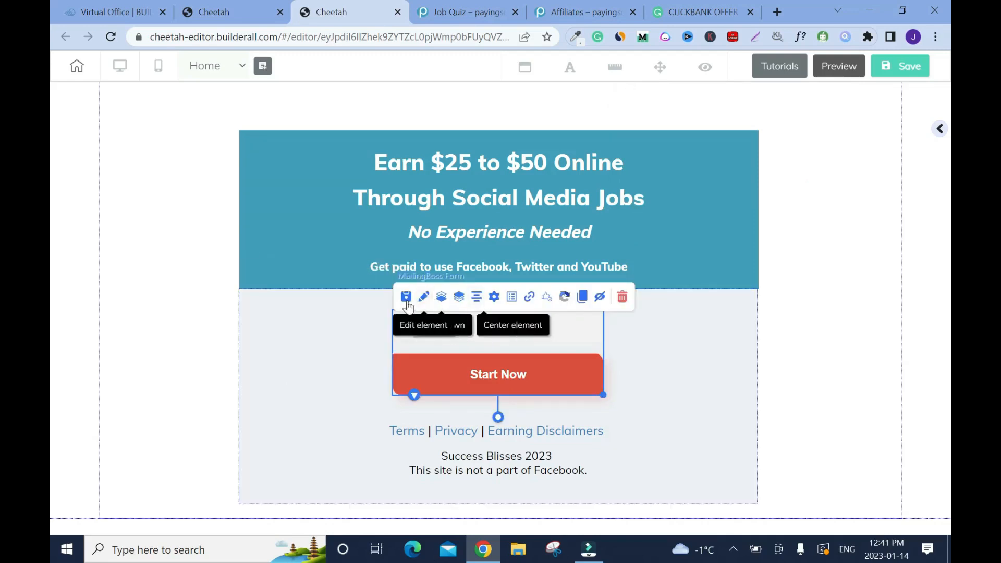
pyautogui.click(424, 297)
pyautogui.moveTo(766, 353); pyautogui.dragTo(800, 140)
# Move the MailingBoss form slightly down inside the light gray box and save the page.
pyautogui.click(555, 329)
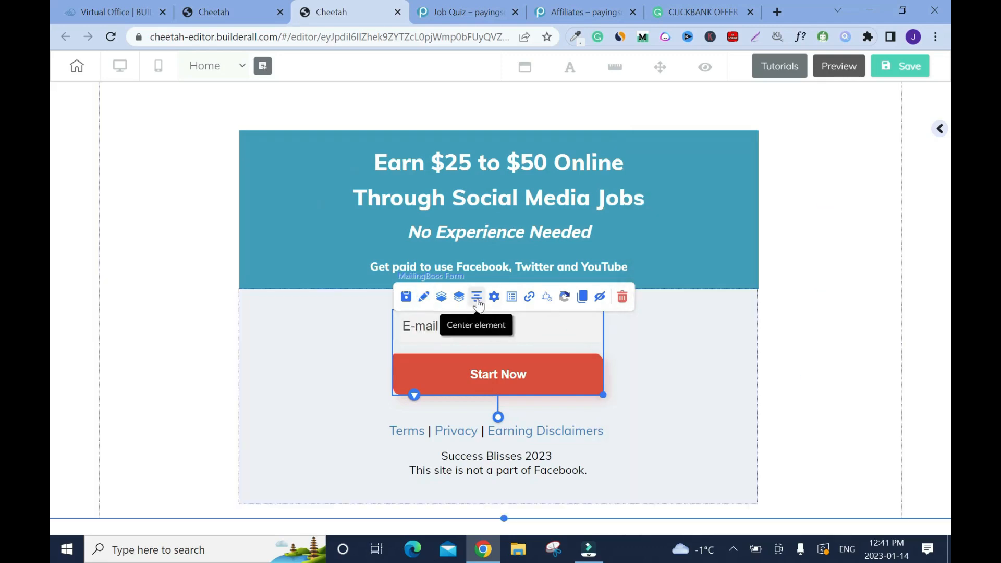
pyautogui.click(544, 355)
pyautogui.moveTo(544, 355); pyautogui.dragTo(545, 359)
pyautogui.click(758, 356)
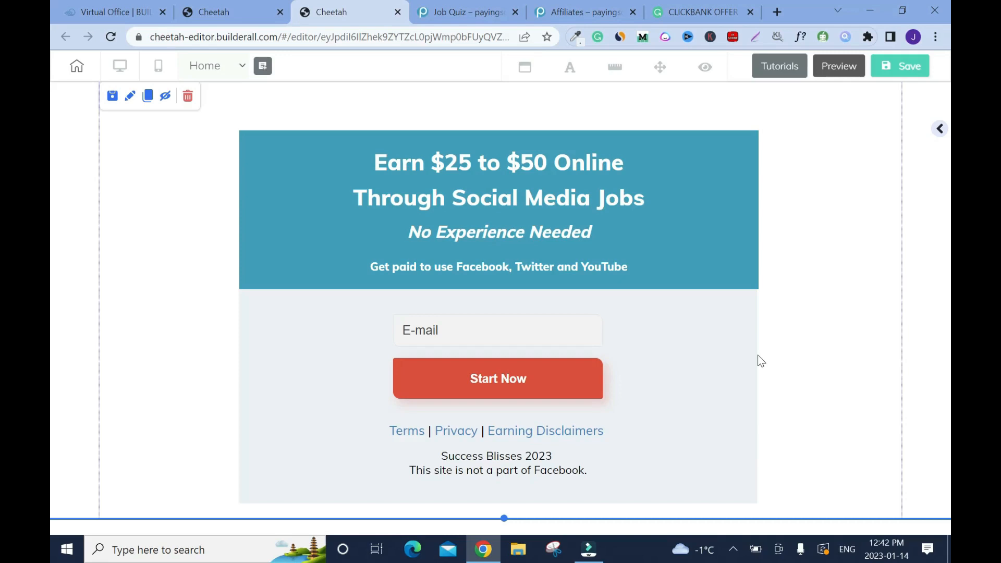
pyautogui.click(900, 66)
pyautogui.click(615, 365)
pyautogui.click(212, 11)
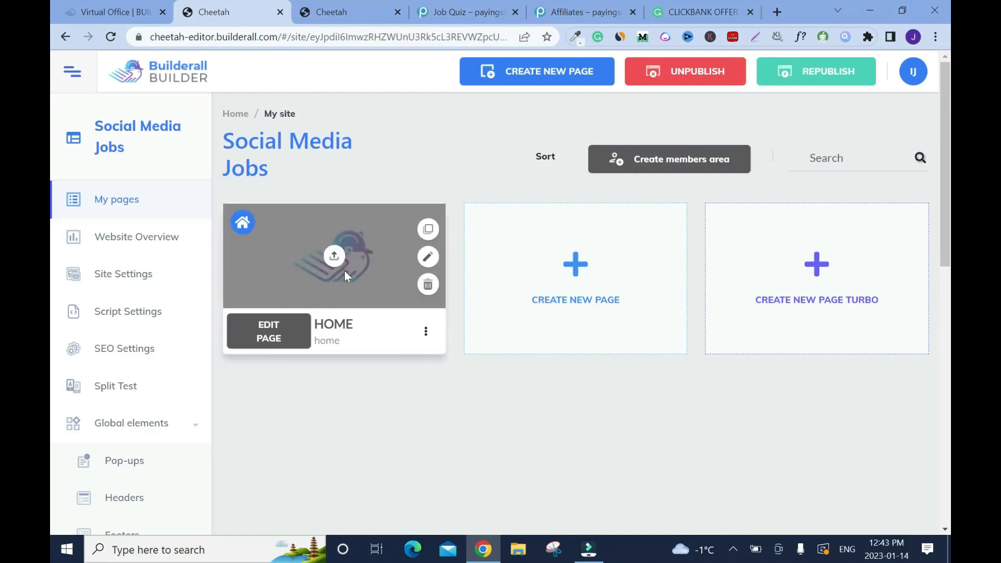
pyautogui.click(349, 9)
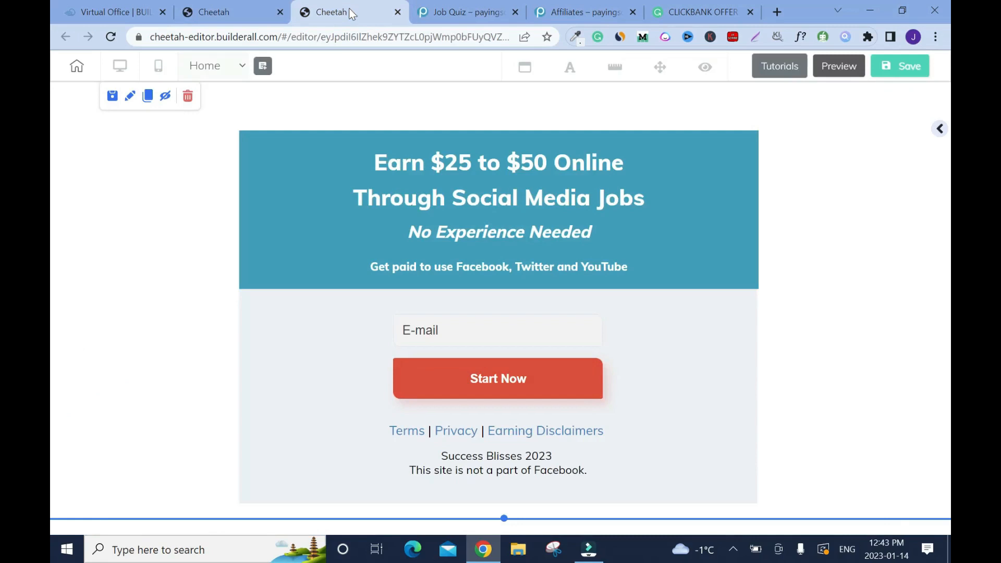
# Republish the Social Media Jobs site from its pages overview.
pyautogui.hotkey('ctrl', 'shift', 'Tab')
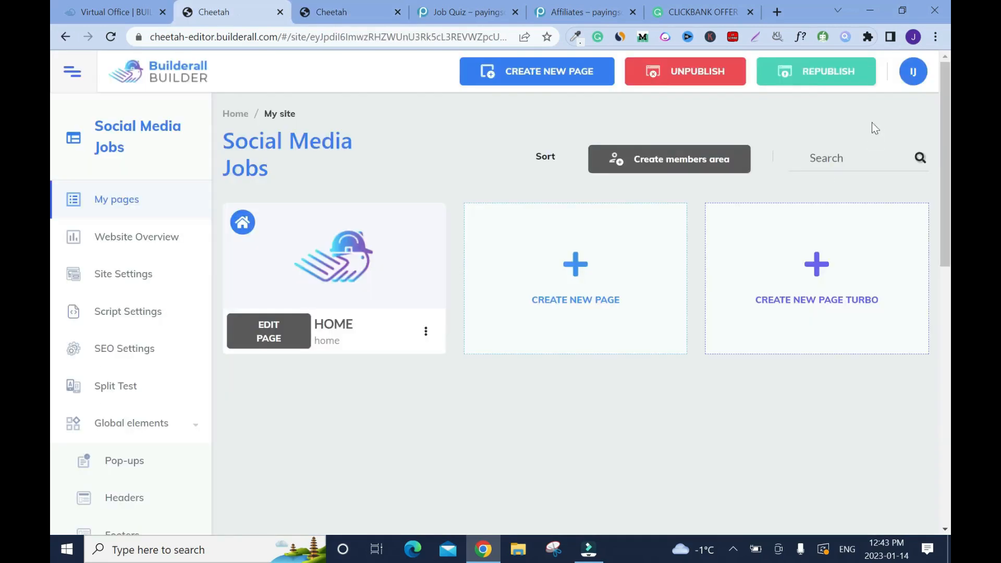
pyautogui.click(819, 75)
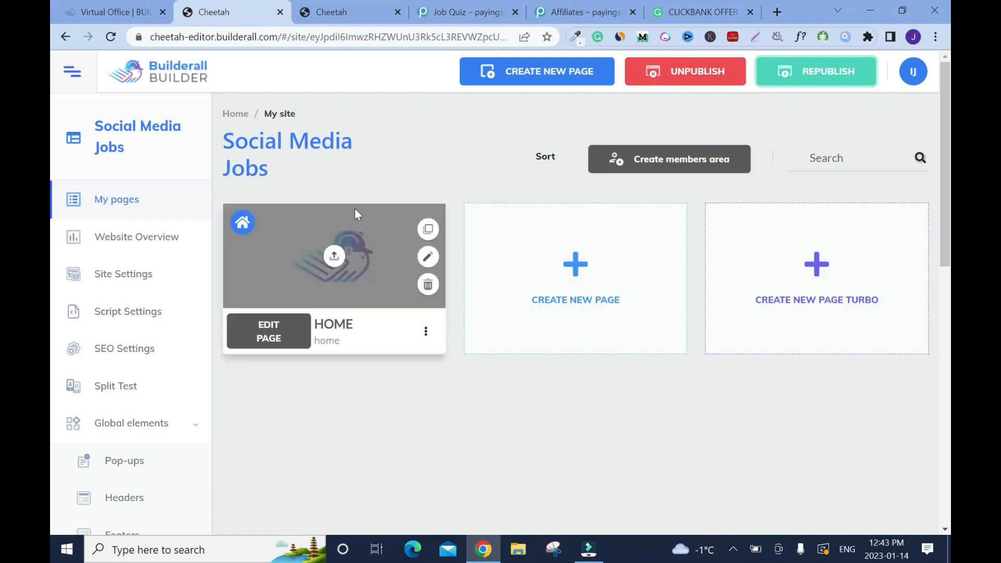
pyautogui.click(345, 12)
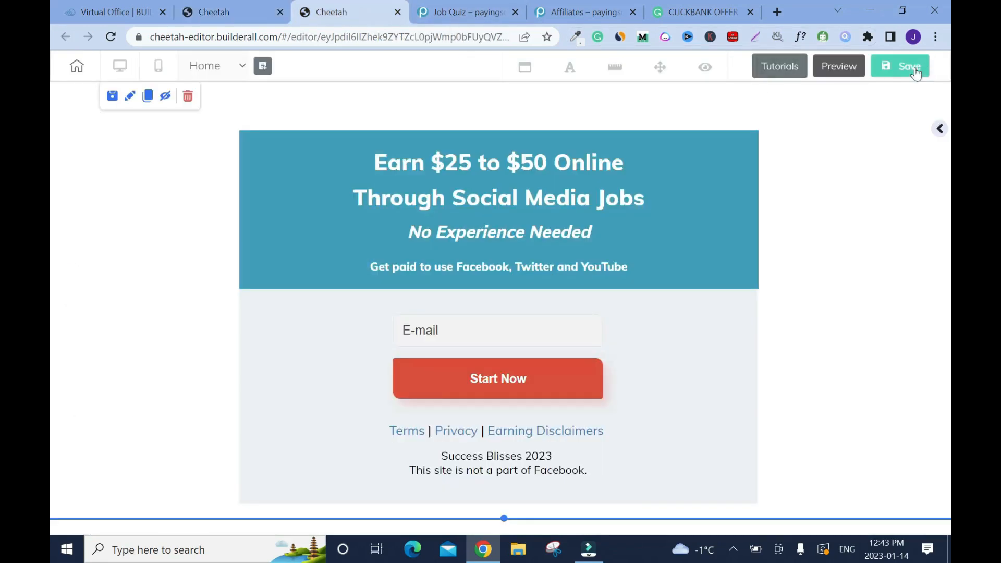
pyautogui.click(227, 12)
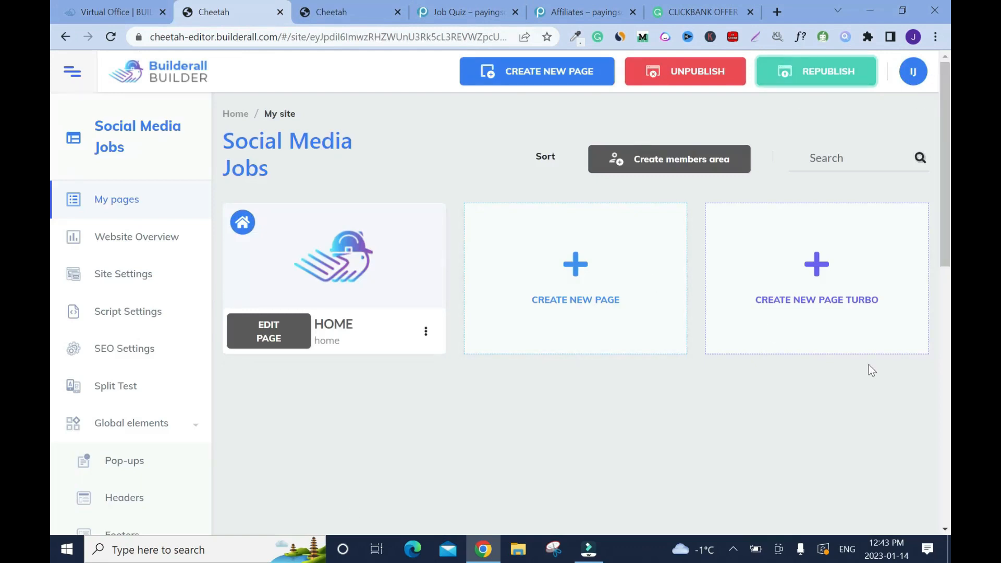
# View the domain connection page of the Social Media Jobs site and return to the pages overview.
pyautogui.scroll(-5, 52, 352)
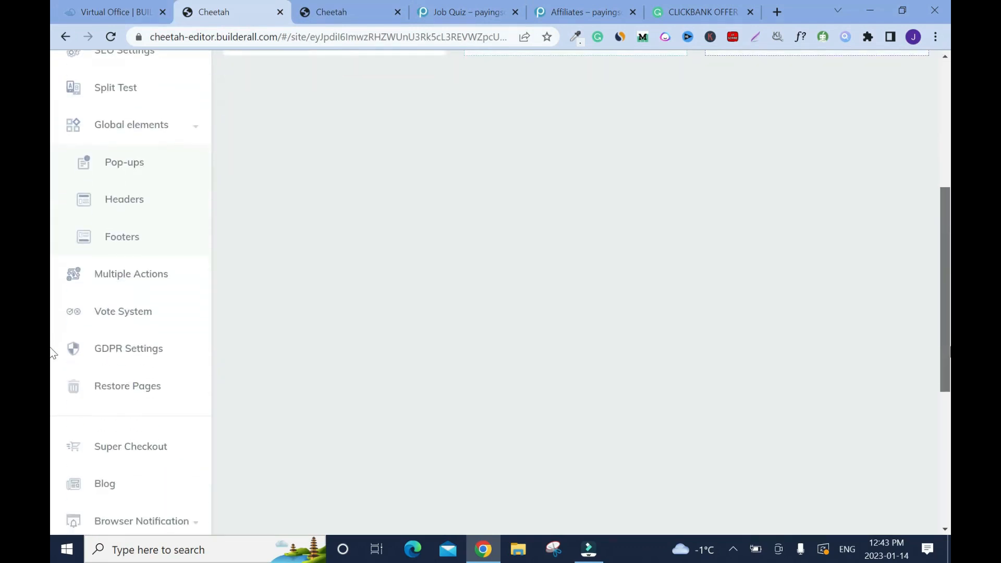
pyautogui.scroll(-5, 52, 352)
pyautogui.click(130, 357)
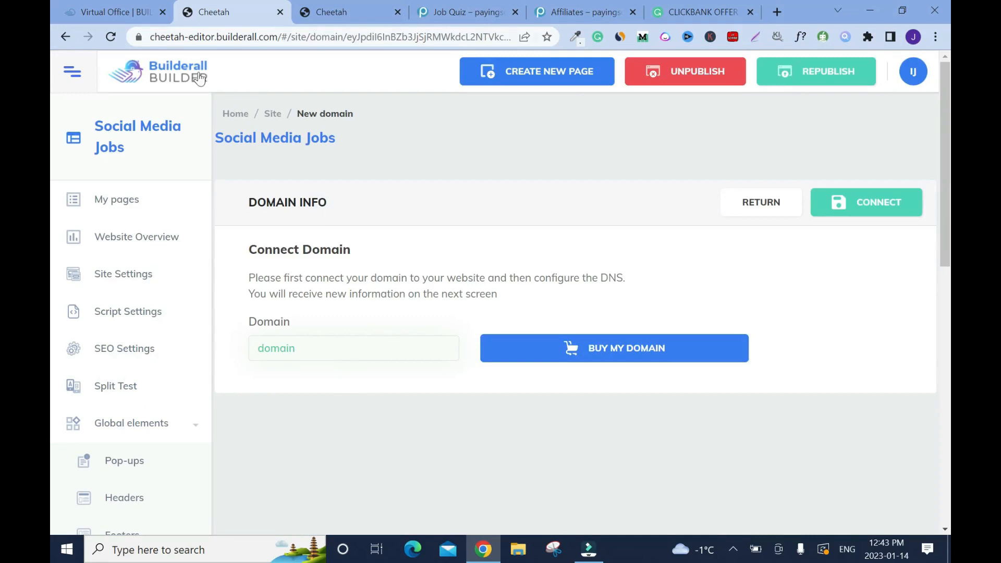
pyautogui.click(65, 38)
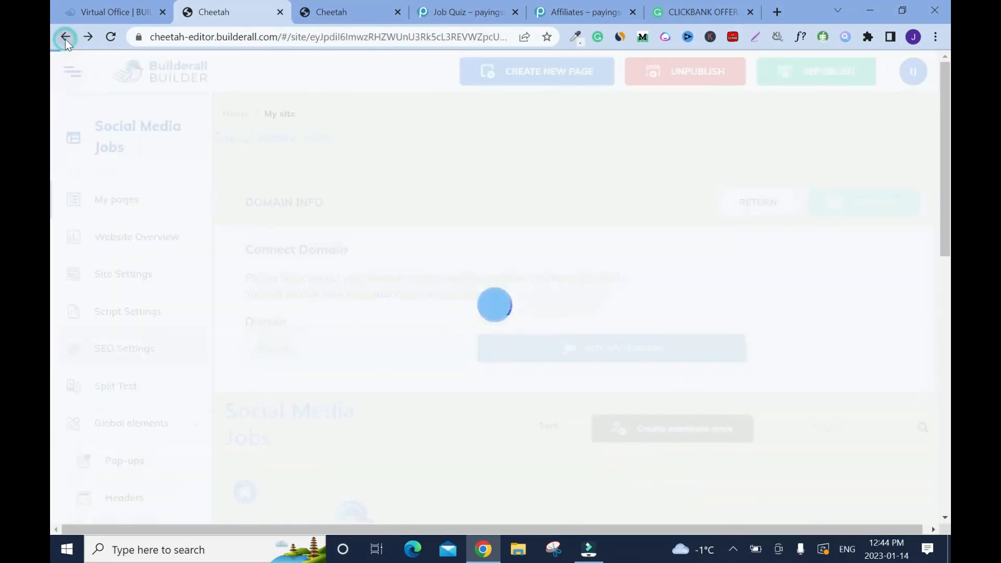
# Republish the site again and show the Home page's mobile version in the page editor.
pyautogui.click(830, 85)
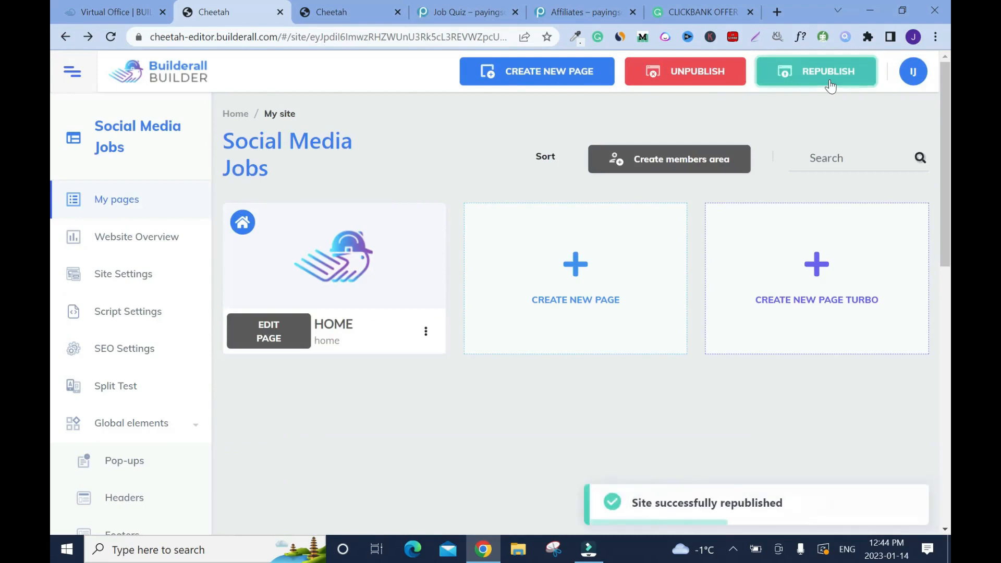
pyautogui.click(344, 6)
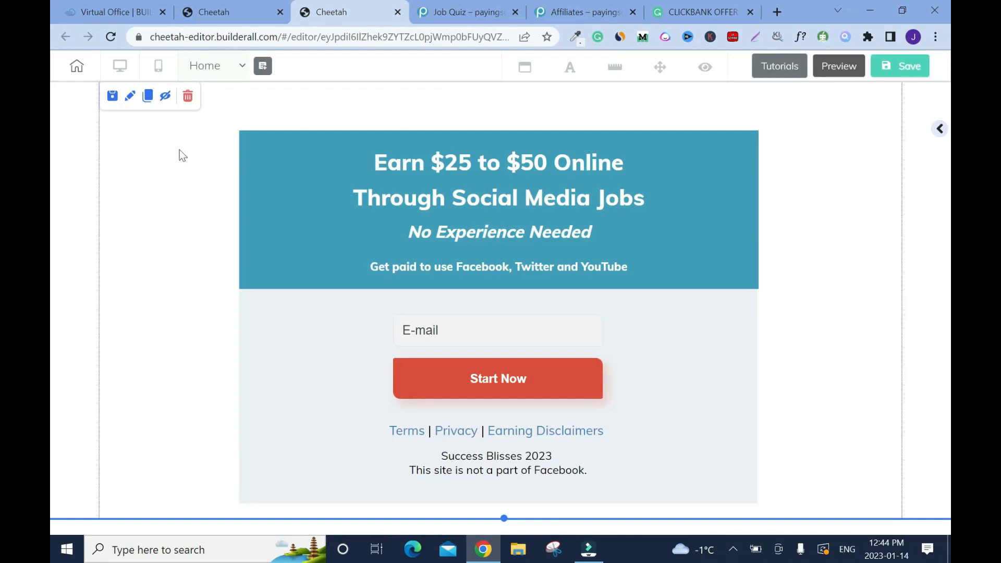
pyautogui.click(159, 66)
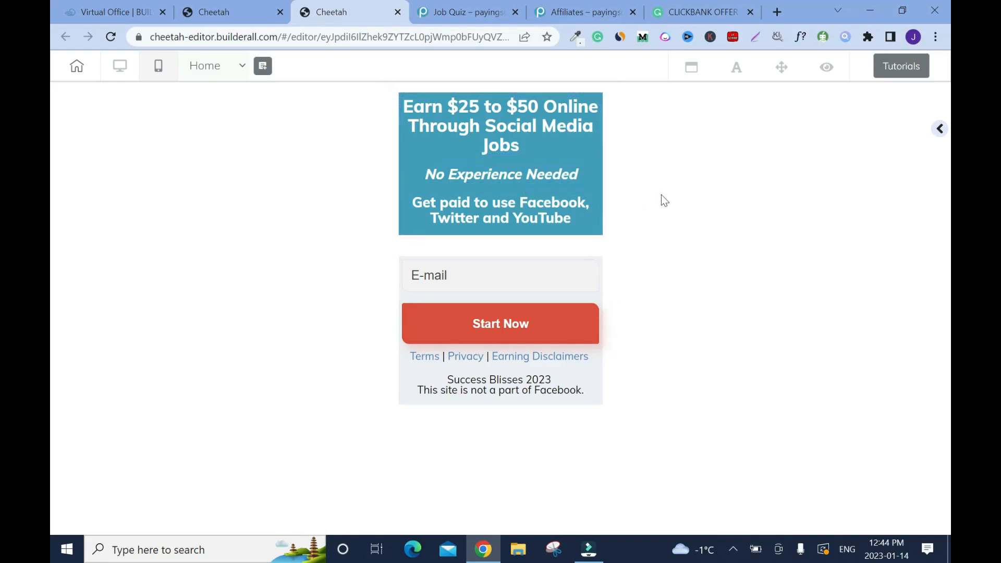
# Move the "No Experience Needed" line below the "Get paid to use Facebook, Twitter and YouTube" text in the mobile layout and back up again.
pyautogui.moveTo(567, 183)
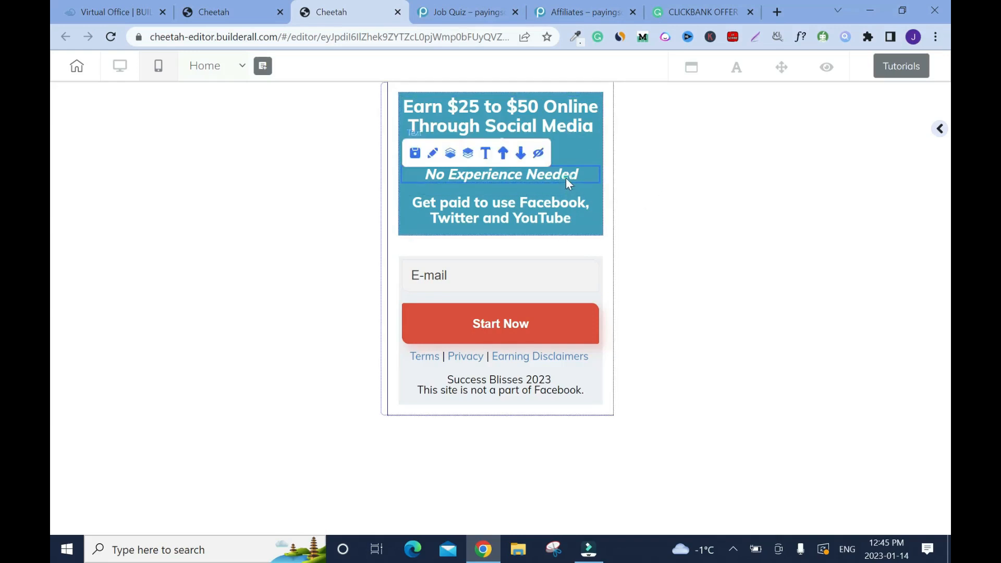
pyautogui.click(524, 160)
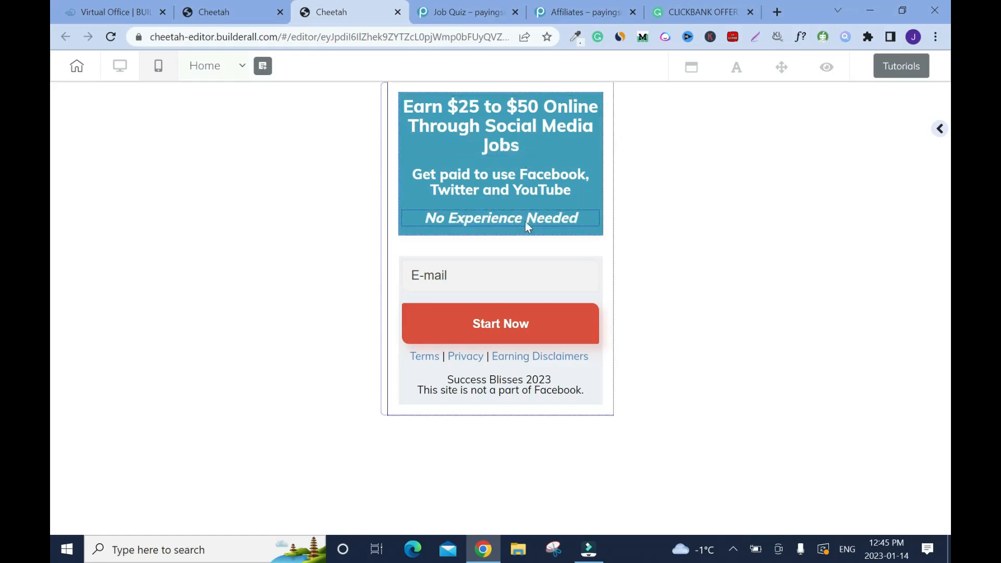
pyautogui.click(572, 219)
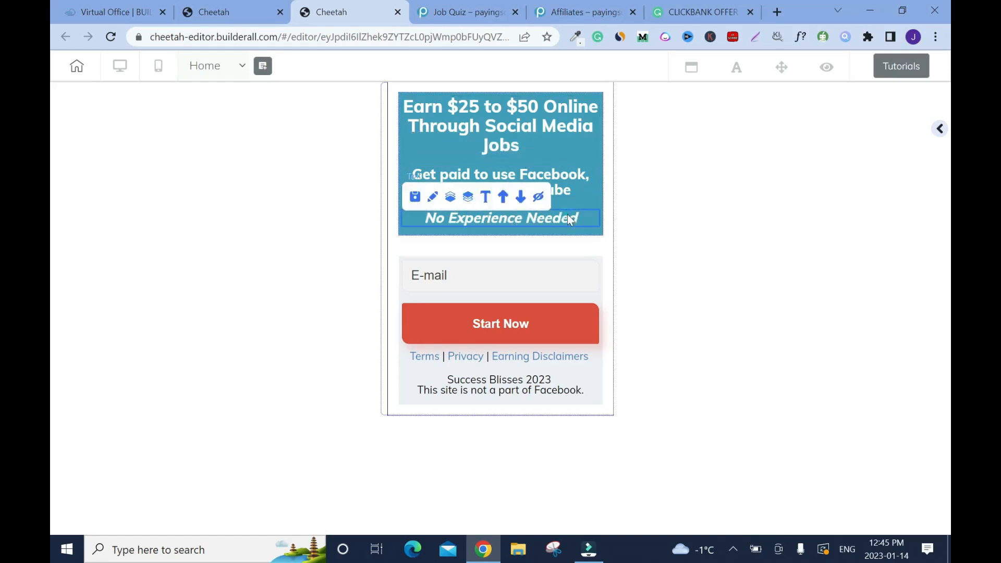
pyautogui.click(504, 198)
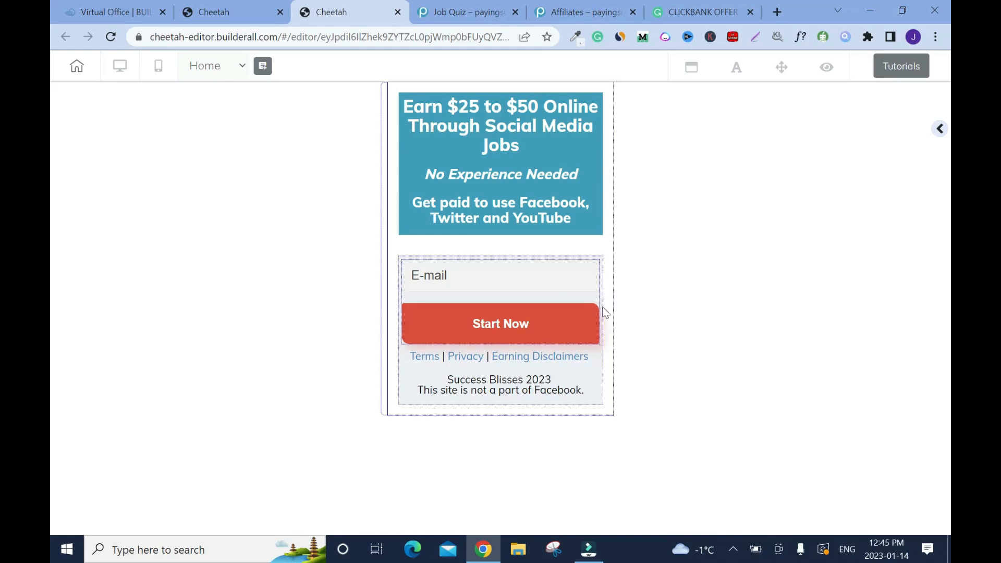
# Return the page editor to the desktop version, save the page and agree to publish the site.
pyautogui.click(469, 11)
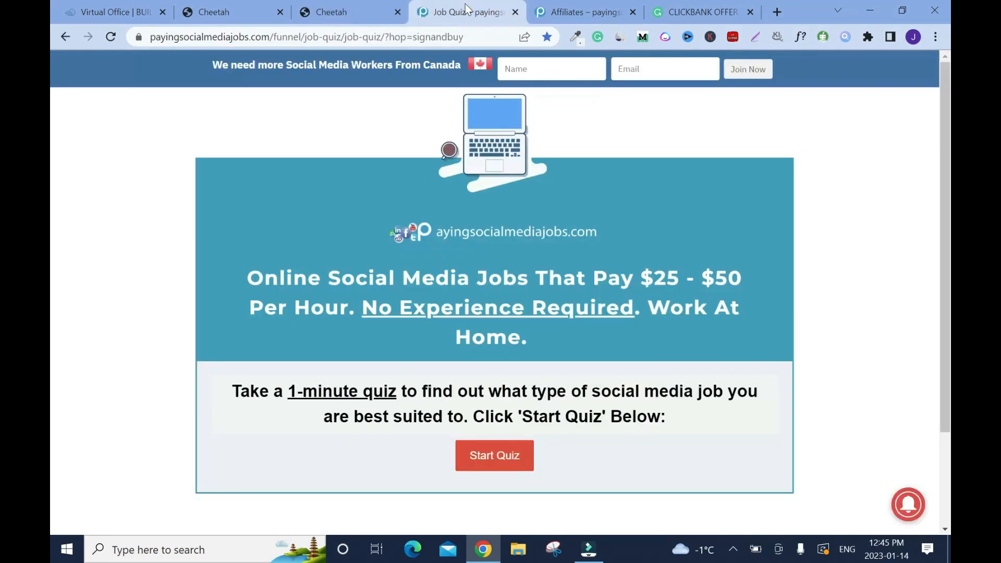
pyautogui.click(219, 13)
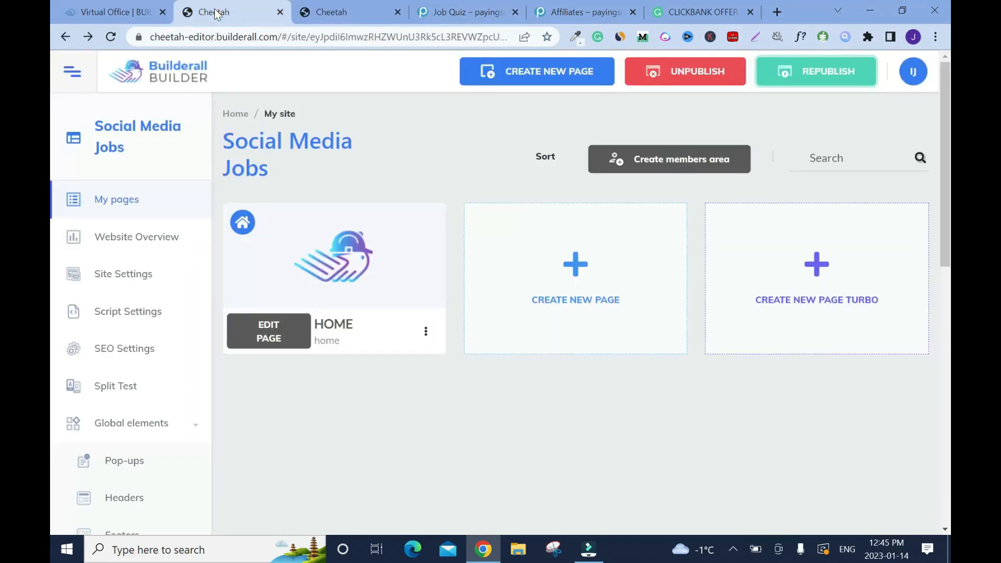
pyautogui.click(328, 16)
pyautogui.click(116, 67)
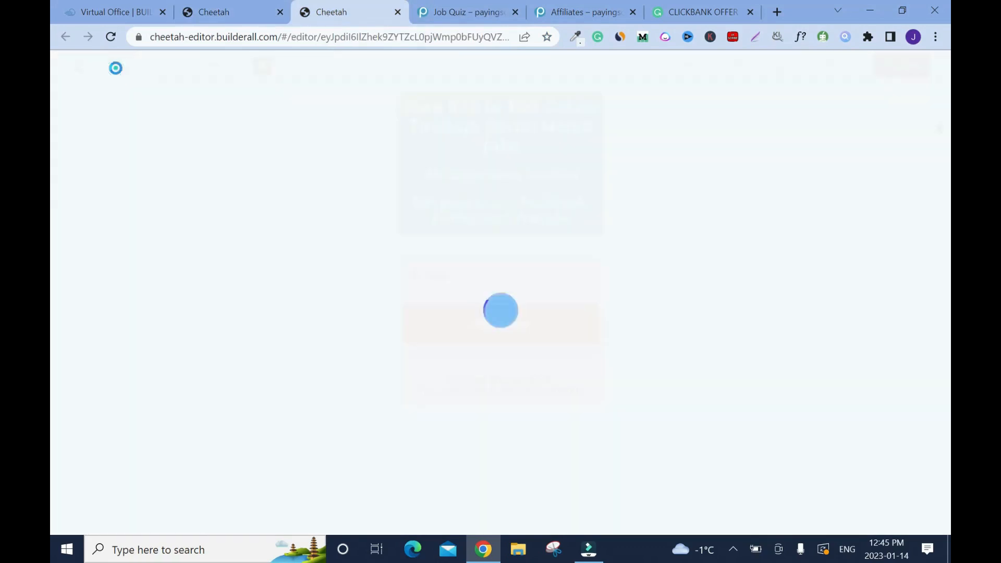
pyautogui.click(911, 62)
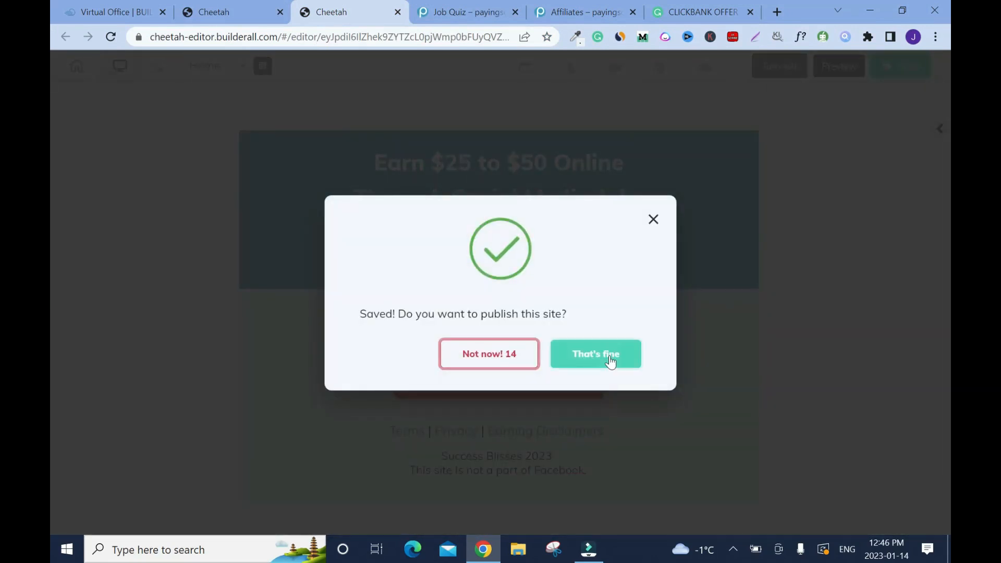
pyautogui.click(611, 361)
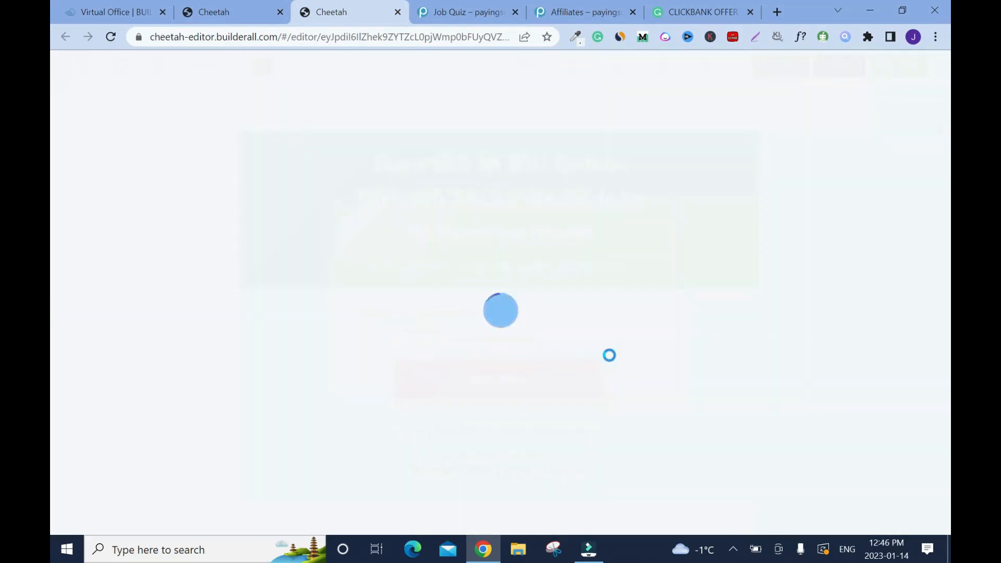
# Republish the Social Media Jobs site from its overview with the latest saved page.
pyautogui.click(216, 12)
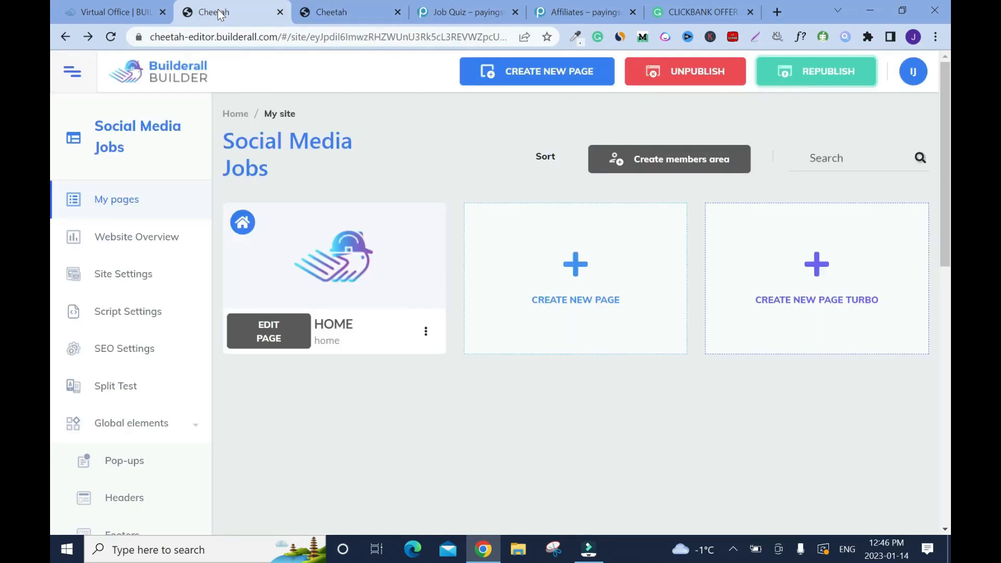
pyautogui.click(829, 76)
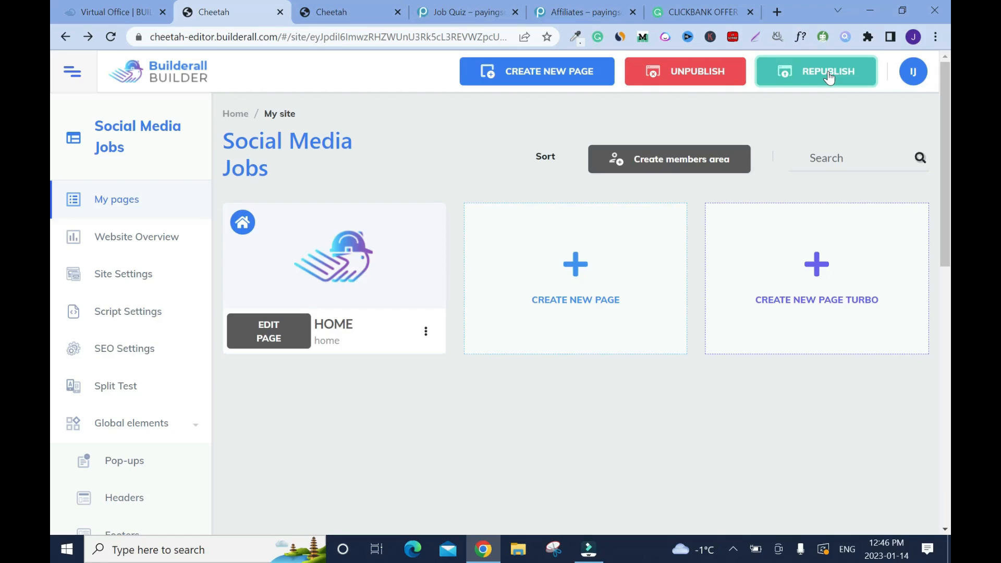
pyautogui.click(829, 75)
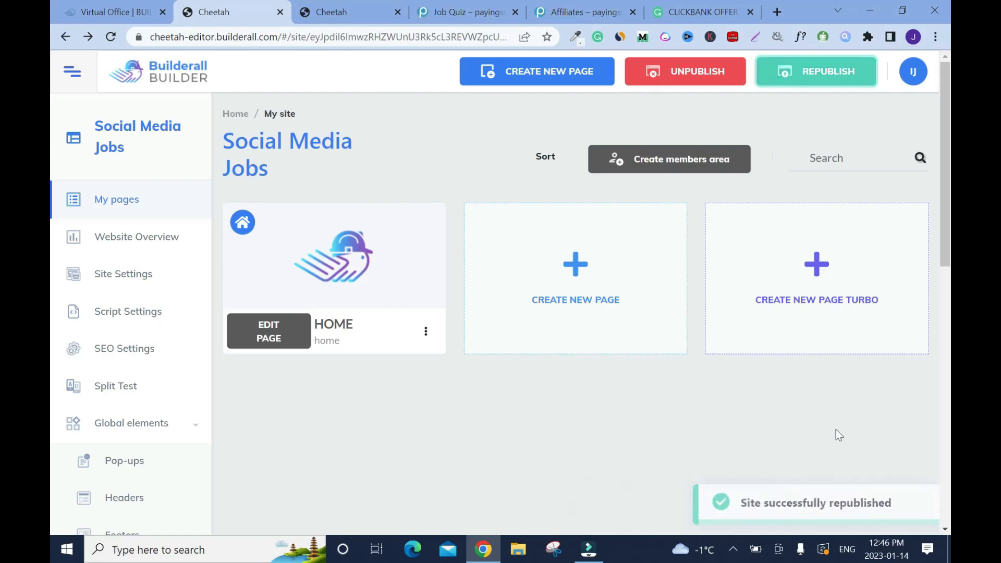
# Open the live website page of the published HOME page.
pyautogui.click(423, 331)
pyautogui.click(420, 331)
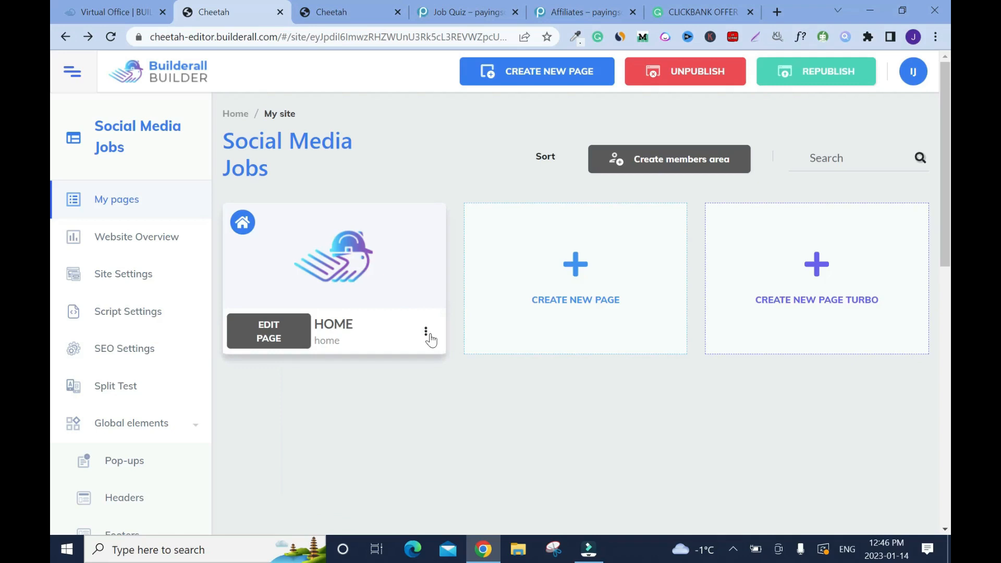
pyautogui.click(426, 333)
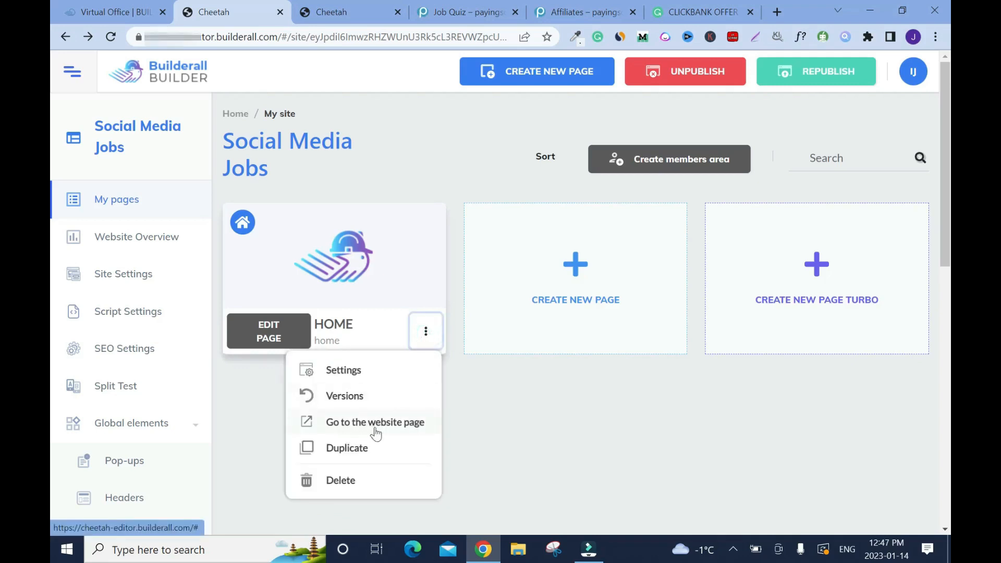
pyautogui.click(400, 424)
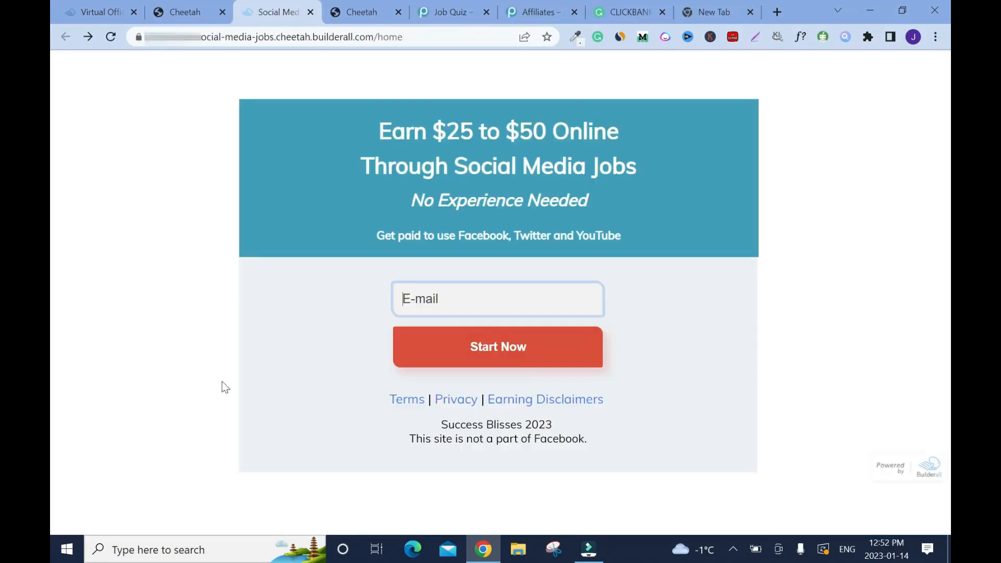